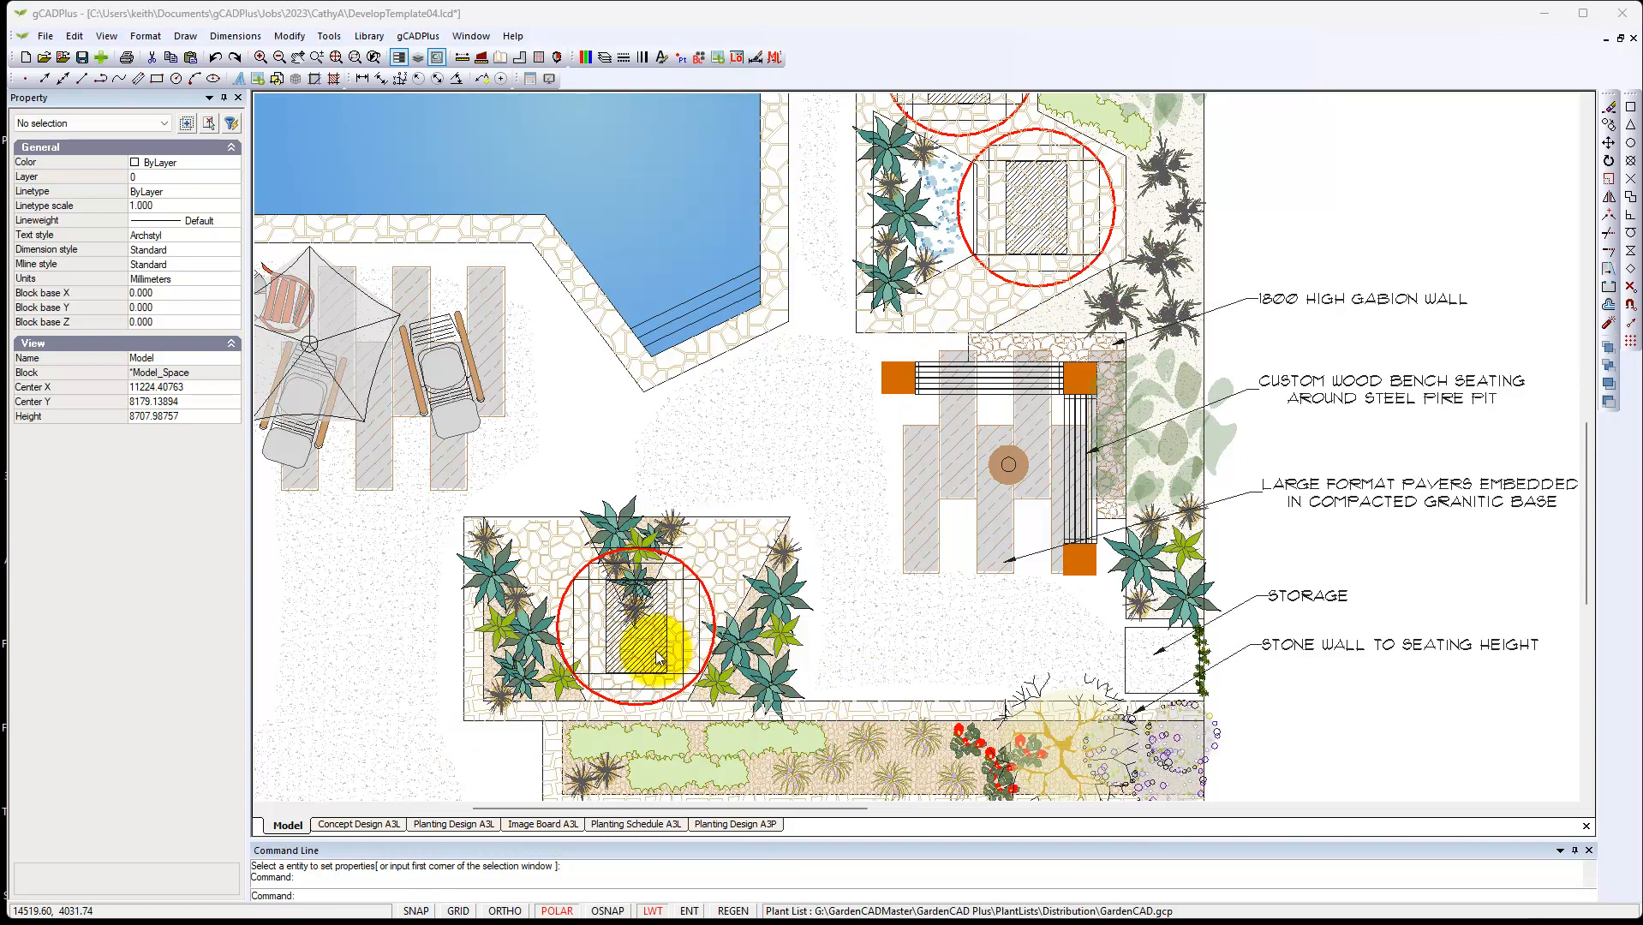
# Erase the two short horizontal lines touching the top of the red circle around the paved area
pyautogui.scroll(2, 593, 641)
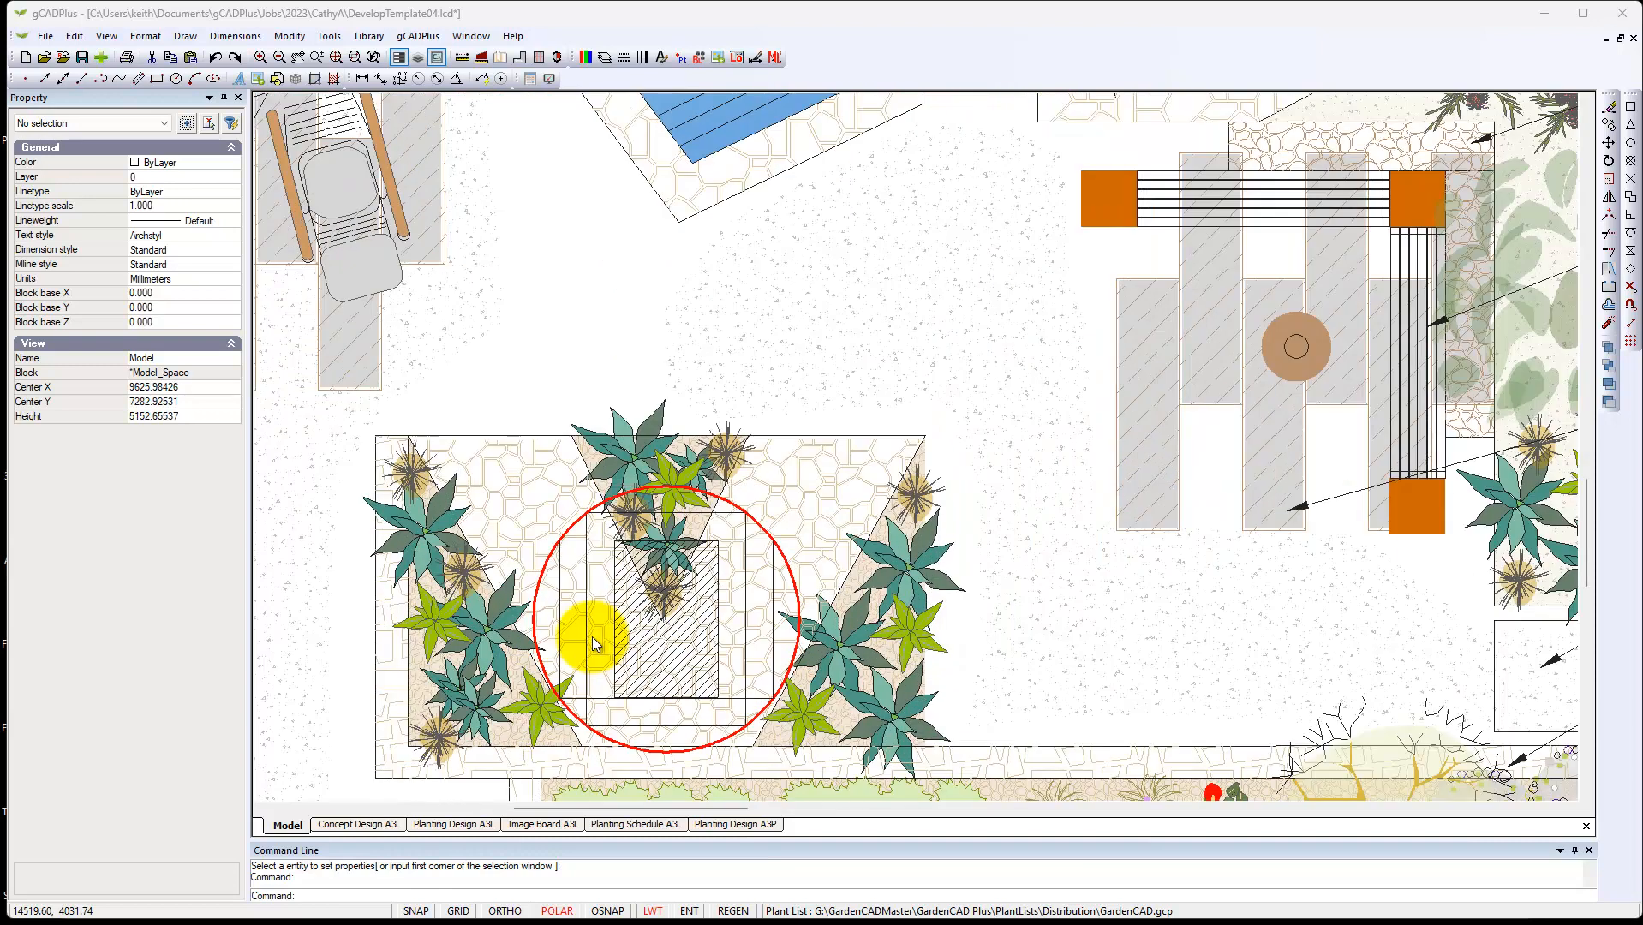
pyautogui.scroll(1, 608, 655)
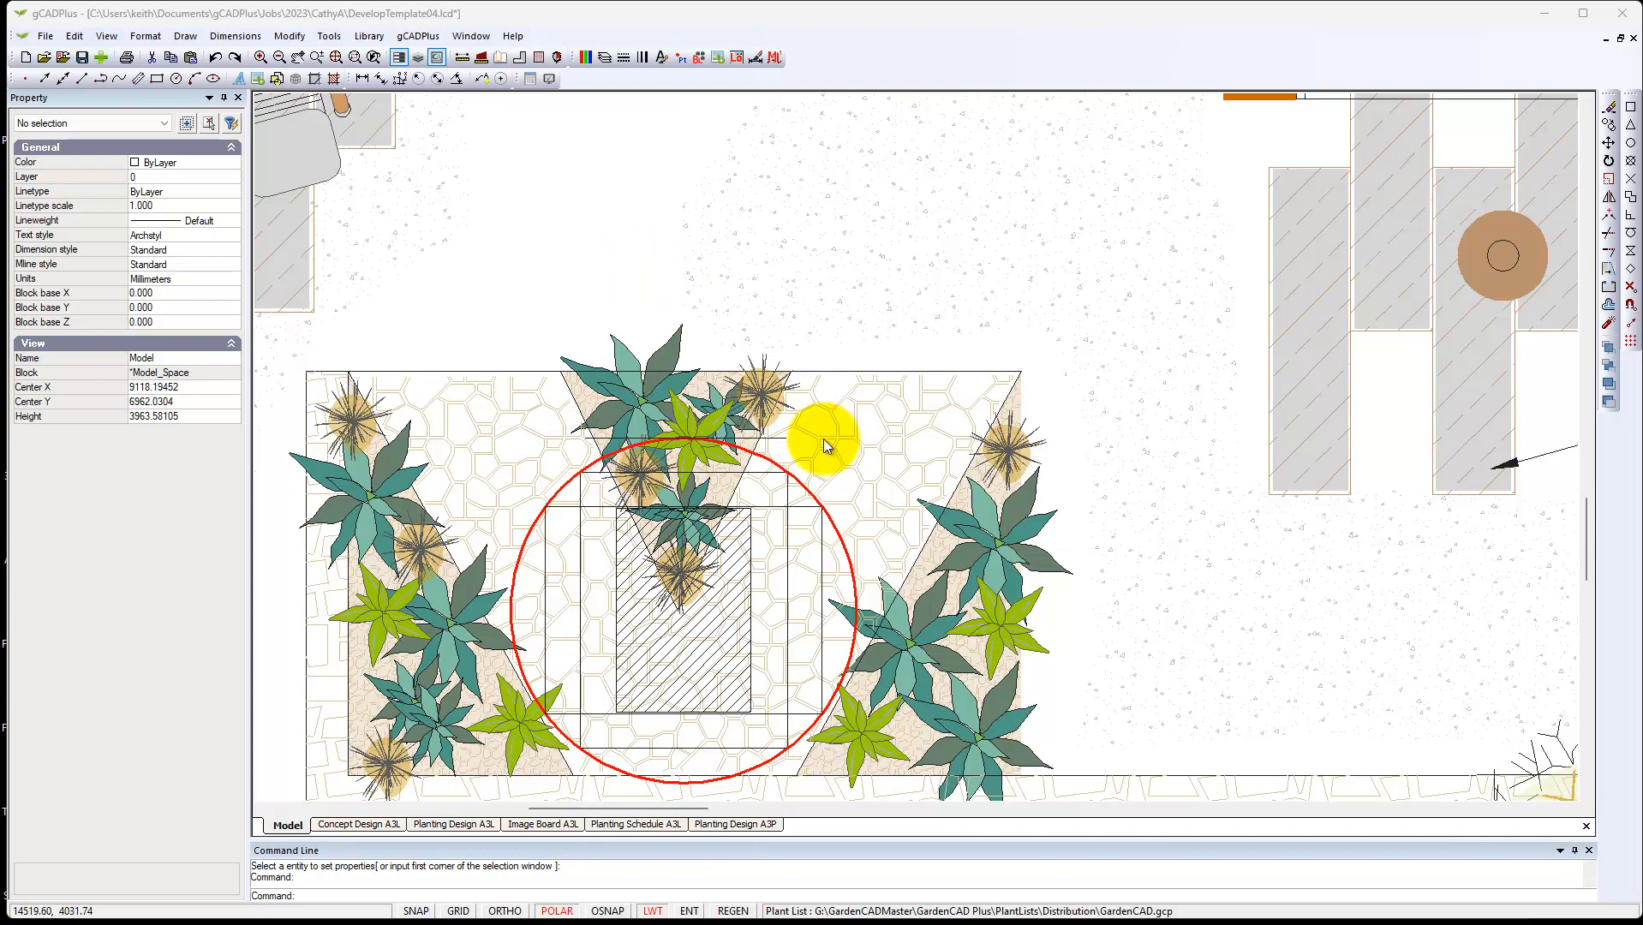
pyautogui.click(779, 441)
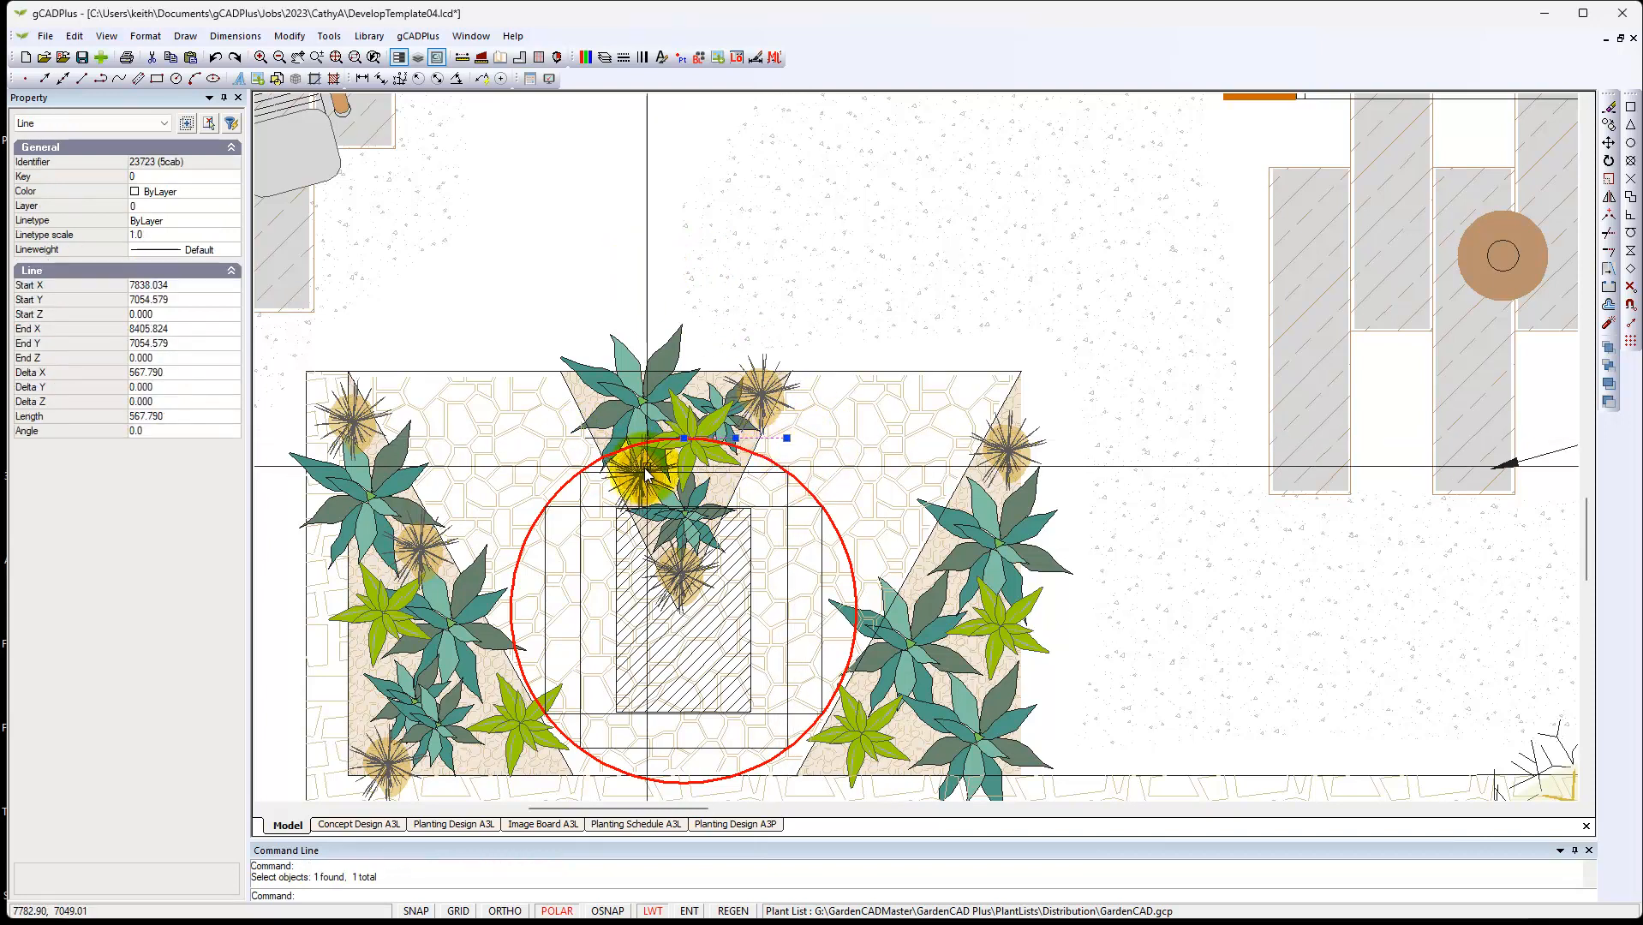
pyautogui.click(590, 441)
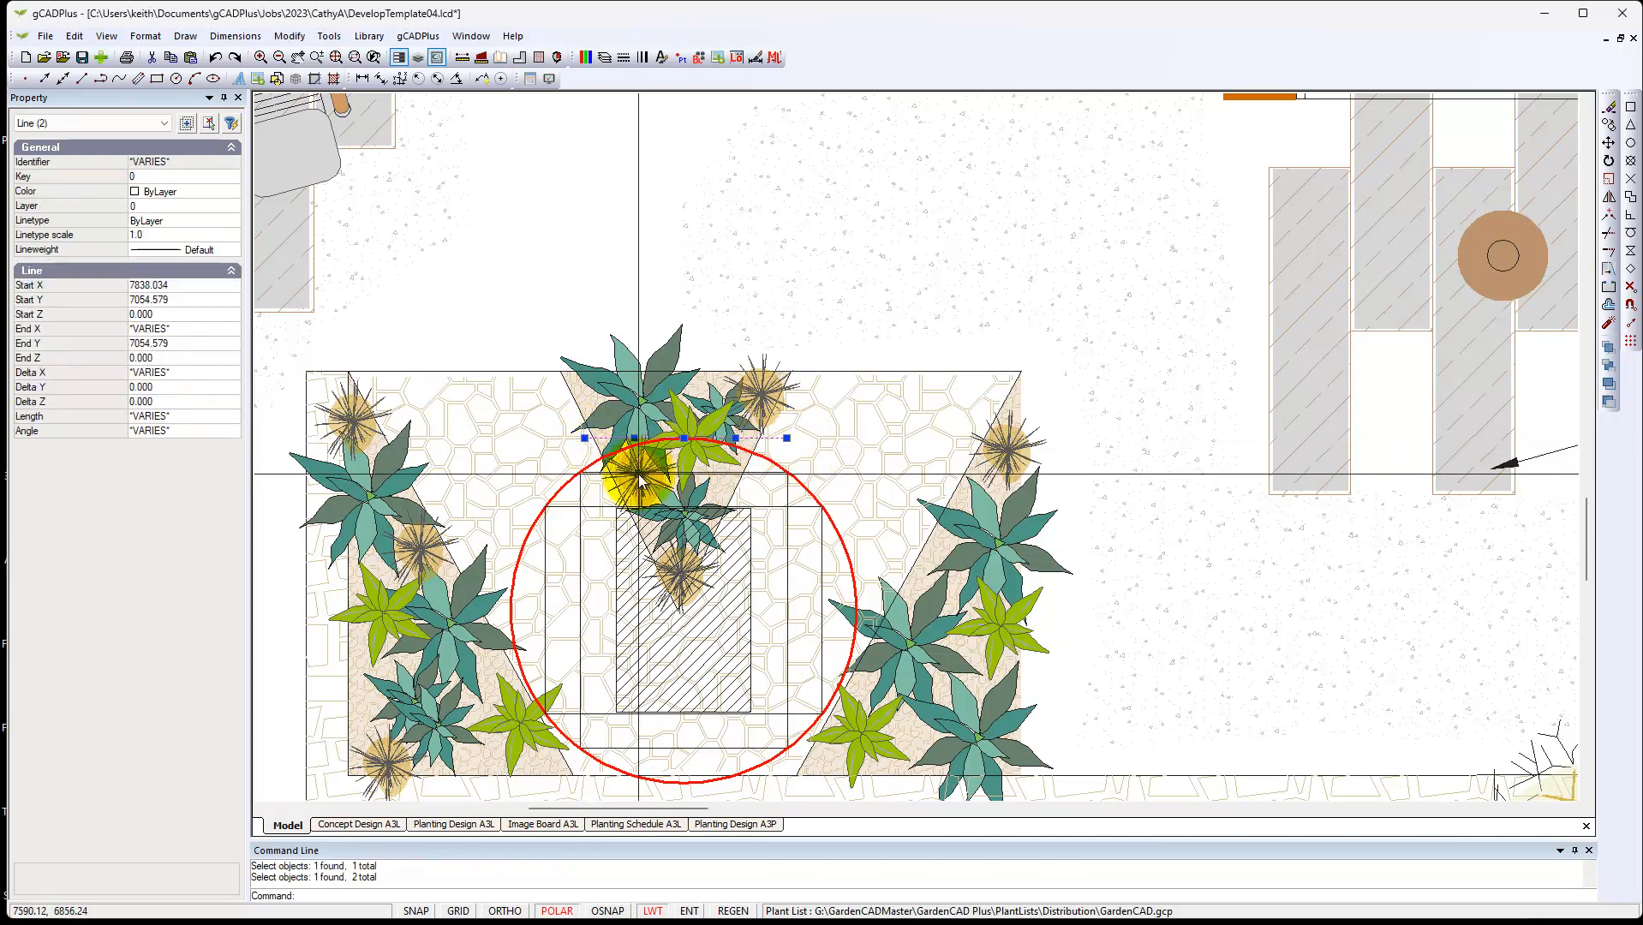
pyautogui.press('Escape')
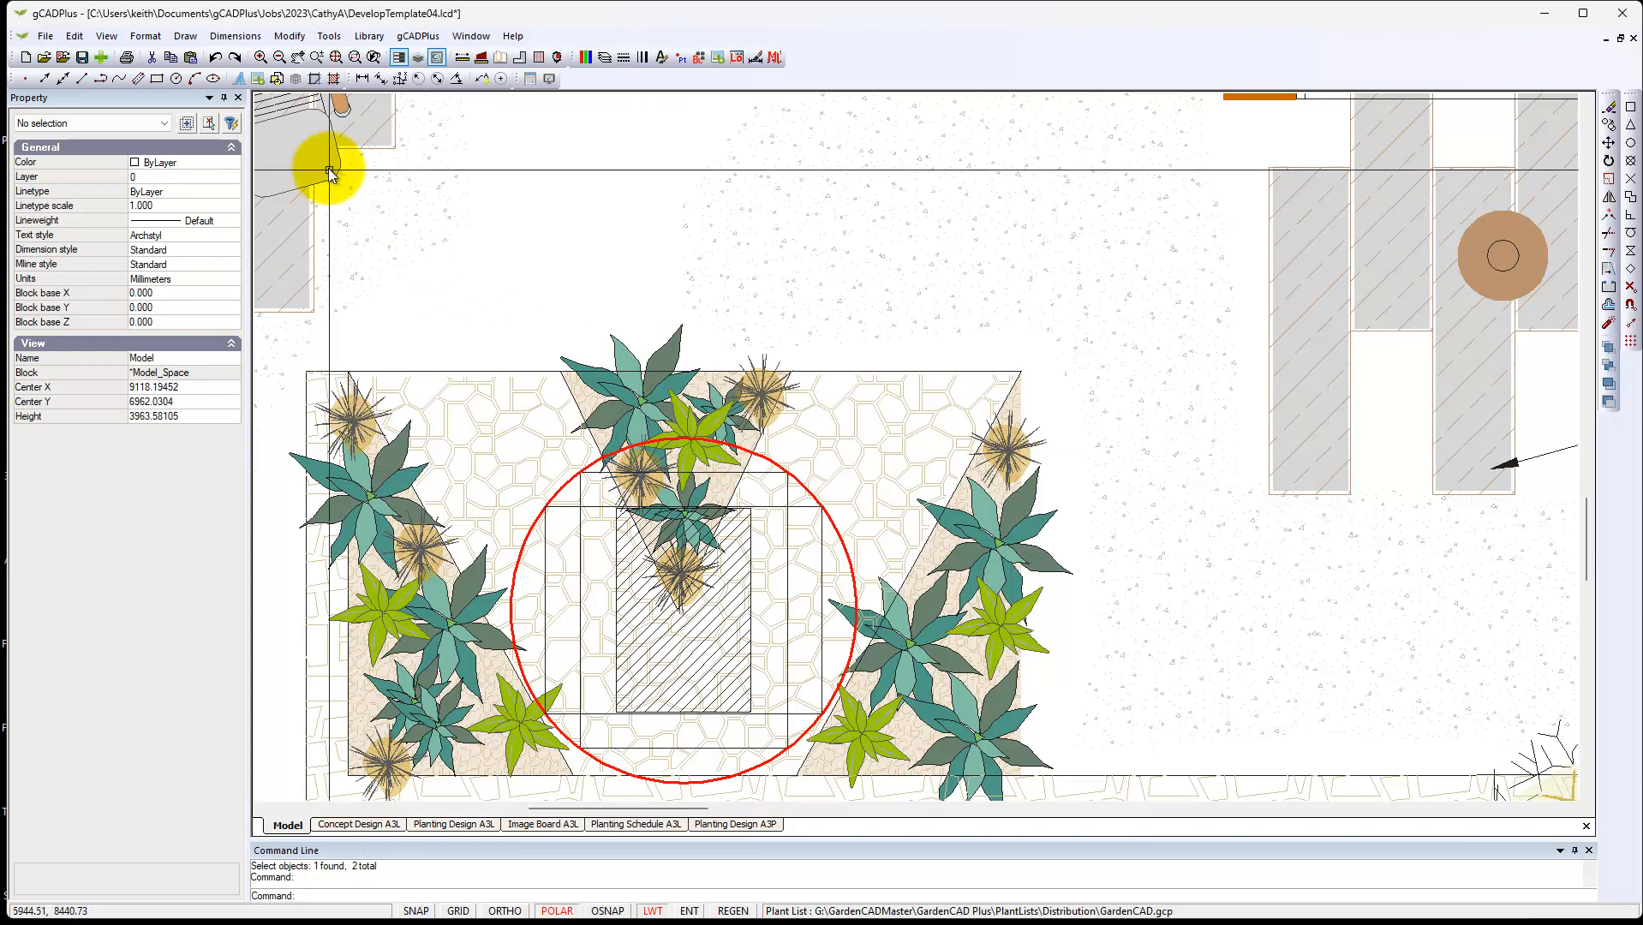
pyautogui.click(289, 36)
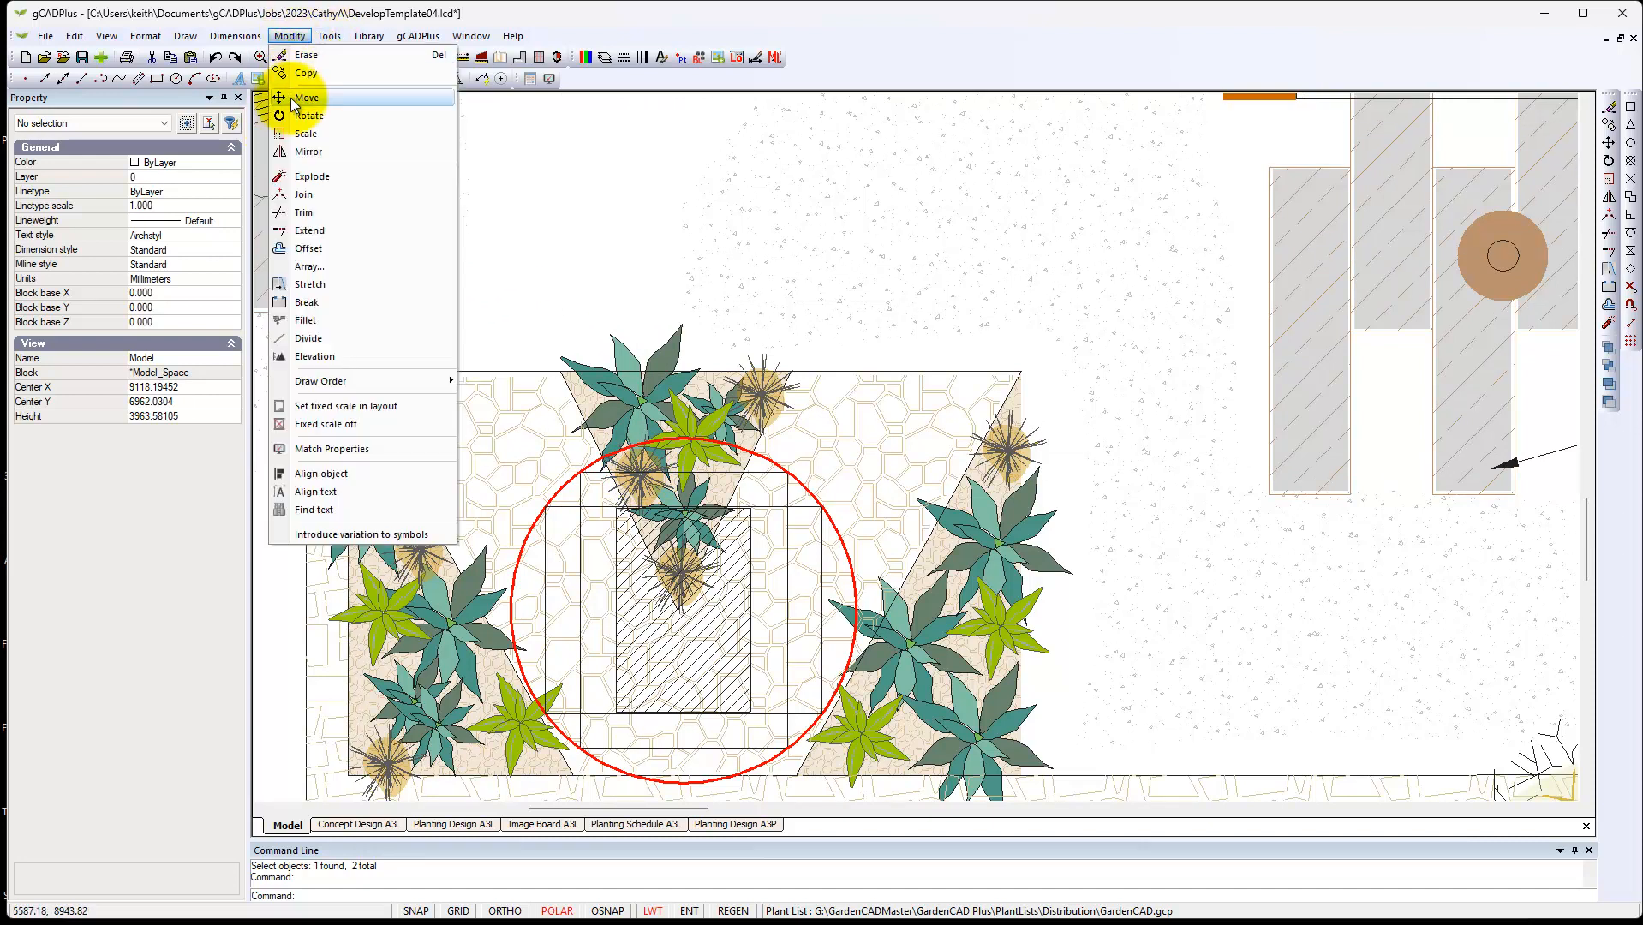
pyautogui.click(308, 213)
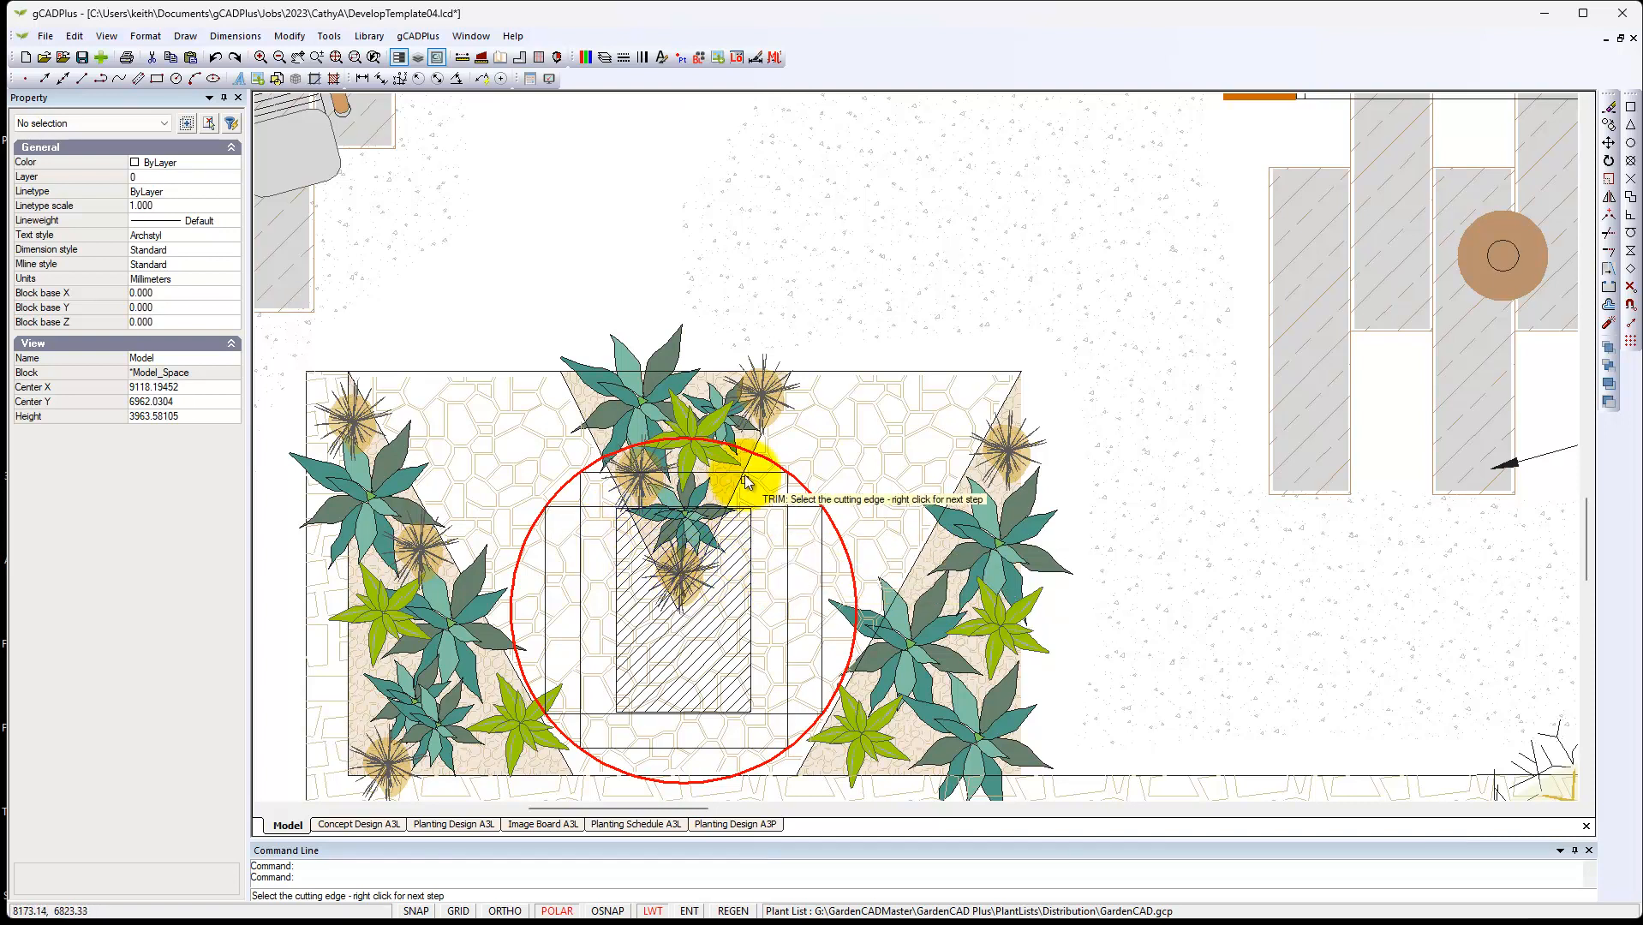
pyautogui.scroll(1, 742, 478)
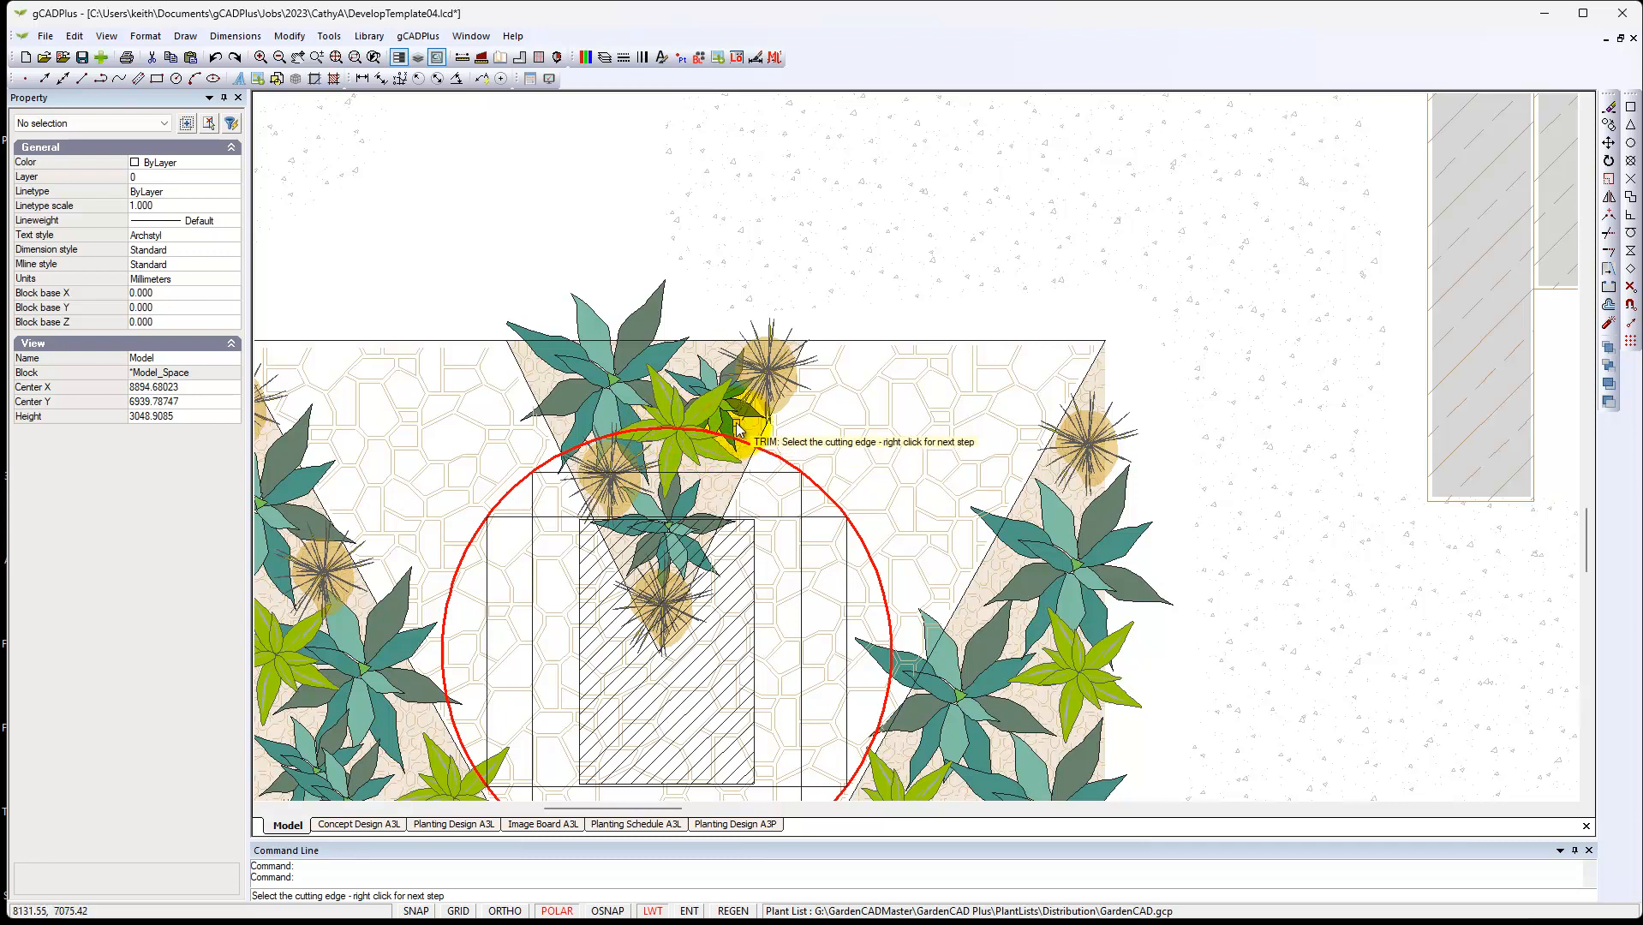
pyautogui.press('Escape')
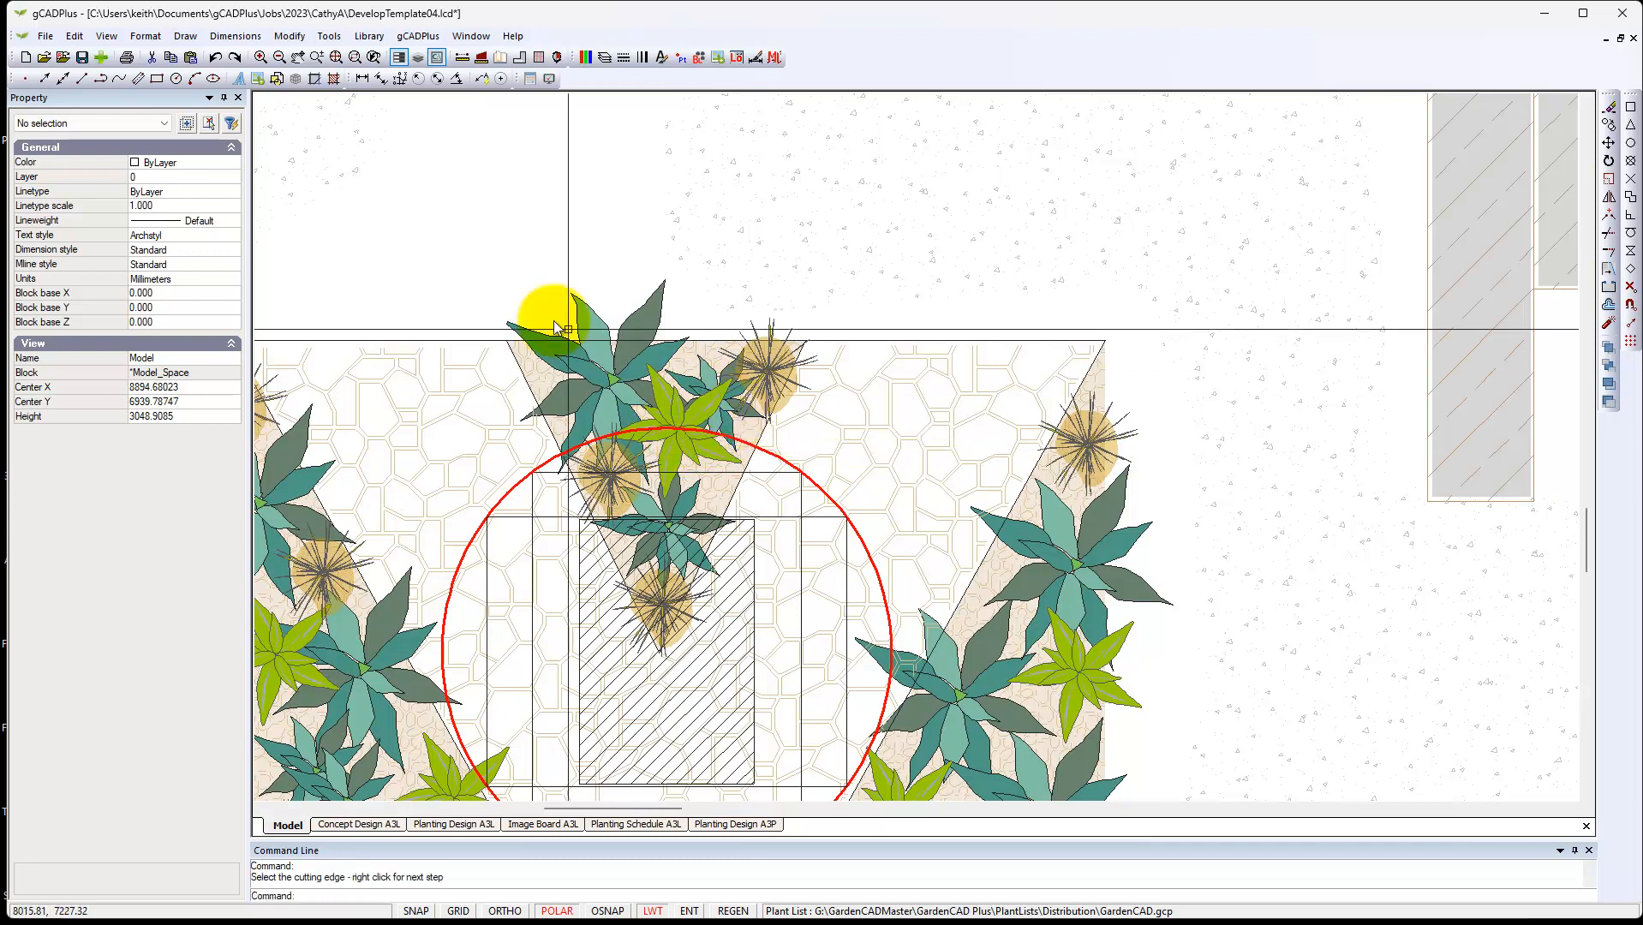
# Draw a horizontal line about 566 mm long to the right from the red circle's top quadrant point, using quadrant snap
pyautogui.click(185, 36)
pyautogui.click(202, 56)
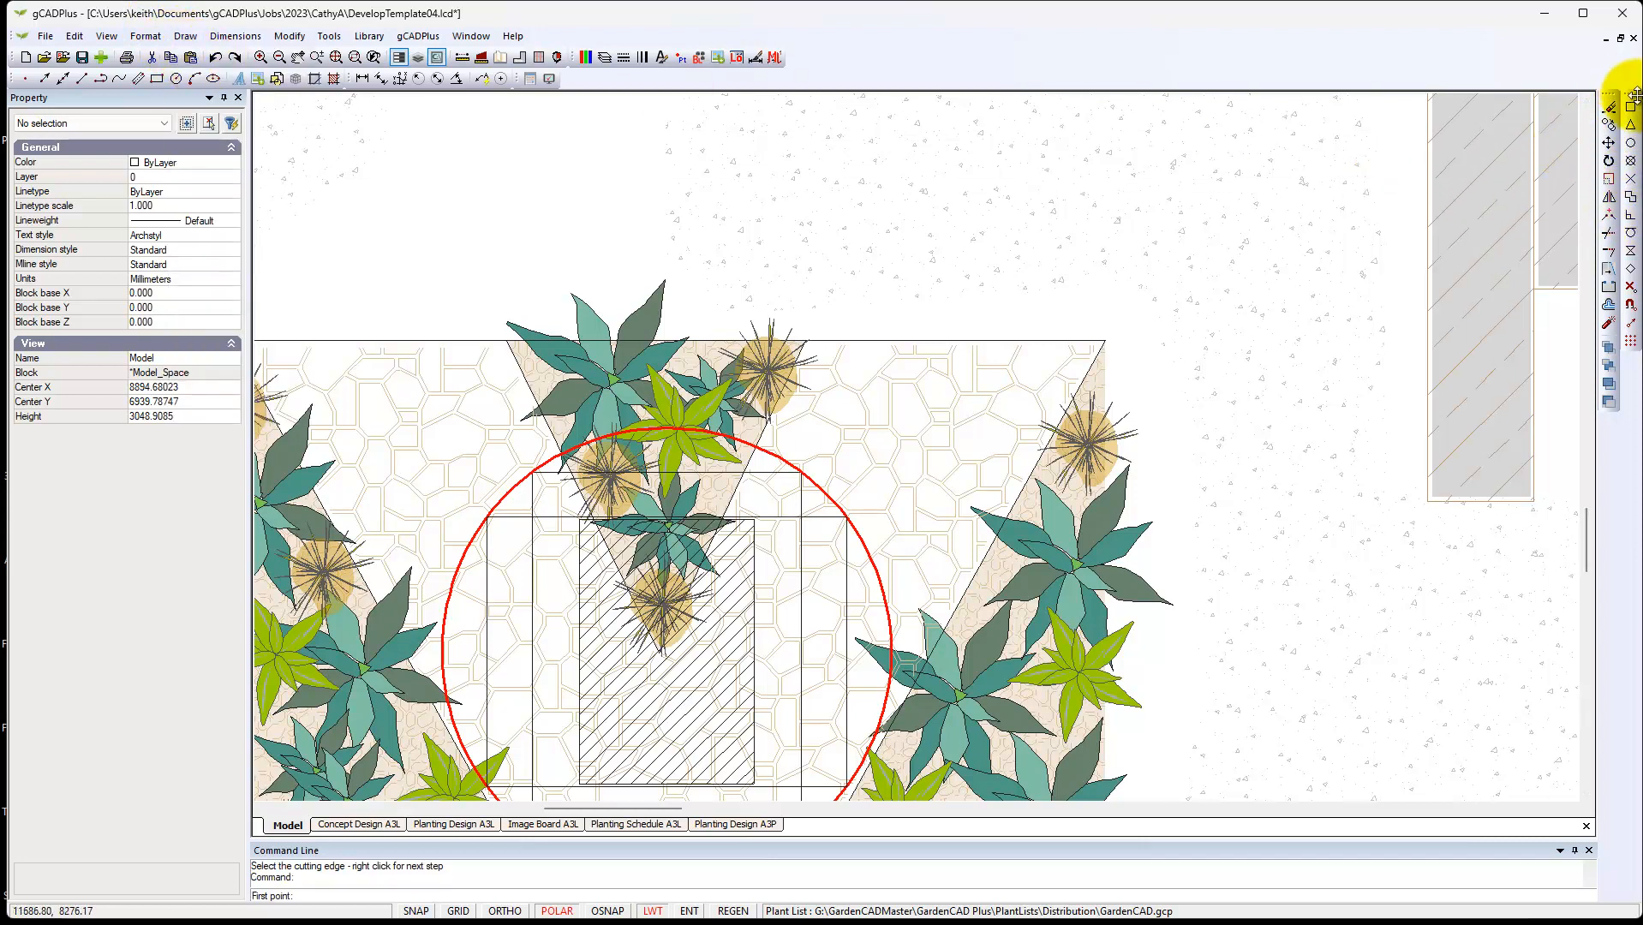
pyautogui.moveTo(1631, 97); pyautogui.dragTo(807, 287)
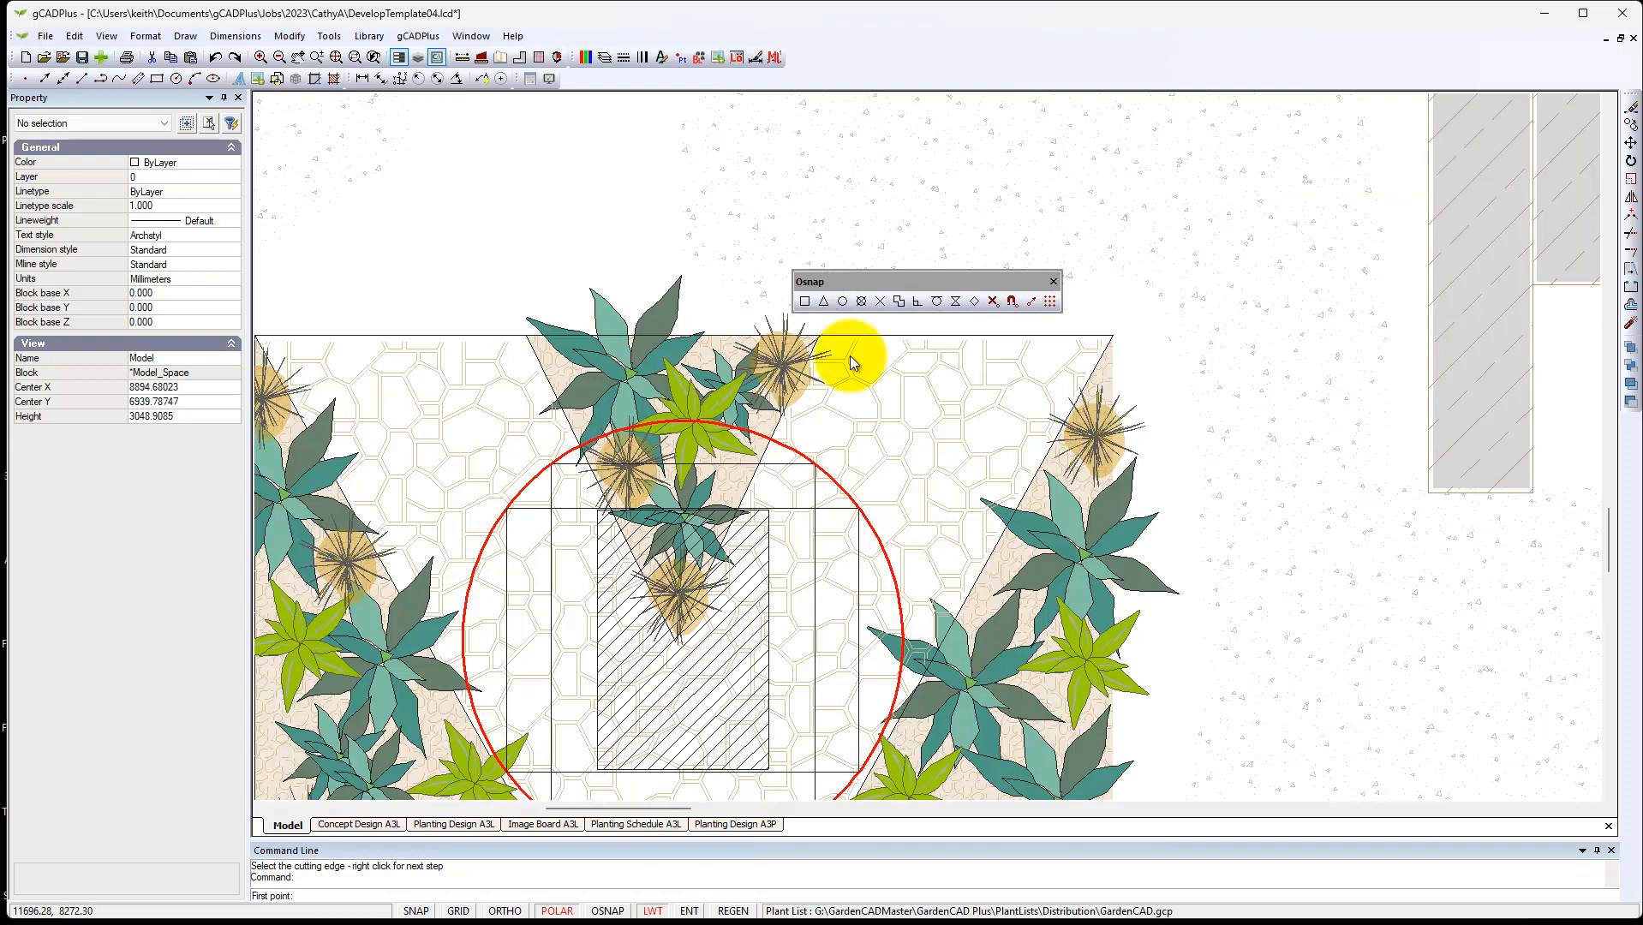
pyautogui.click(975, 302)
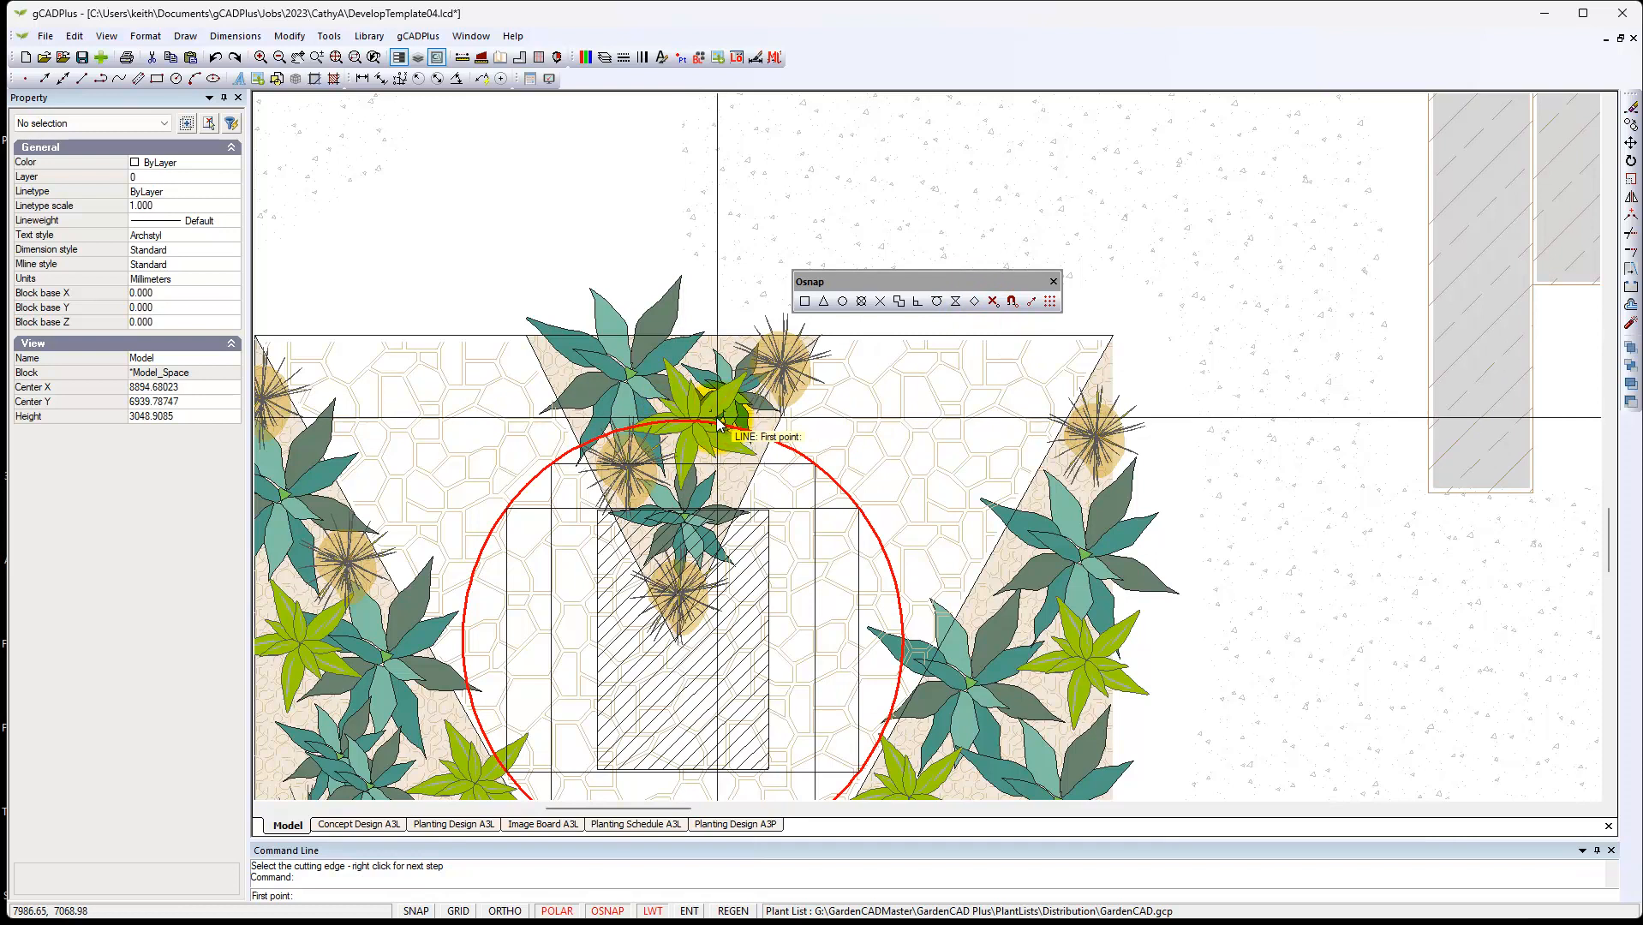
pyautogui.click(690, 423)
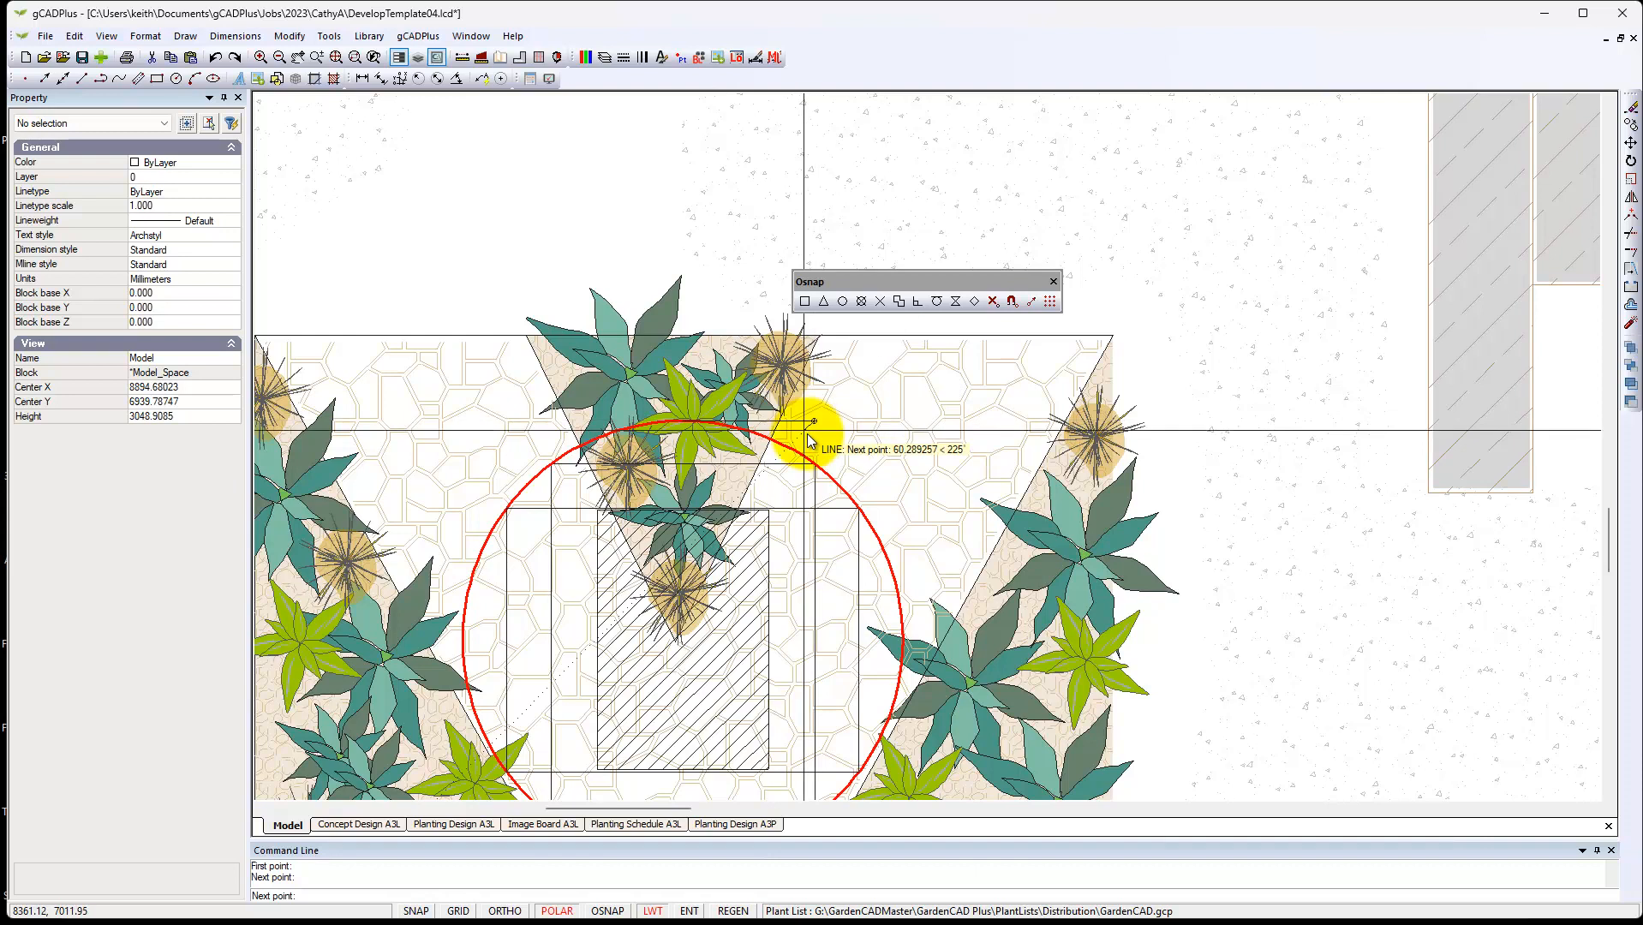
pyautogui.rightClick(808, 433)
pyautogui.click(844, 442)
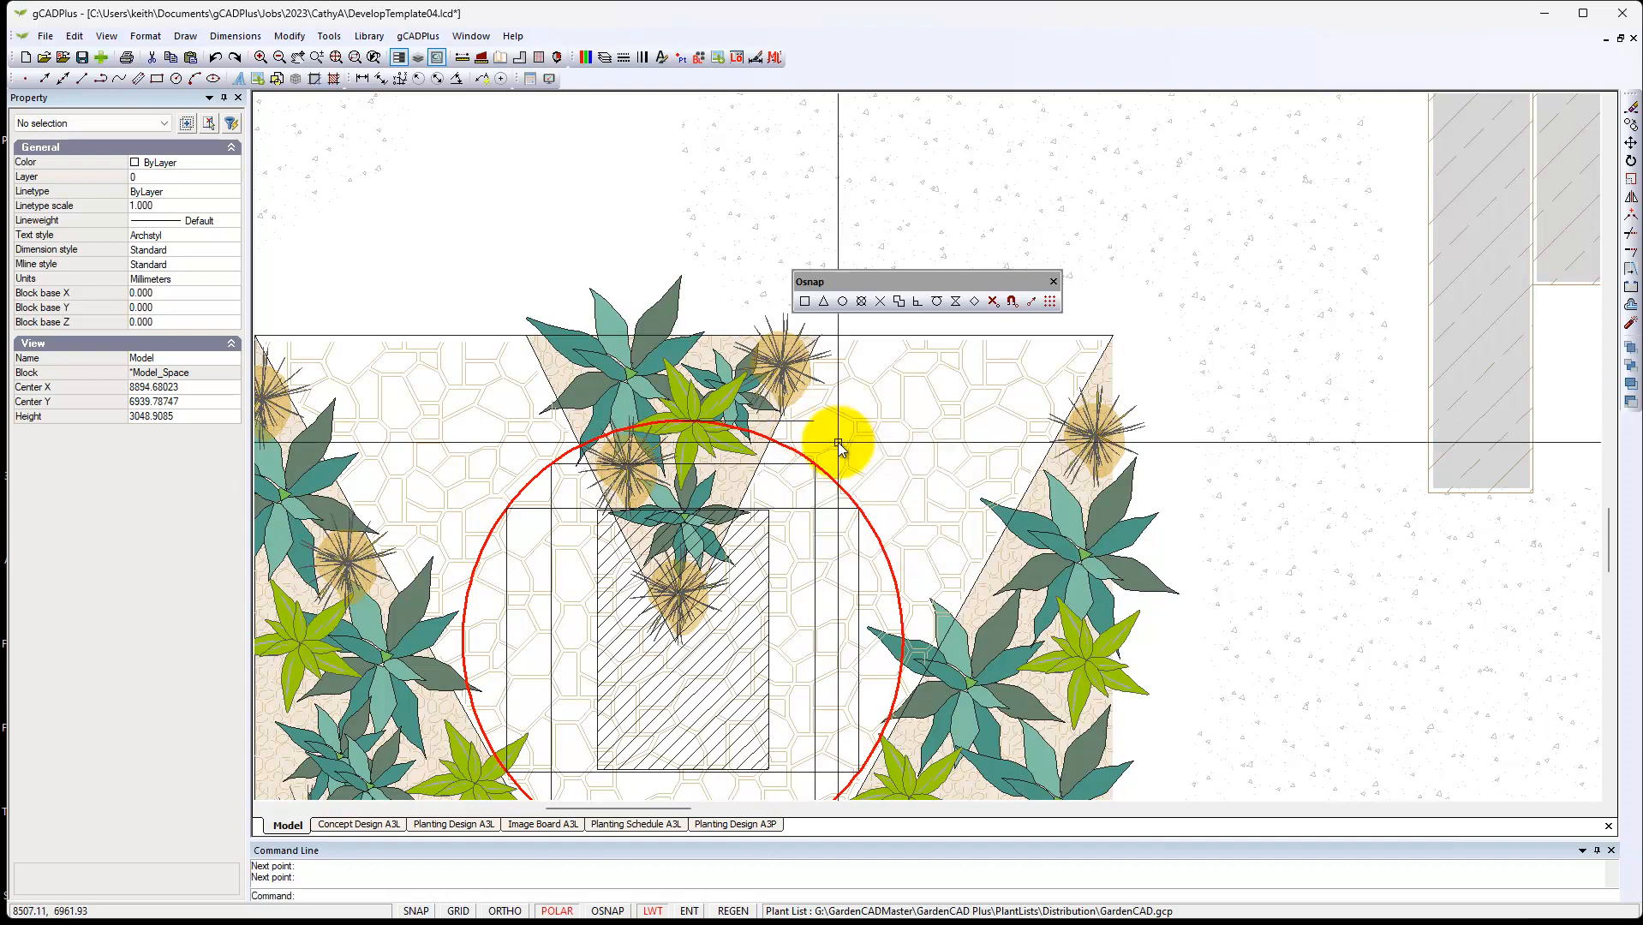
# Draw a matching horizontal line to the left from the red circle's top quadrant point, again using quadrant snap
pyautogui.rightClick(815, 432)
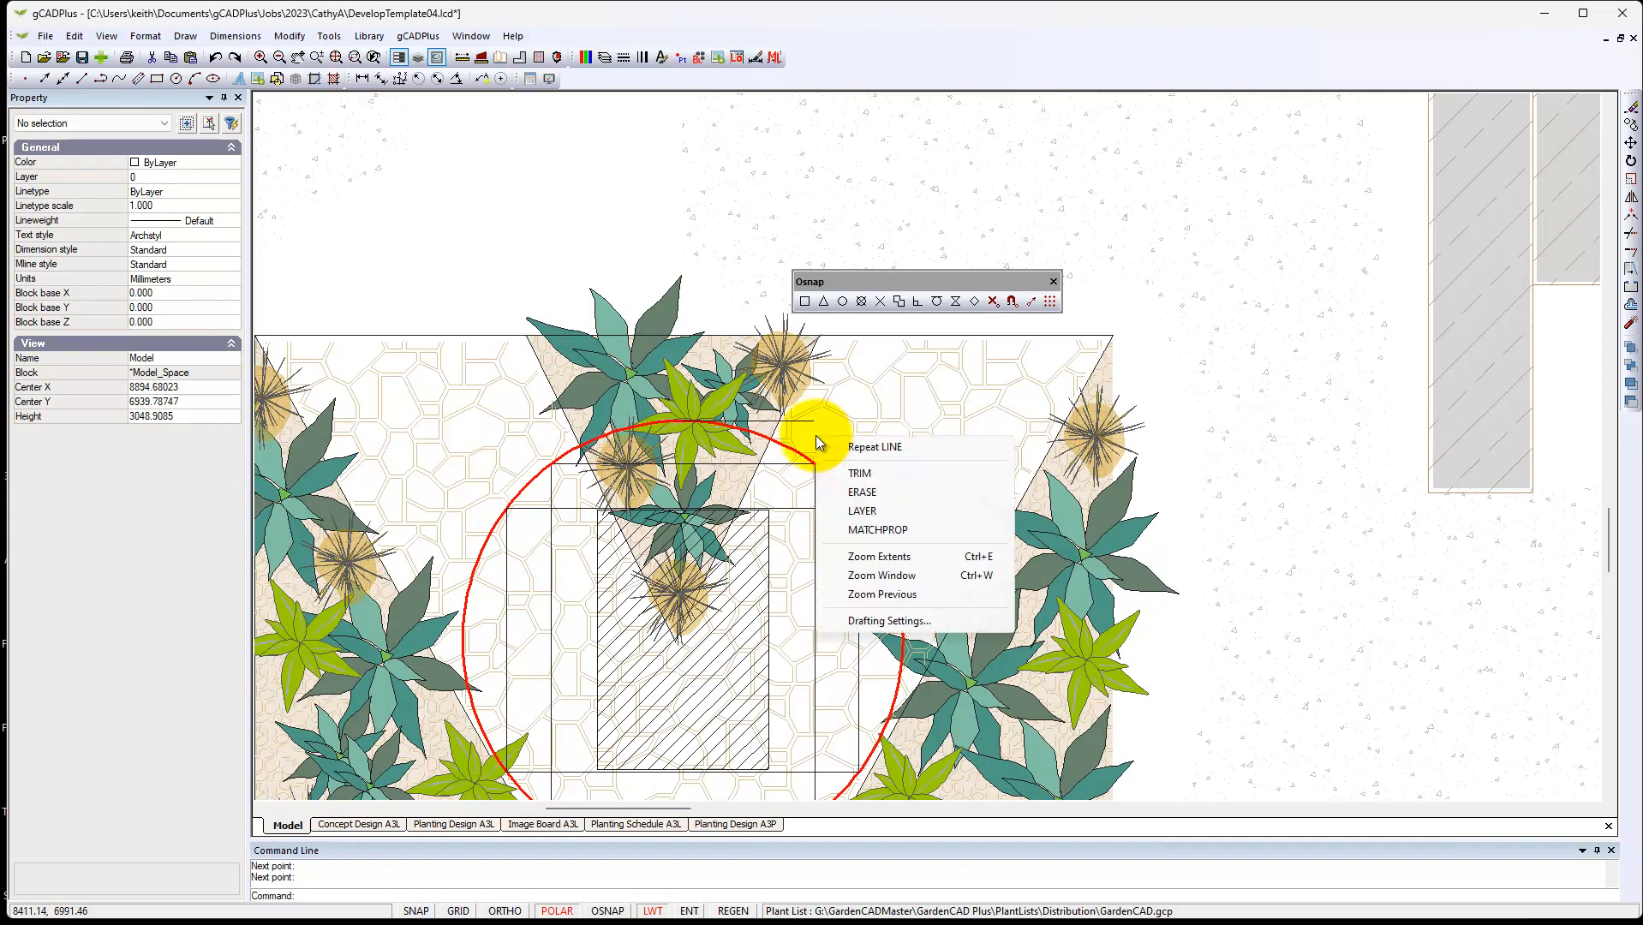
pyautogui.click(864, 447)
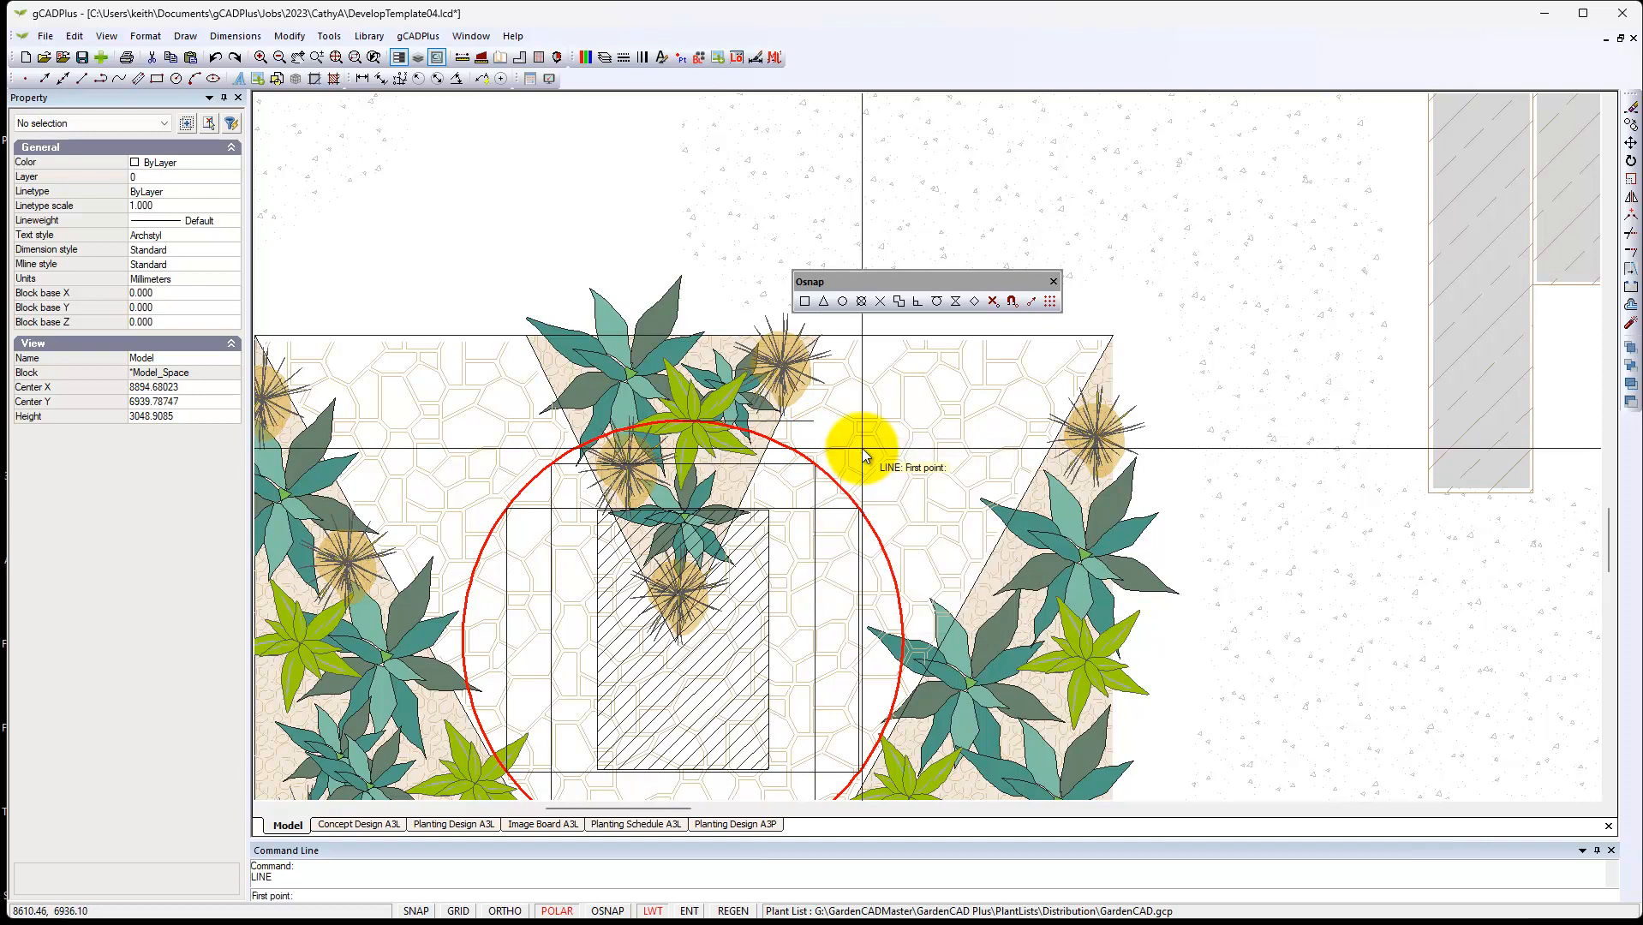
pyautogui.click(973, 301)
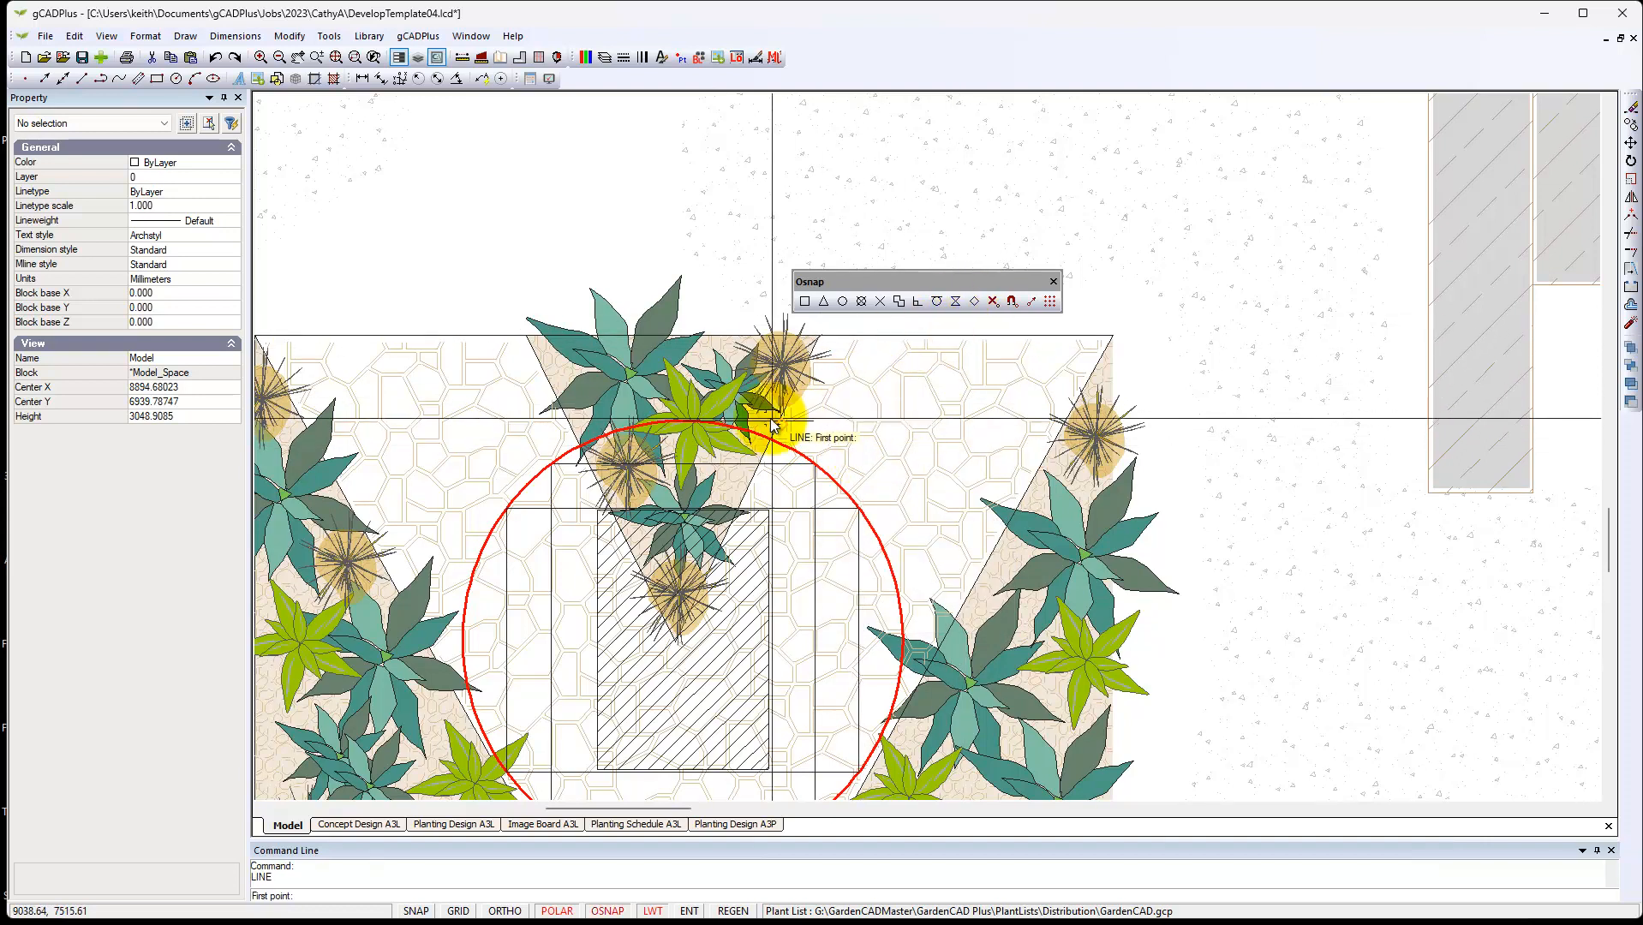
pyautogui.click(683, 420)
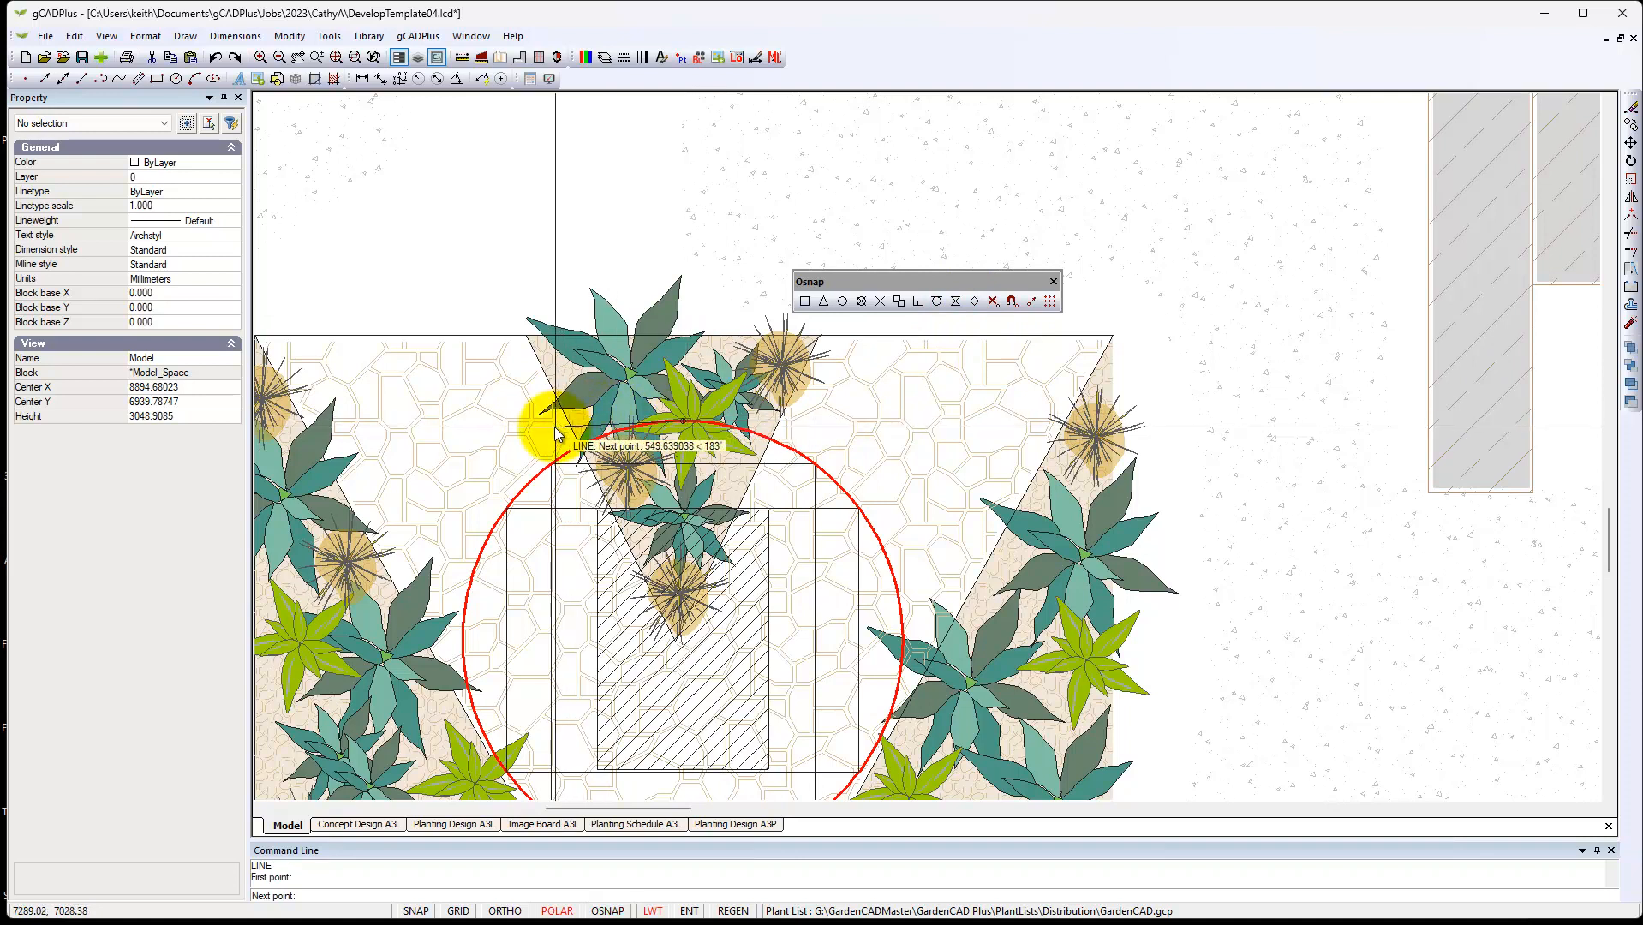
pyautogui.rightClick(563, 430)
pyautogui.click(613, 428)
pyautogui.scroll(1, 718, 439)
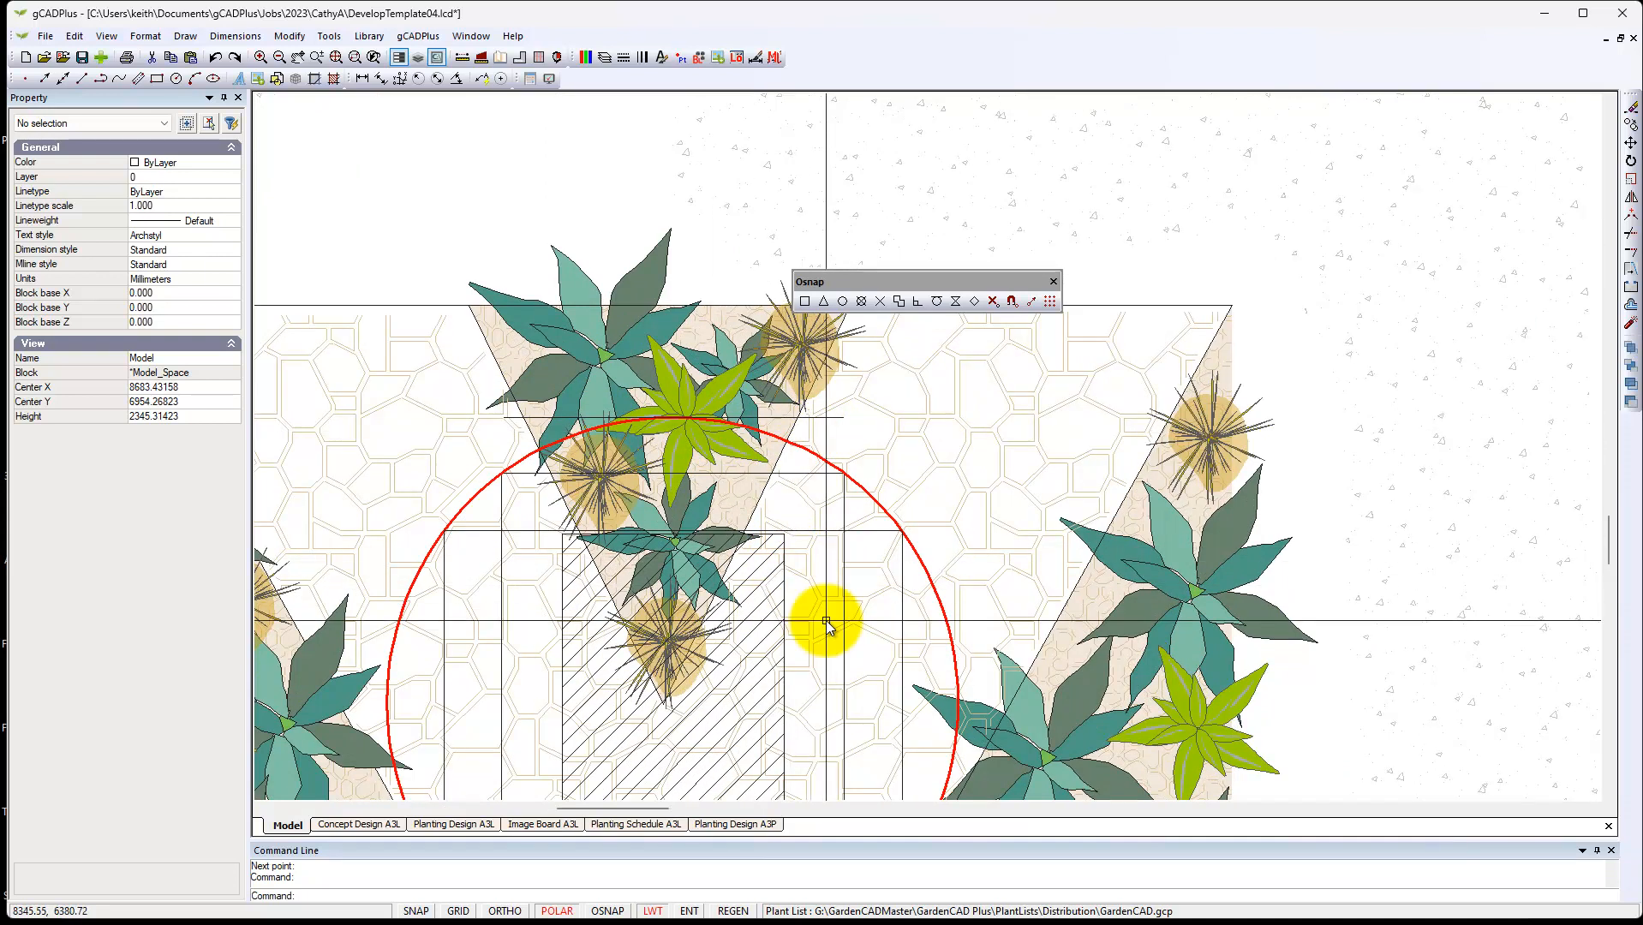
# Turn off the Temp layer to hide the red circle and its construction geometry
pyautogui.click(604, 57)
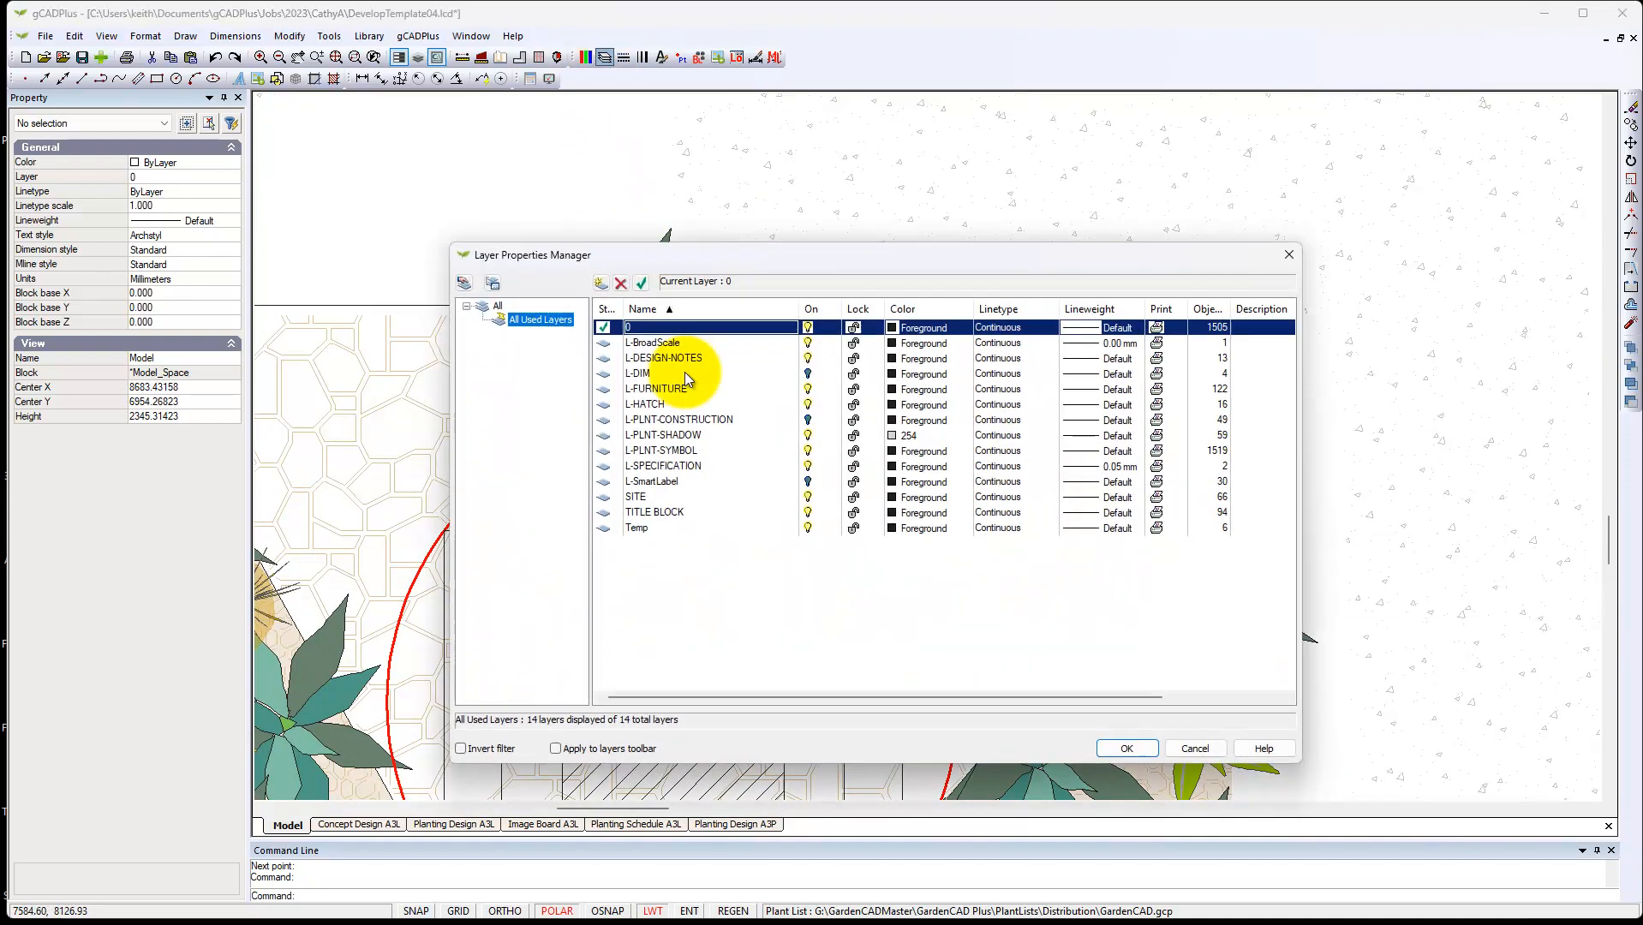
pyautogui.click(808, 528)
pyautogui.click(1153, 750)
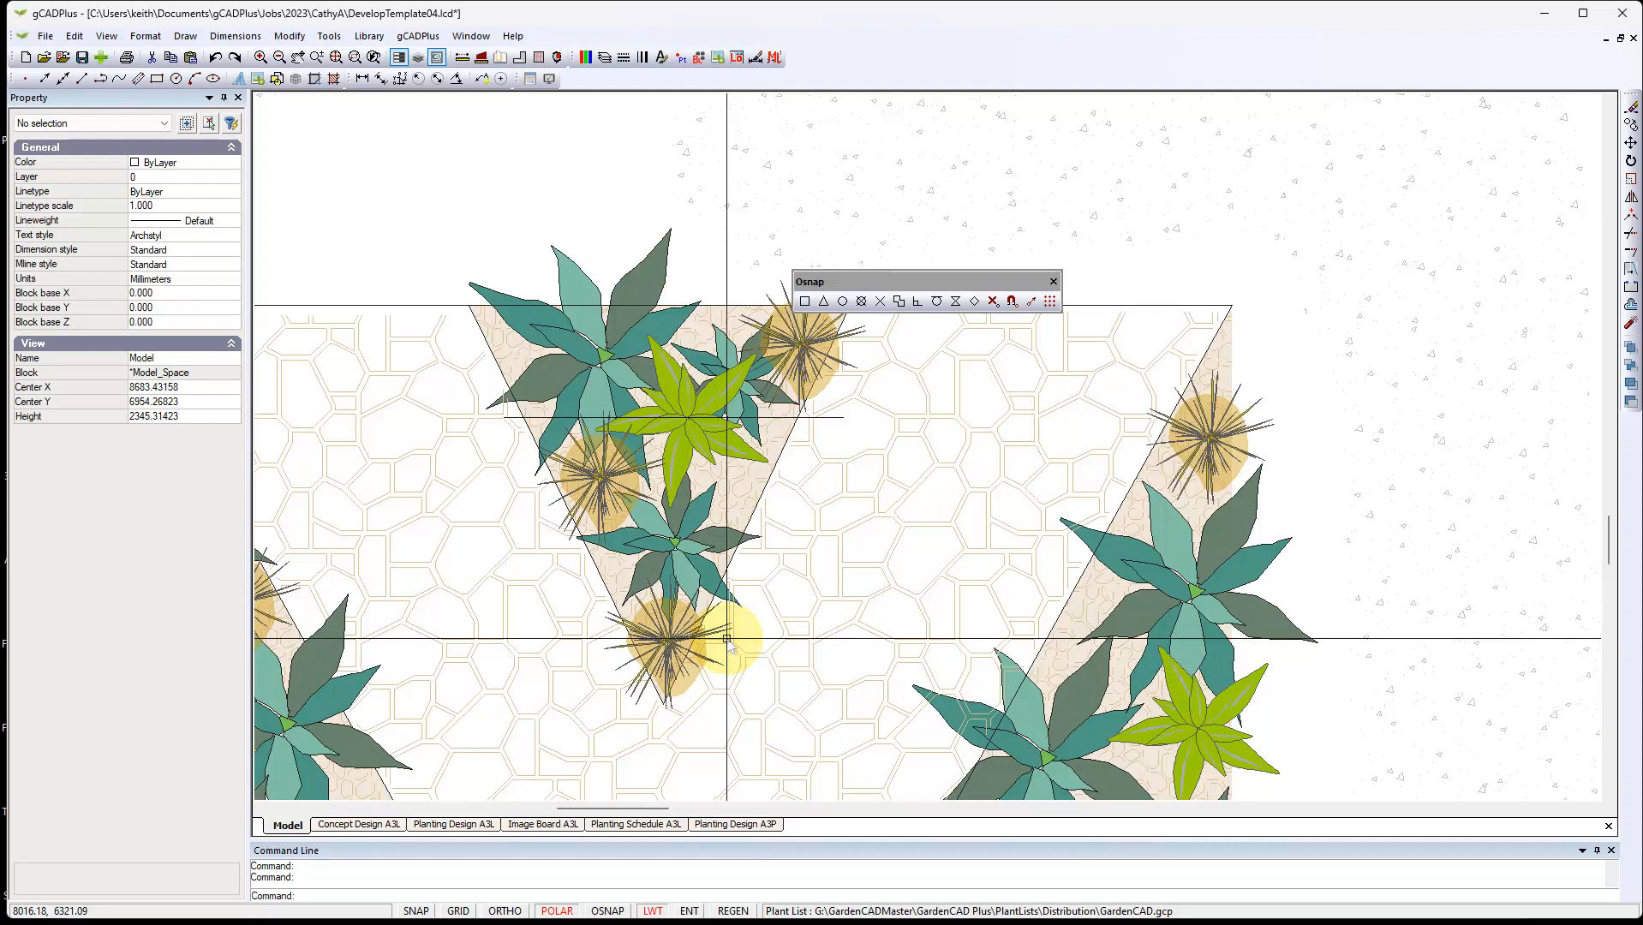
# Switch to Microsoft Edge, read the Bing chat explanation of the TRIM command, and return to gCADPlus
pyautogui.click(691, 905)
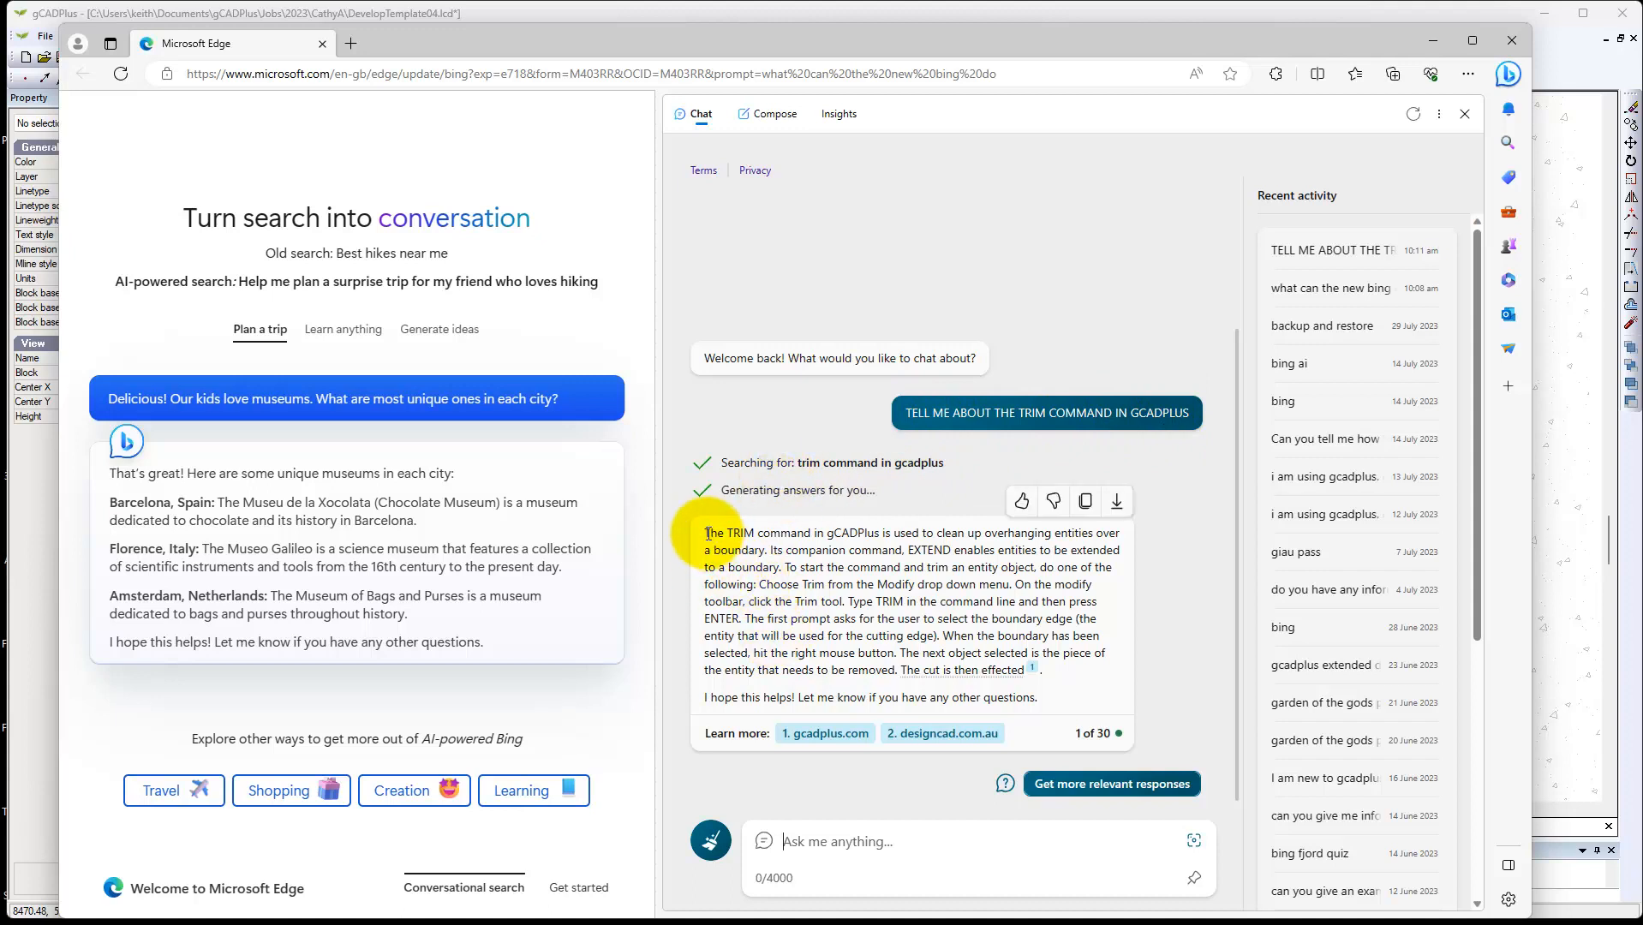
pyautogui.moveTo(704, 532)
pyautogui.mouseDown()
pyautogui.moveTo(780, 589)
pyautogui.moveTo(1064, 677)
pyautogui.mouseUp()
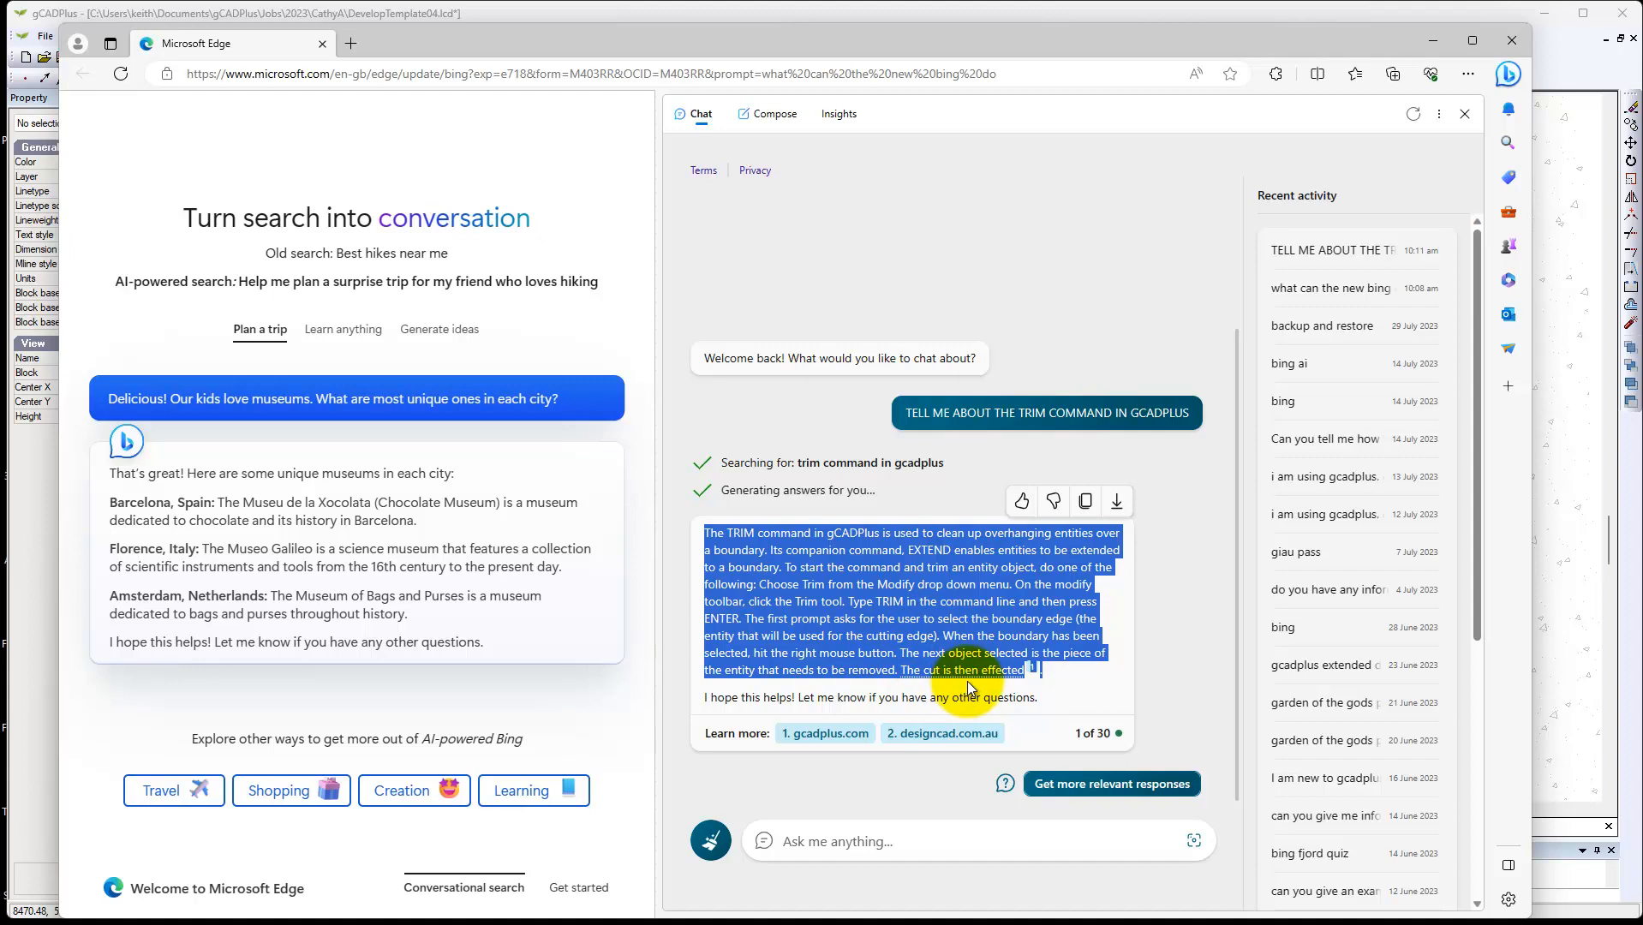
pyautogui.moveTo(970, 673)
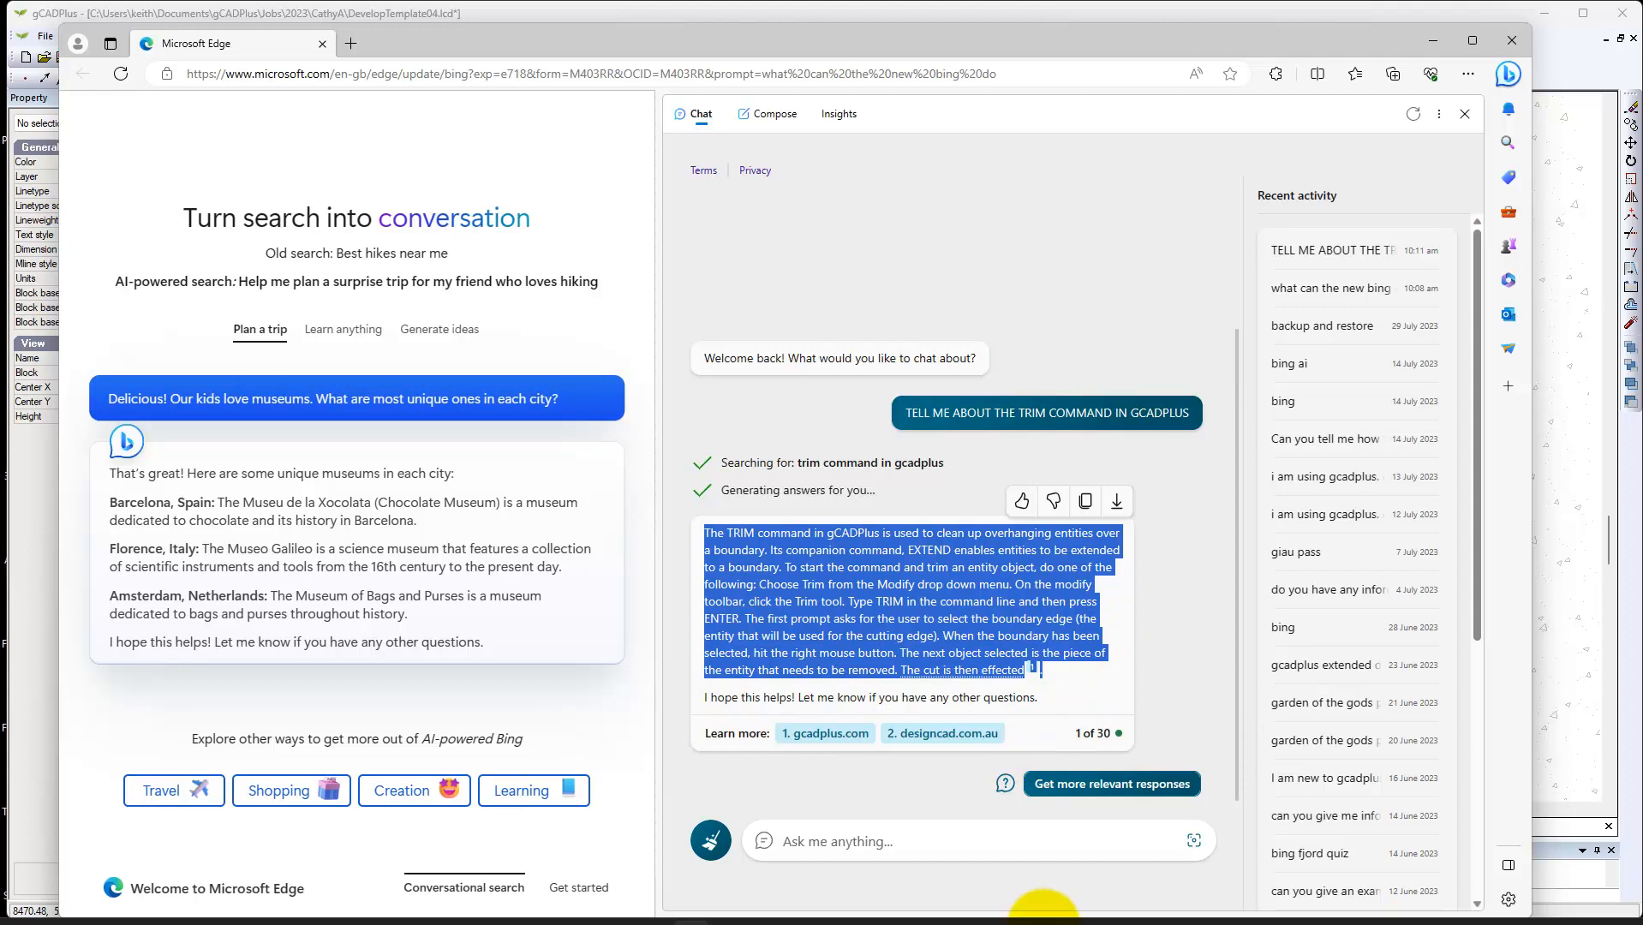
pyautogui.click(1106, 915)
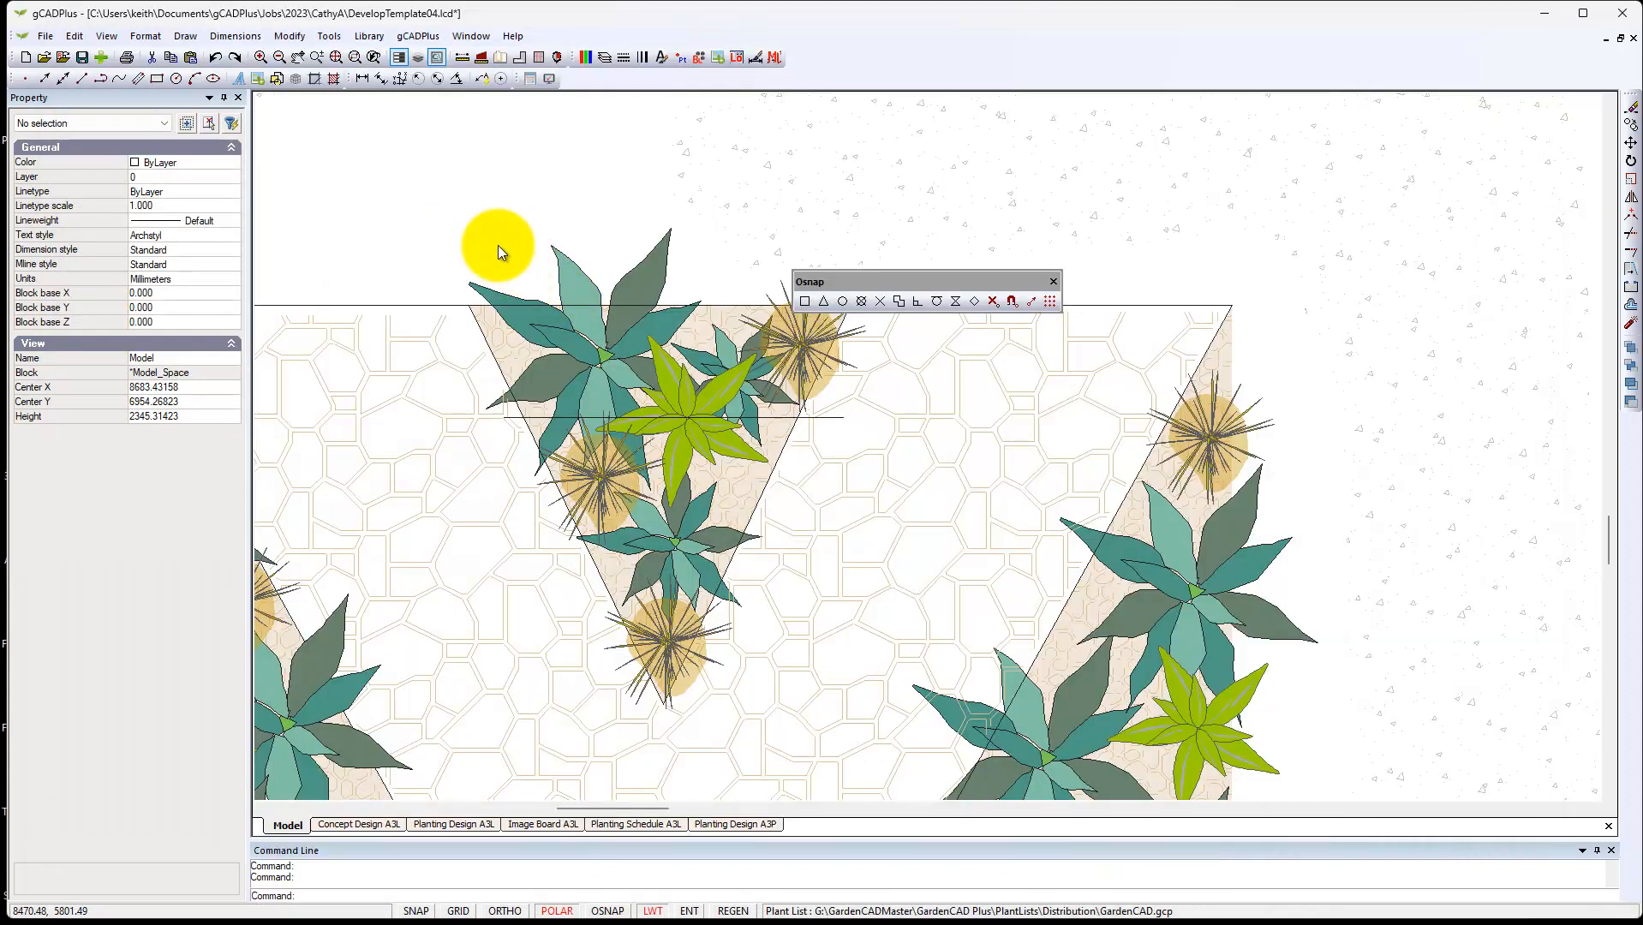
# Trim the V-shaped planting bed outline below the short horizontal line, using that line as the cutting edge
pyautogui.click(288, 38)
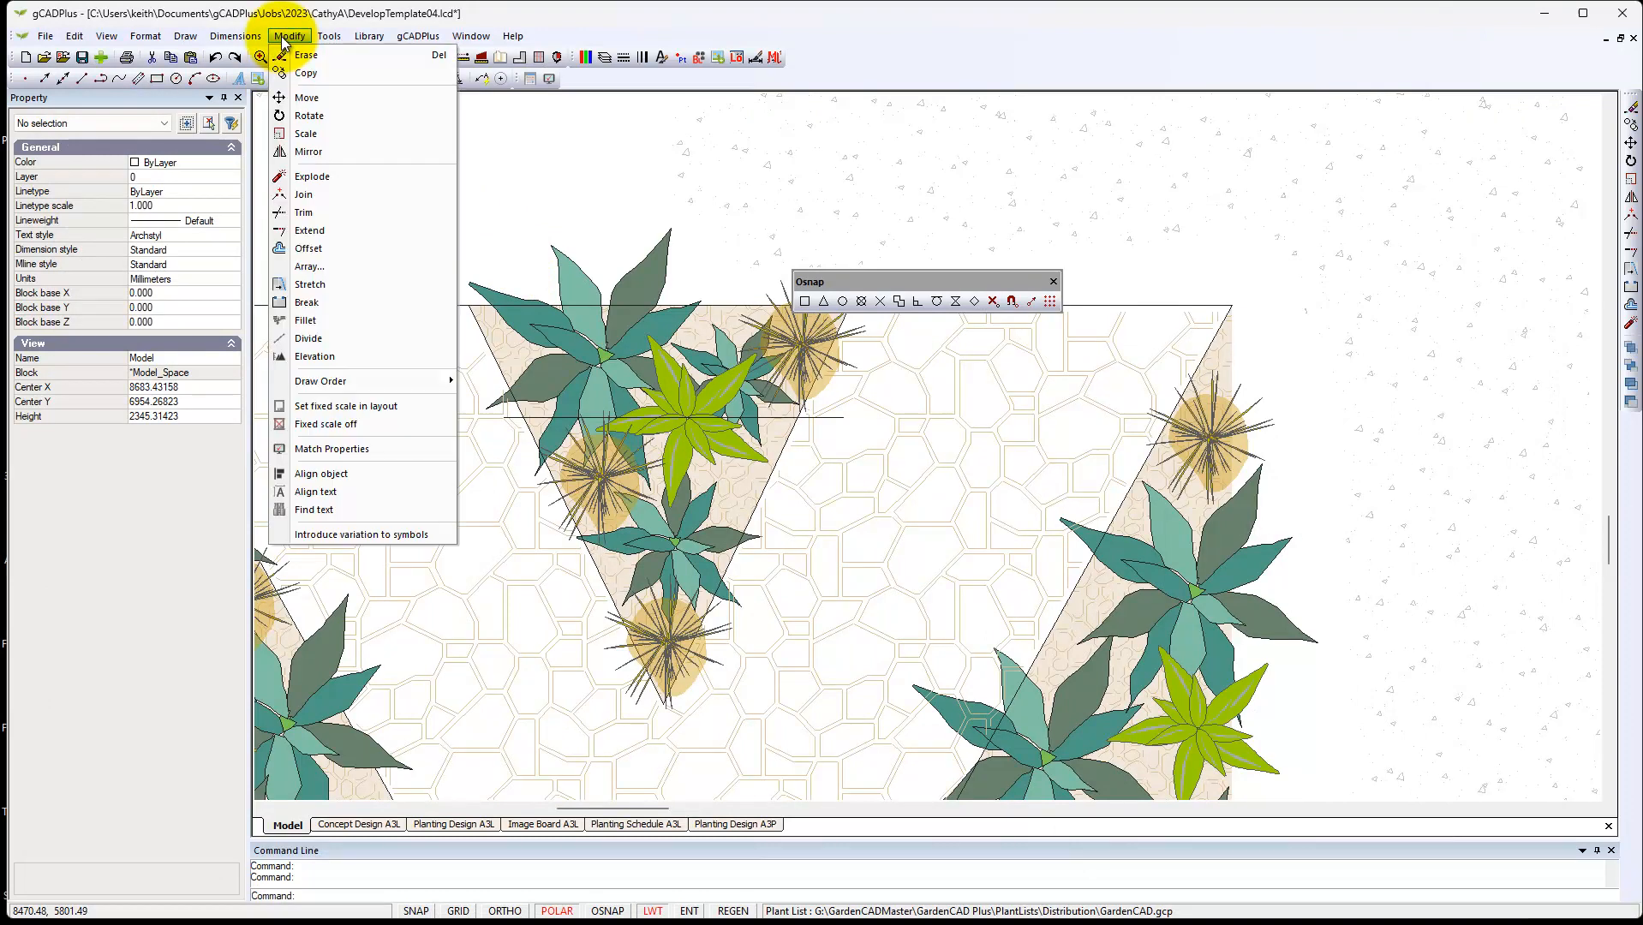
pyautogui.moveTo(235, 36)
pyautogui.moveTo(287, 42)
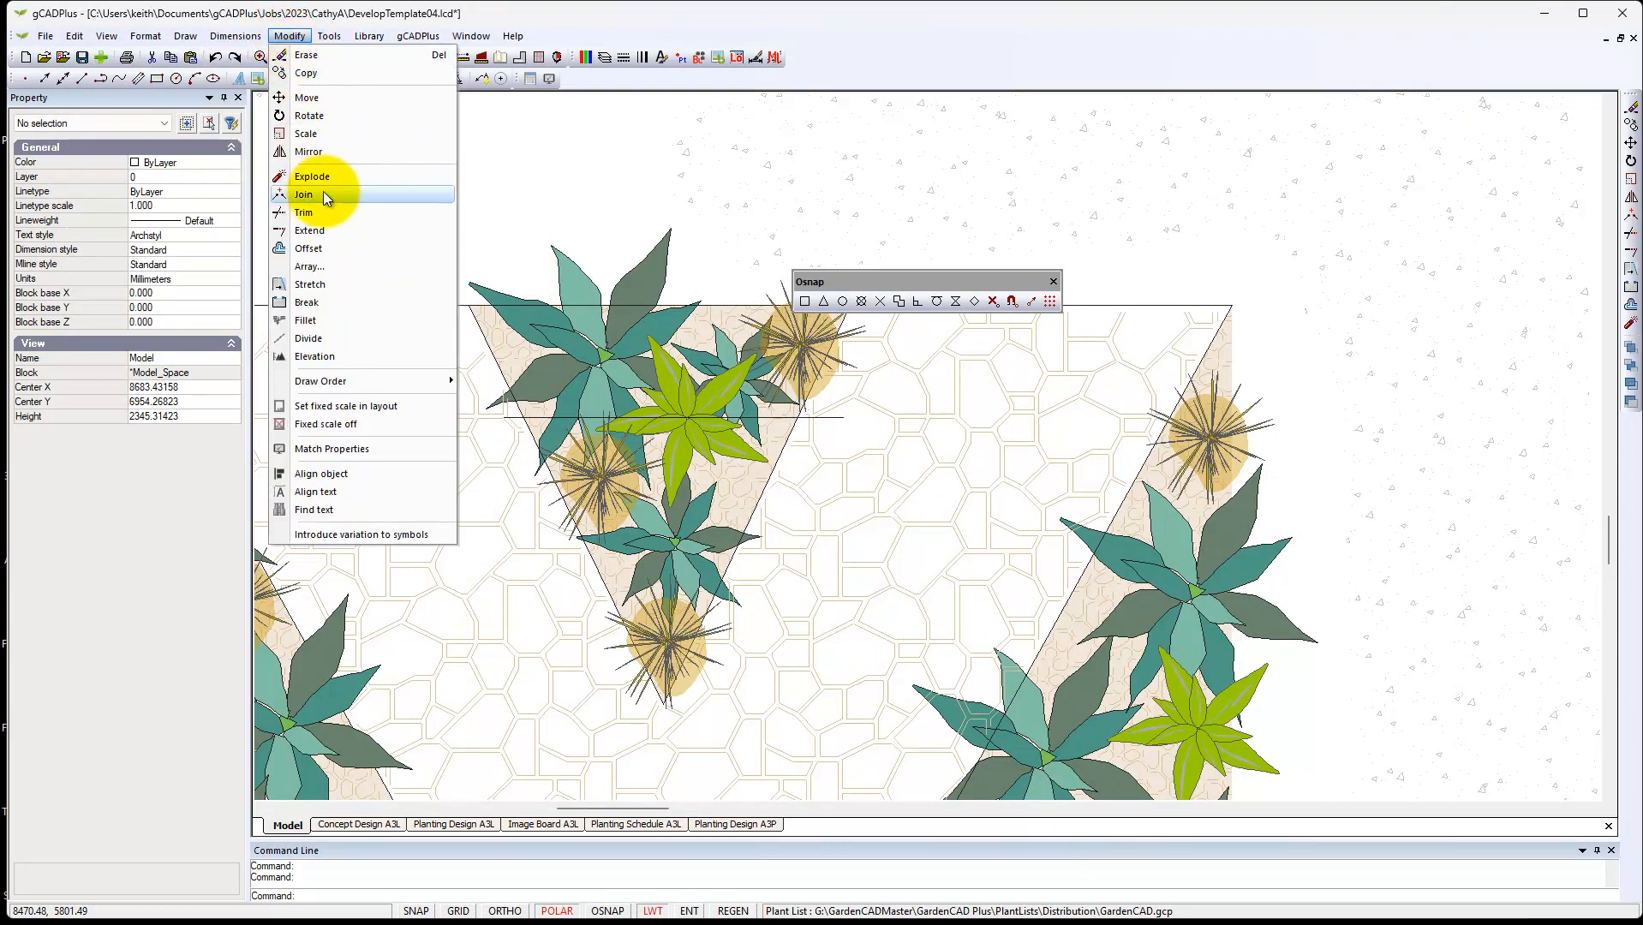
pyautogui.click(304, 212)
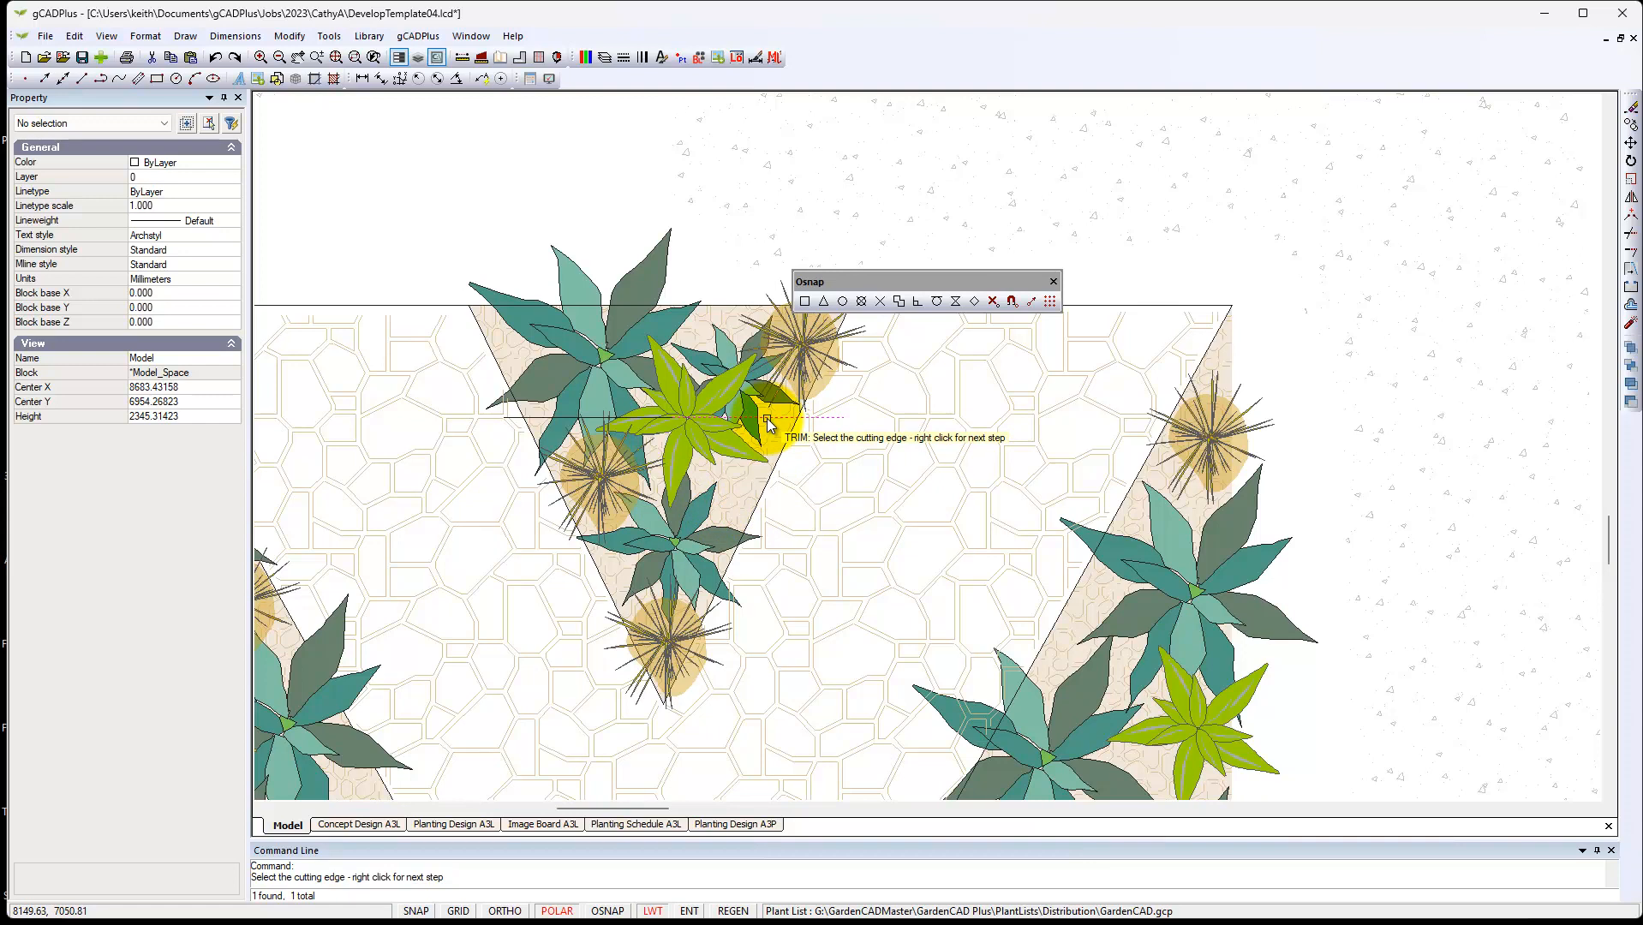
pyautogui.rightClick(724, 421)
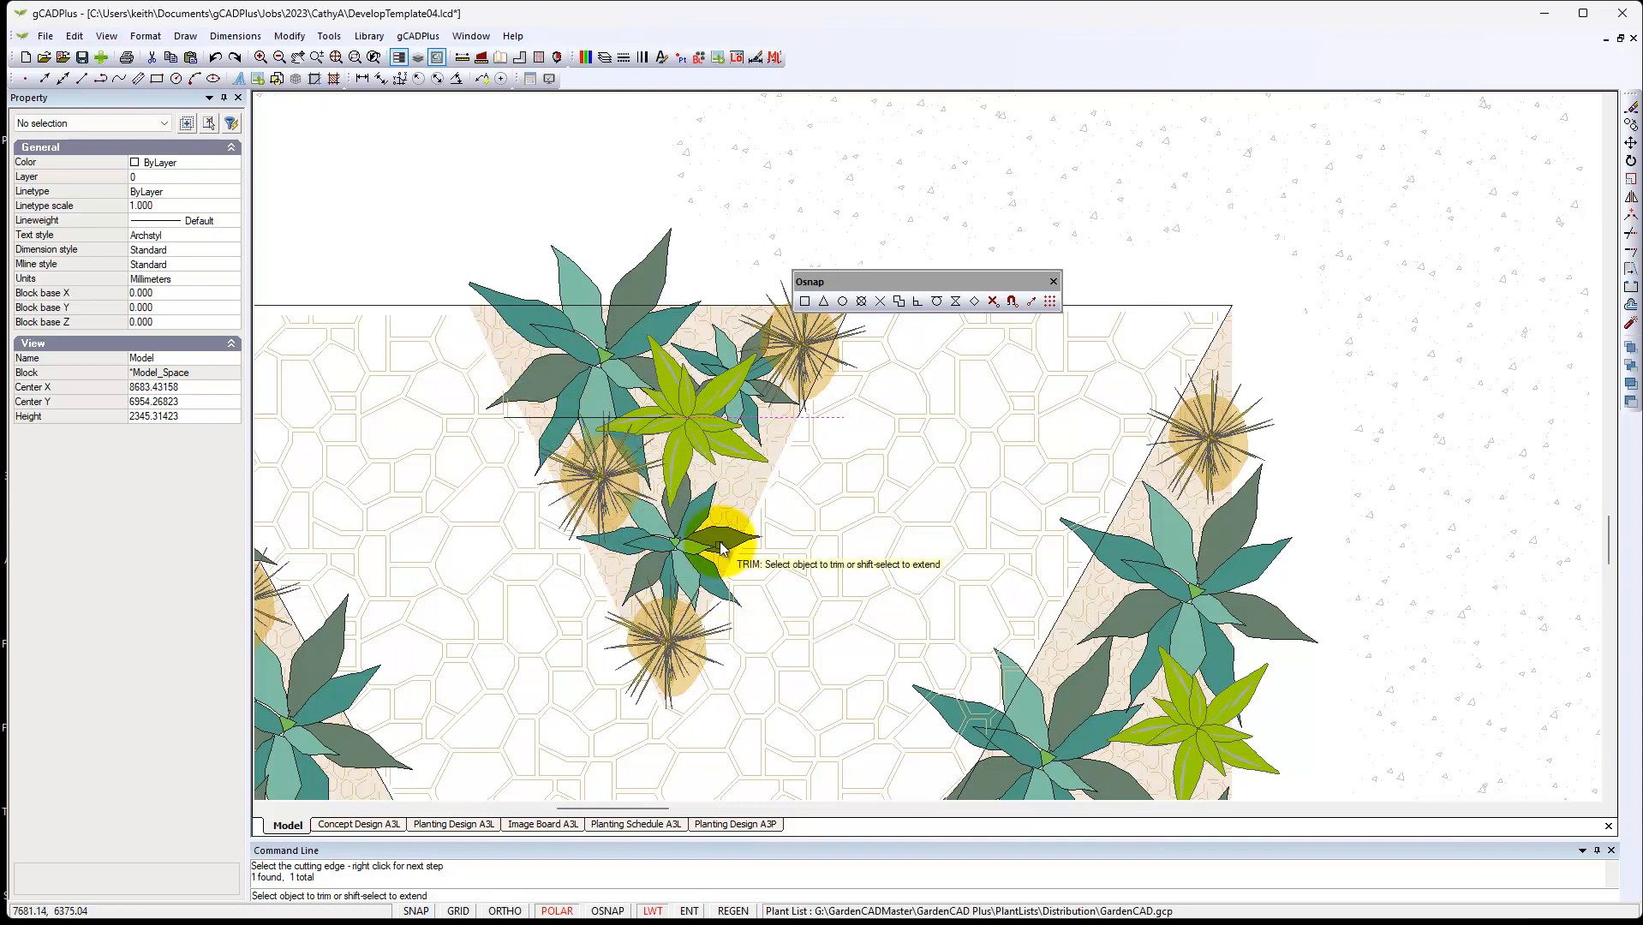
pyautogui.rightClick(842, 435)
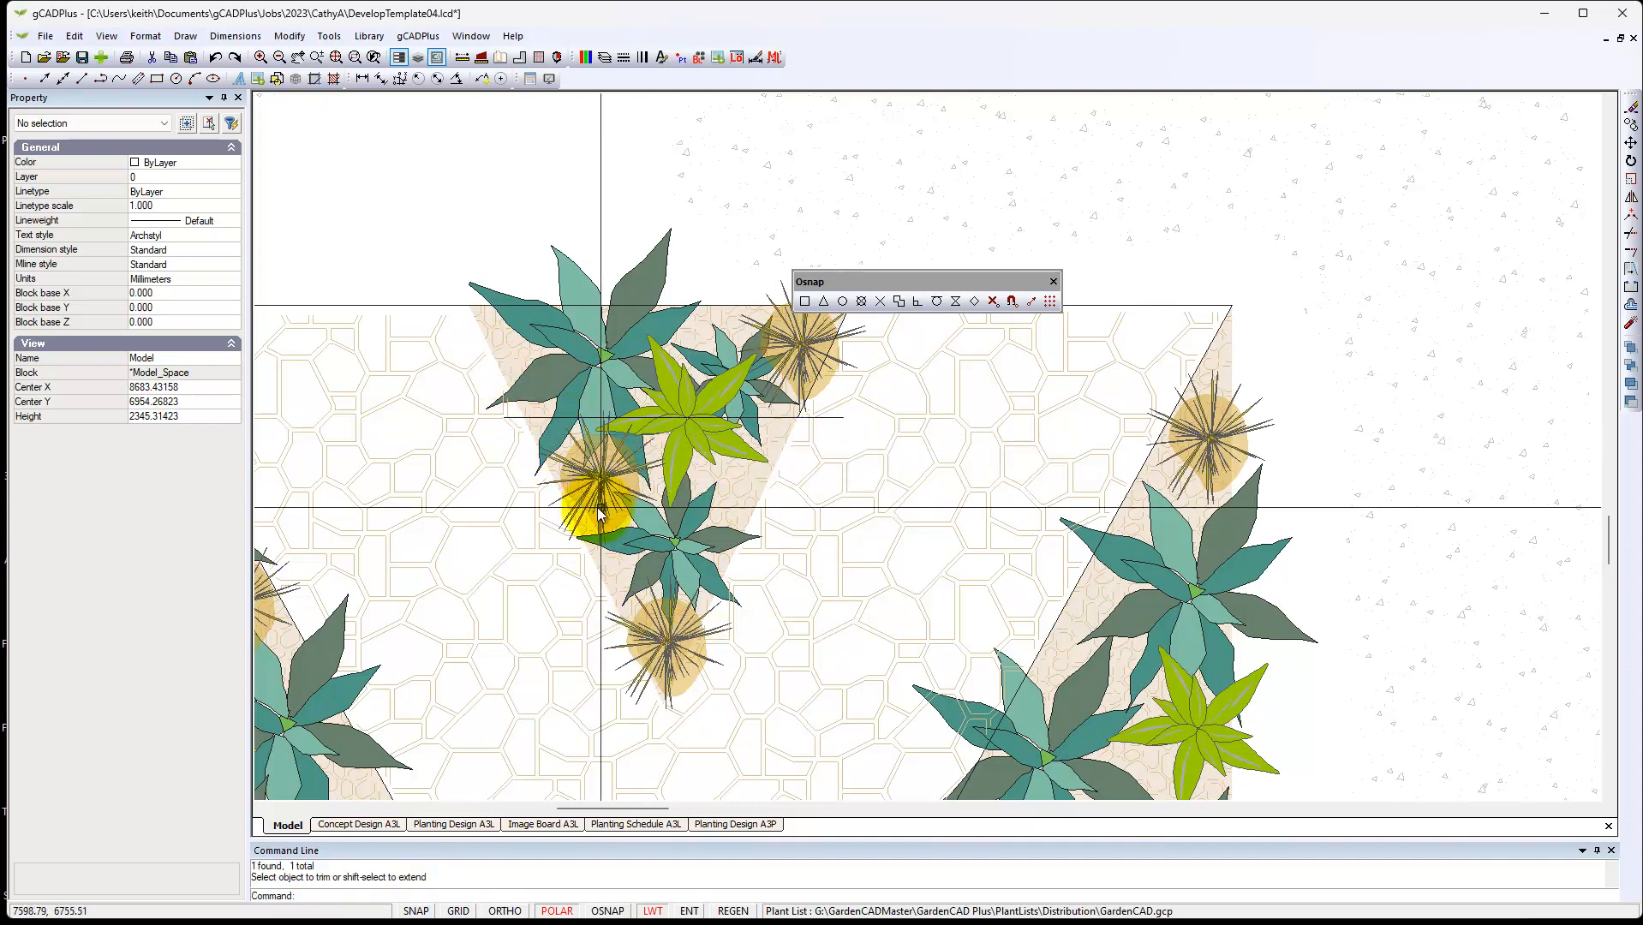
# Select the short horizontal line crossing the planting bed to examine its end points, and clear the selection
pyautogui.click(835, 417)
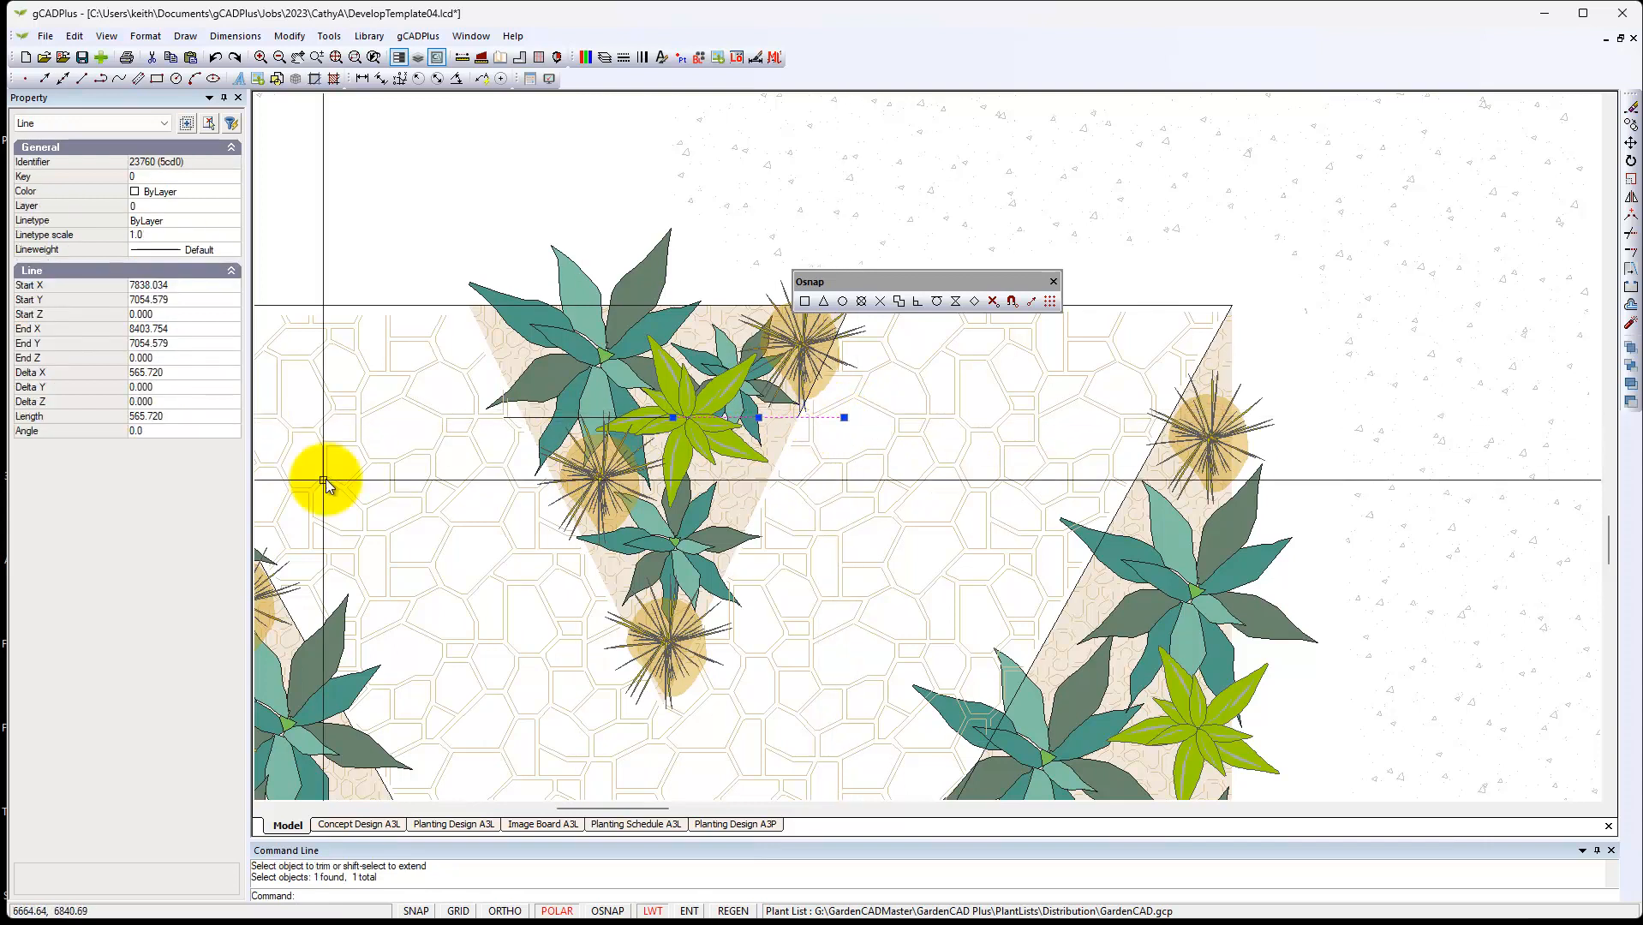
pyautogui.click(844, 418)
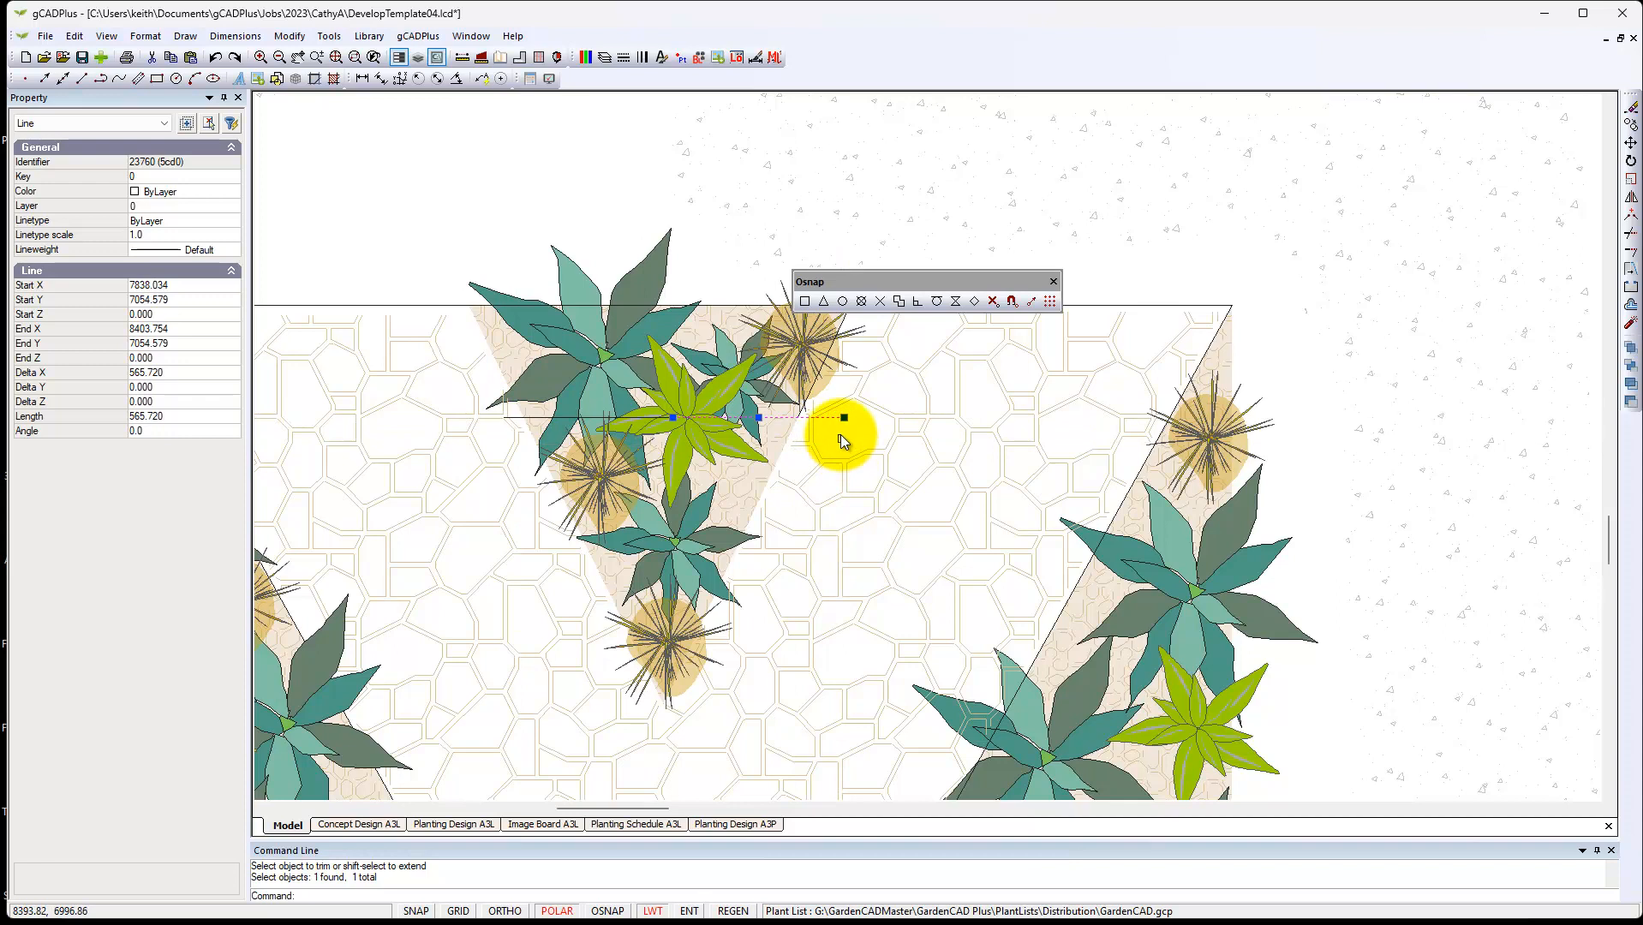
pyautogui.press('Escape')
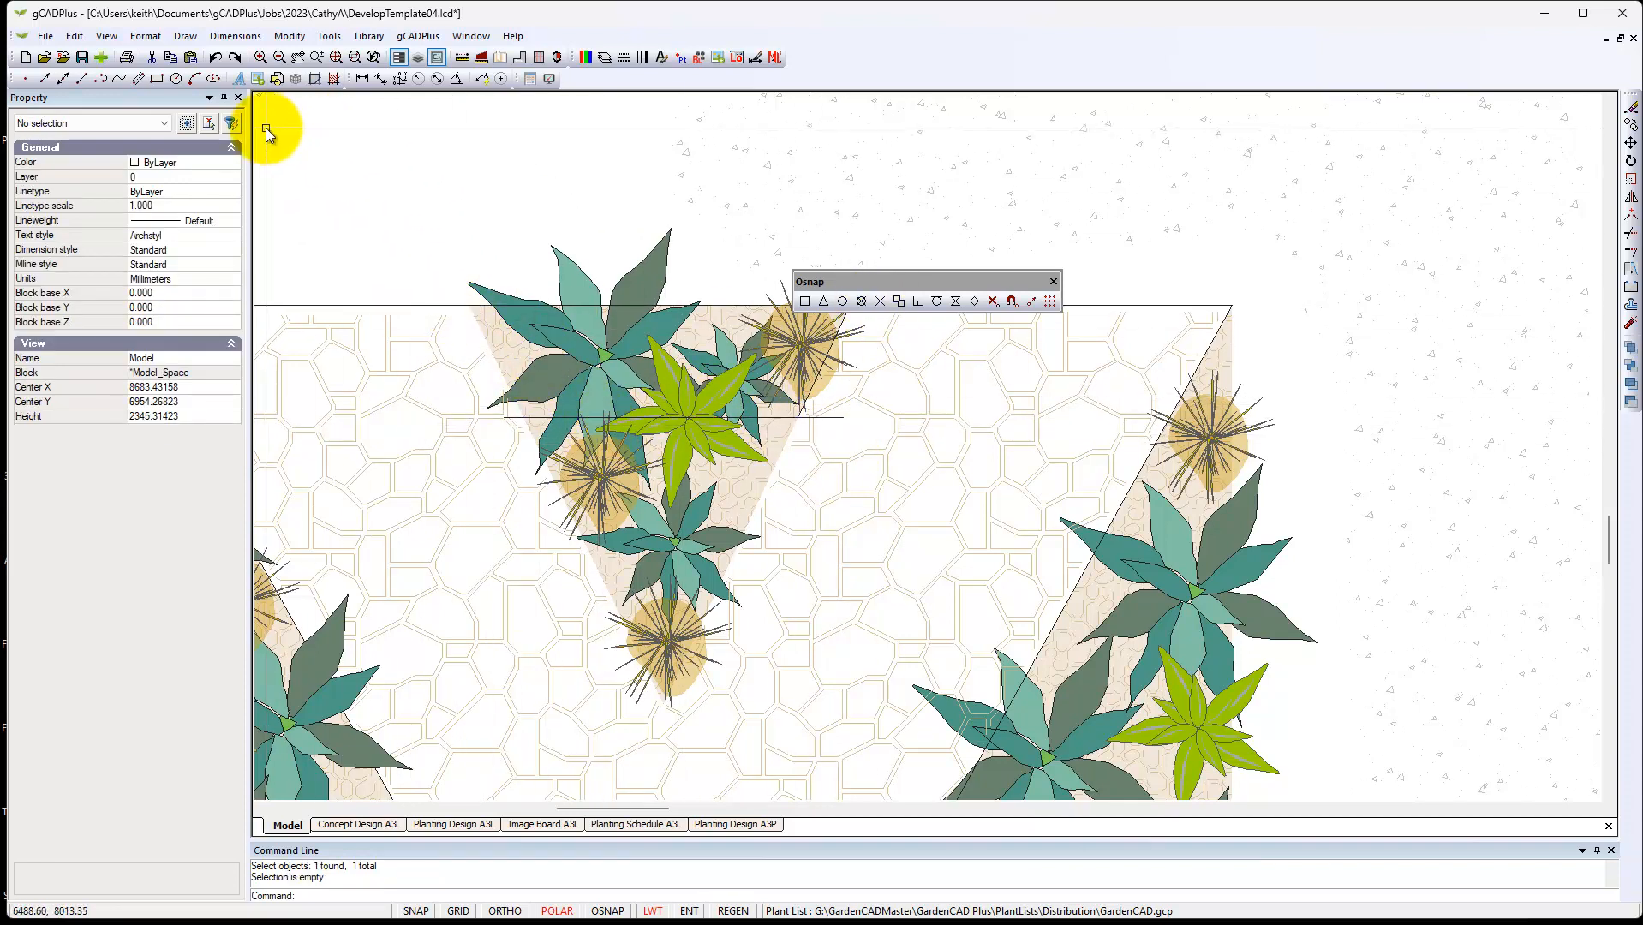
# Select the horizontal line along the planting bed's upper edge to examine its end points, and clear the selection
pyautogui.scroll(1, 606, 357)
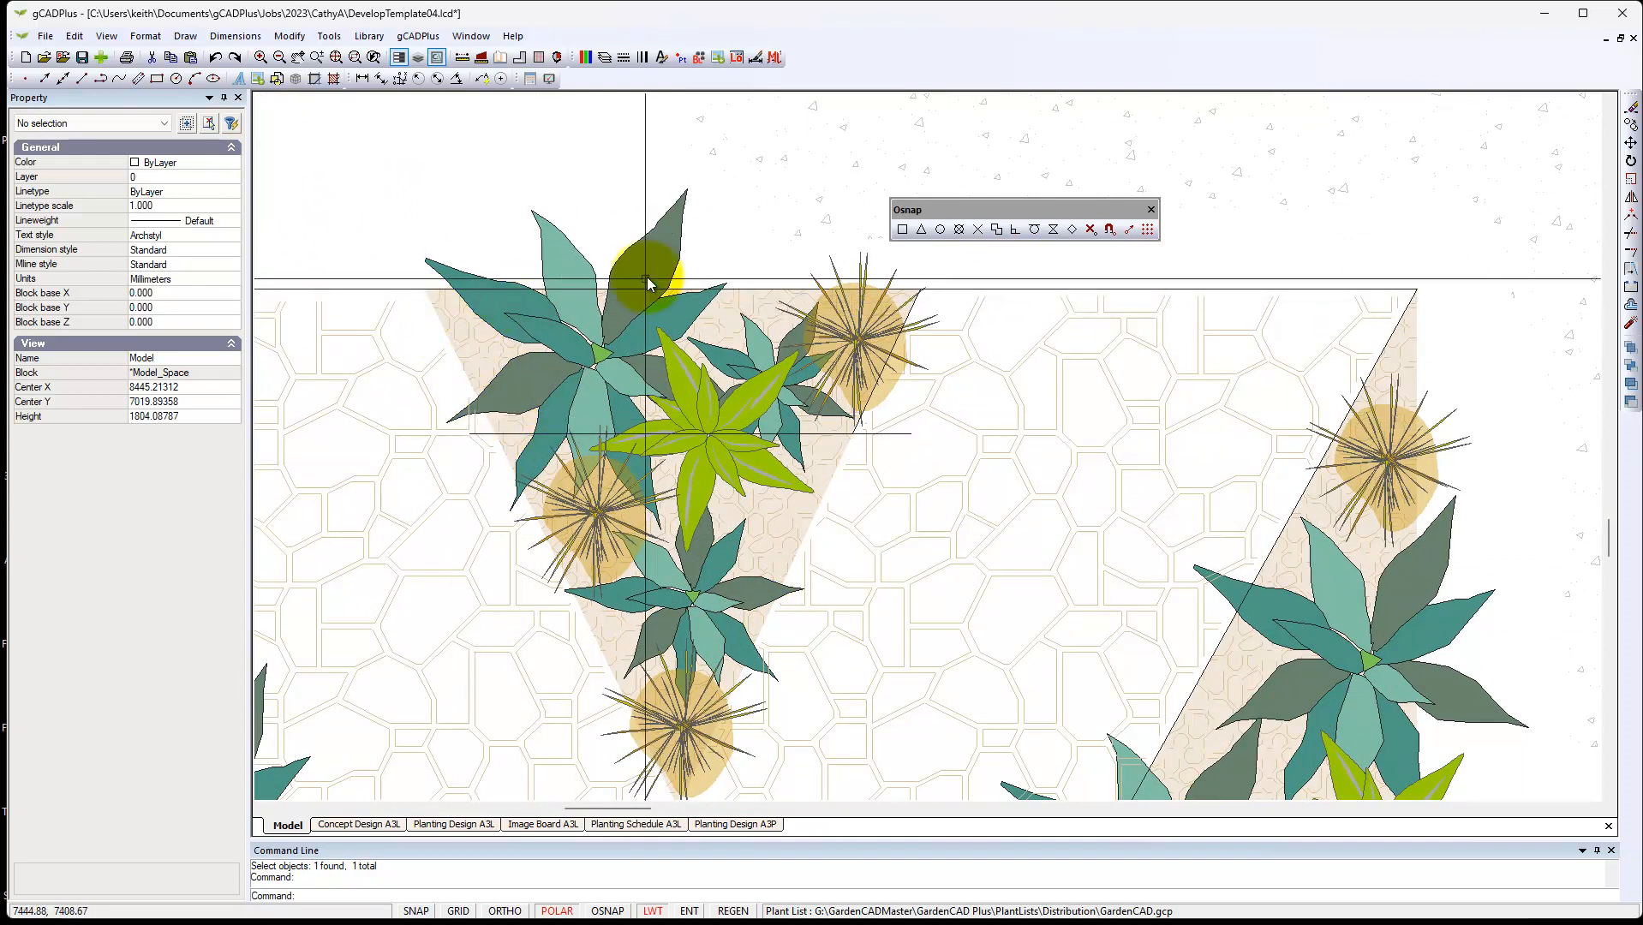
pyautogui.click(735, 288)
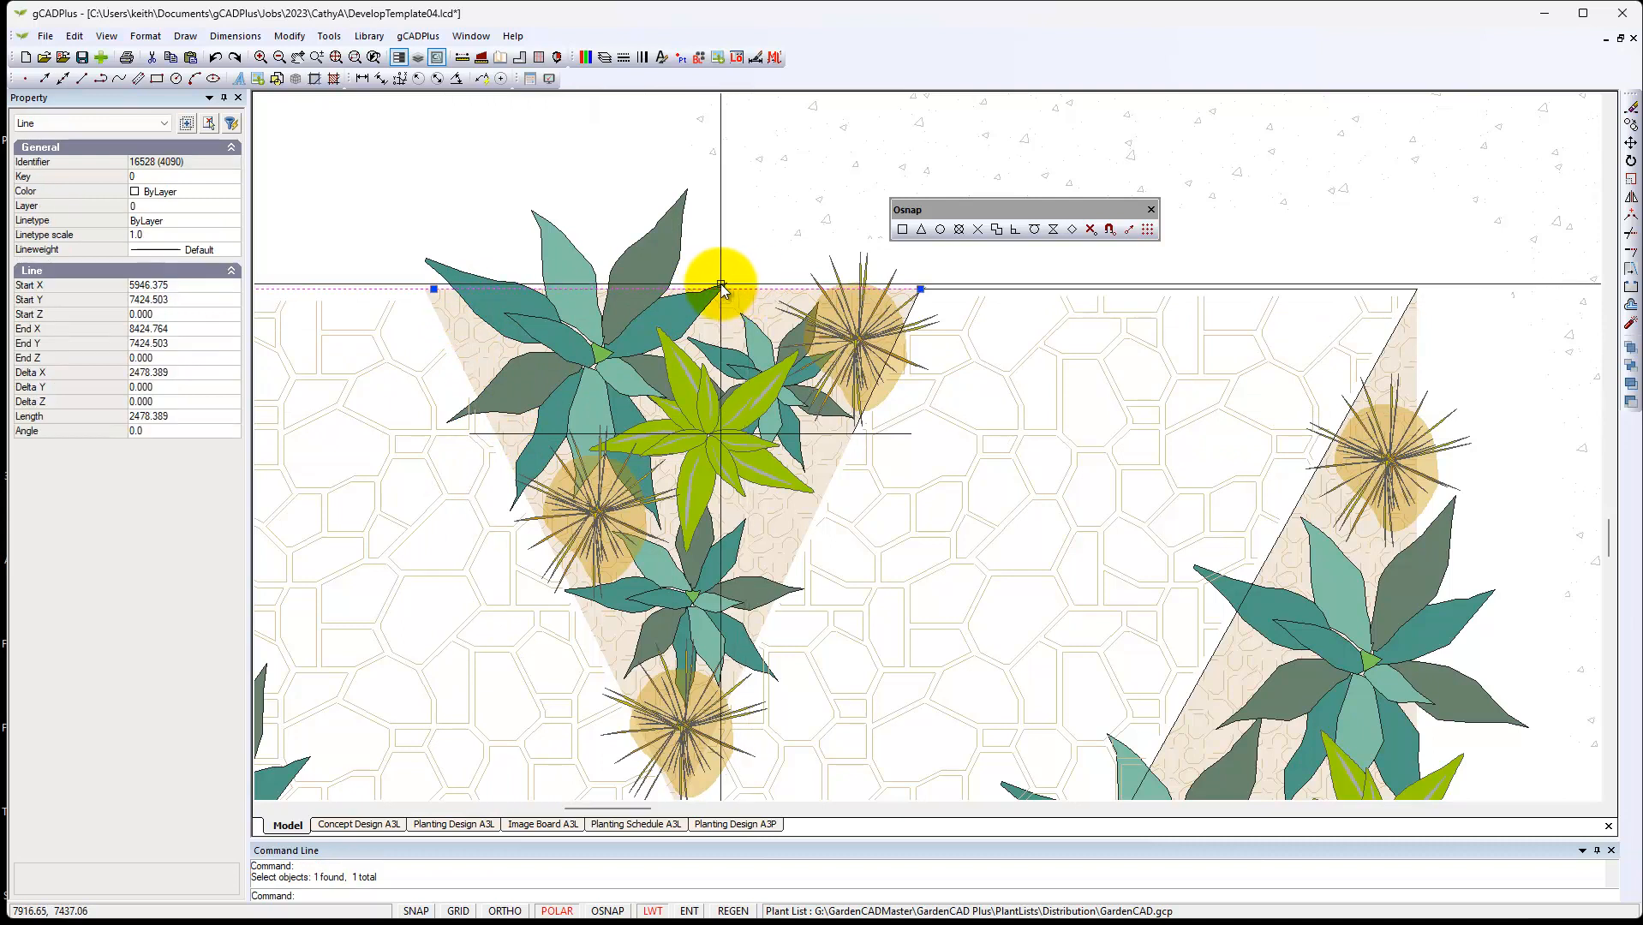
pyautogui.press('Escape')
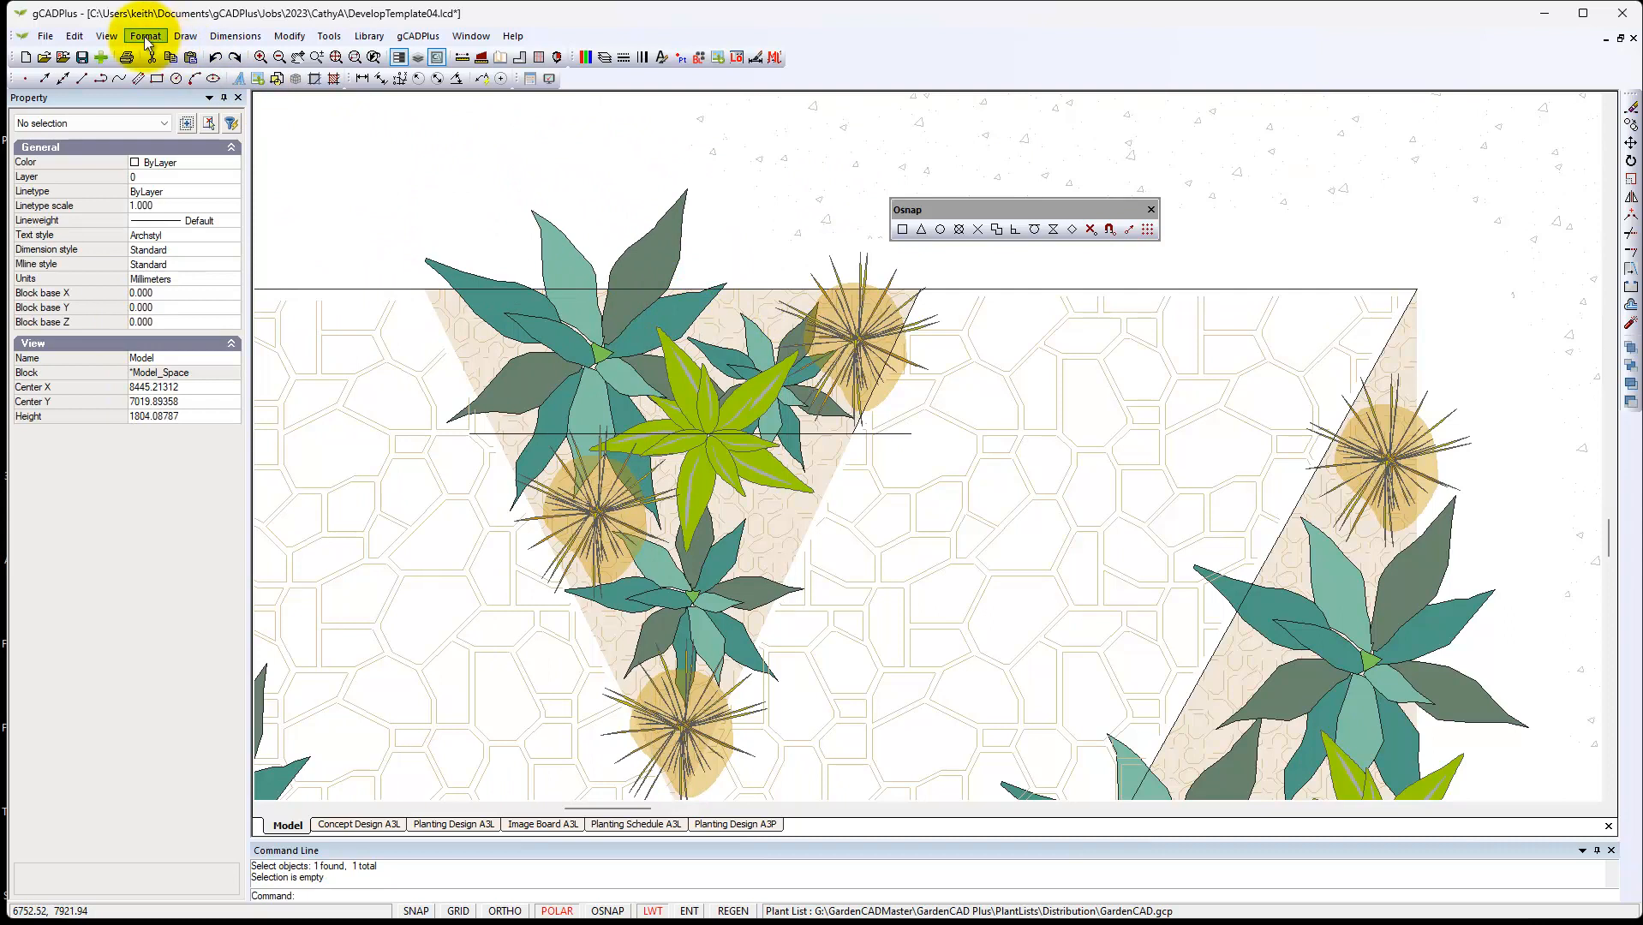
# Start a polyline along the bed's upper edge and continue it down the right side to the end point at the short horizontal line
pyautogui.click(187, 36)
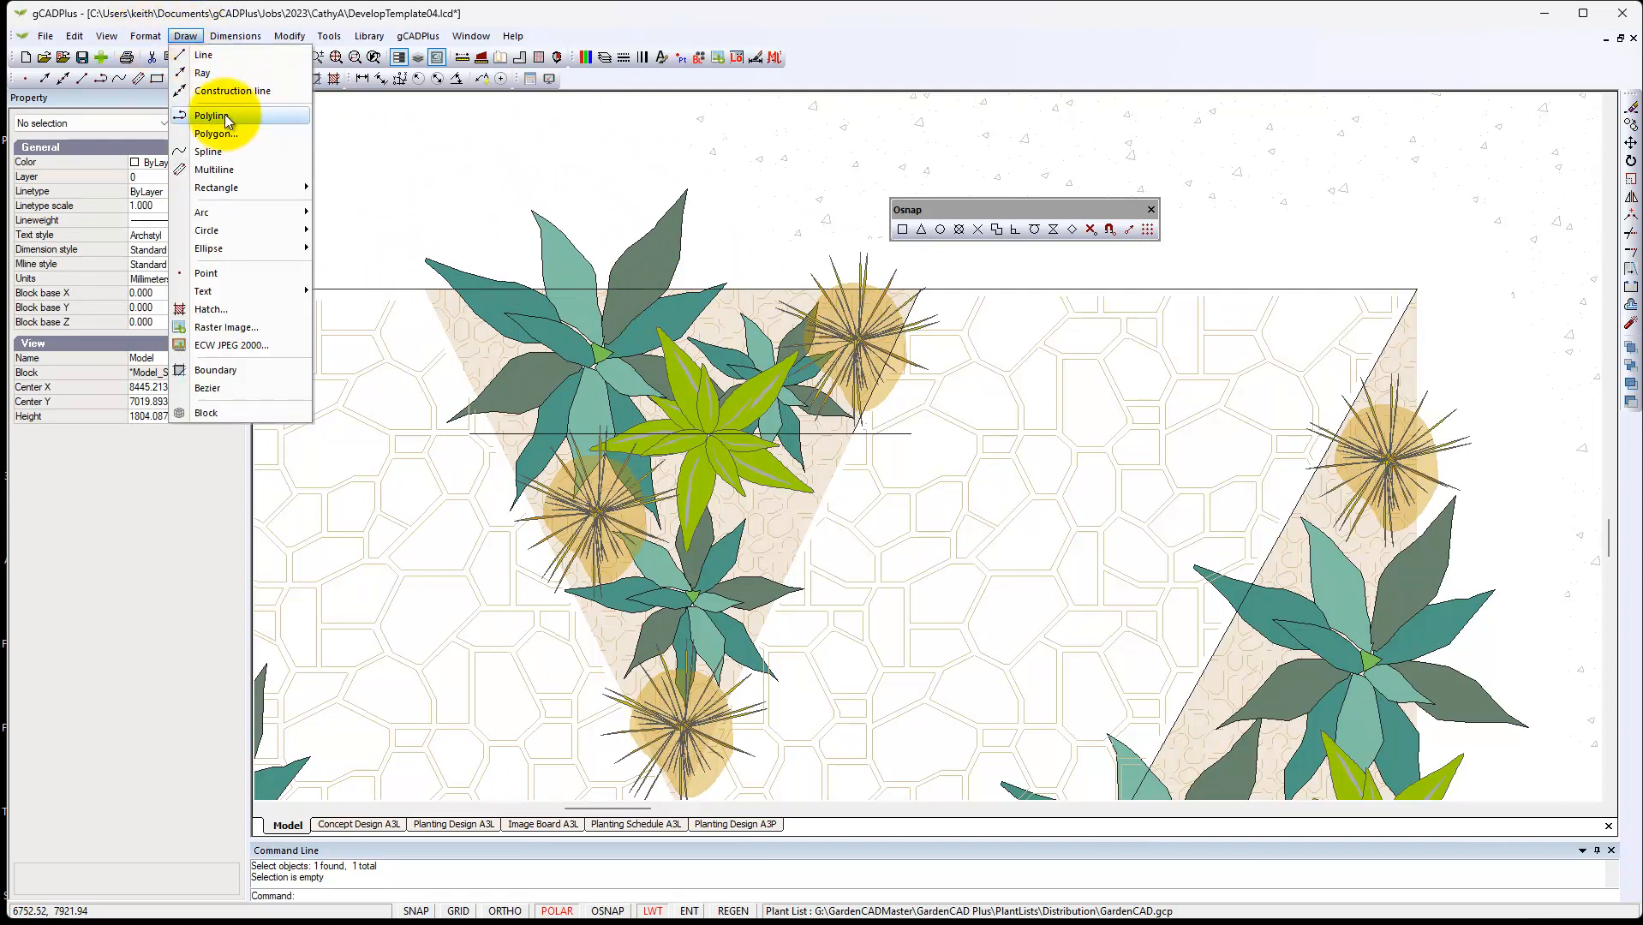
pyautogui.click(211, 116)
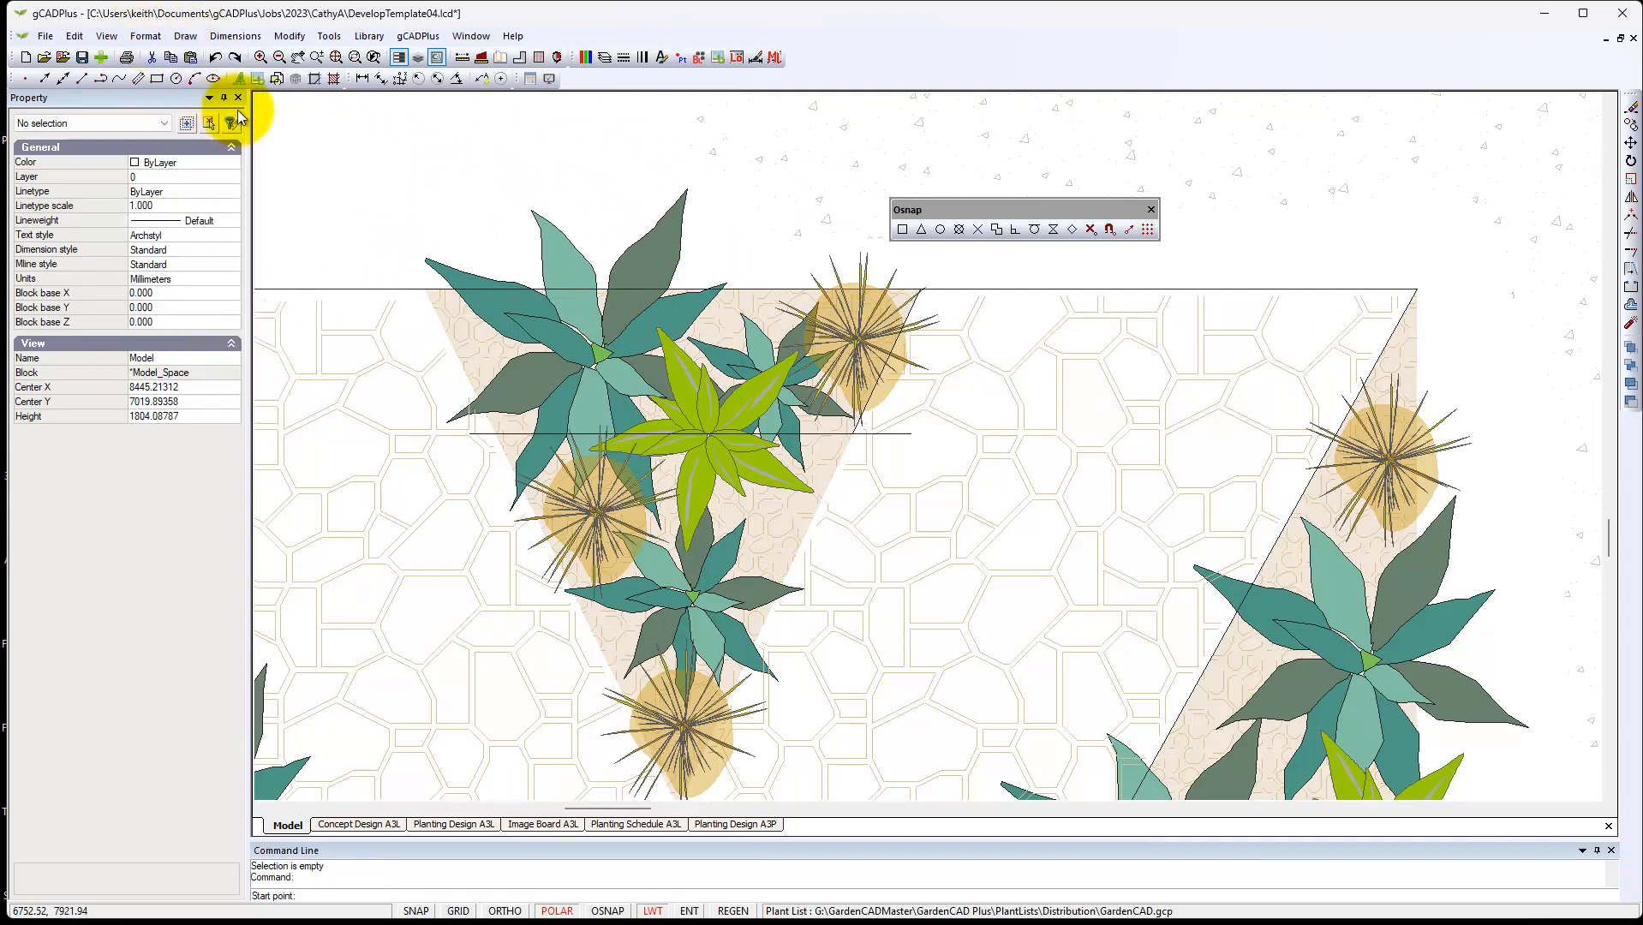
pyautogui.click(425, 289)
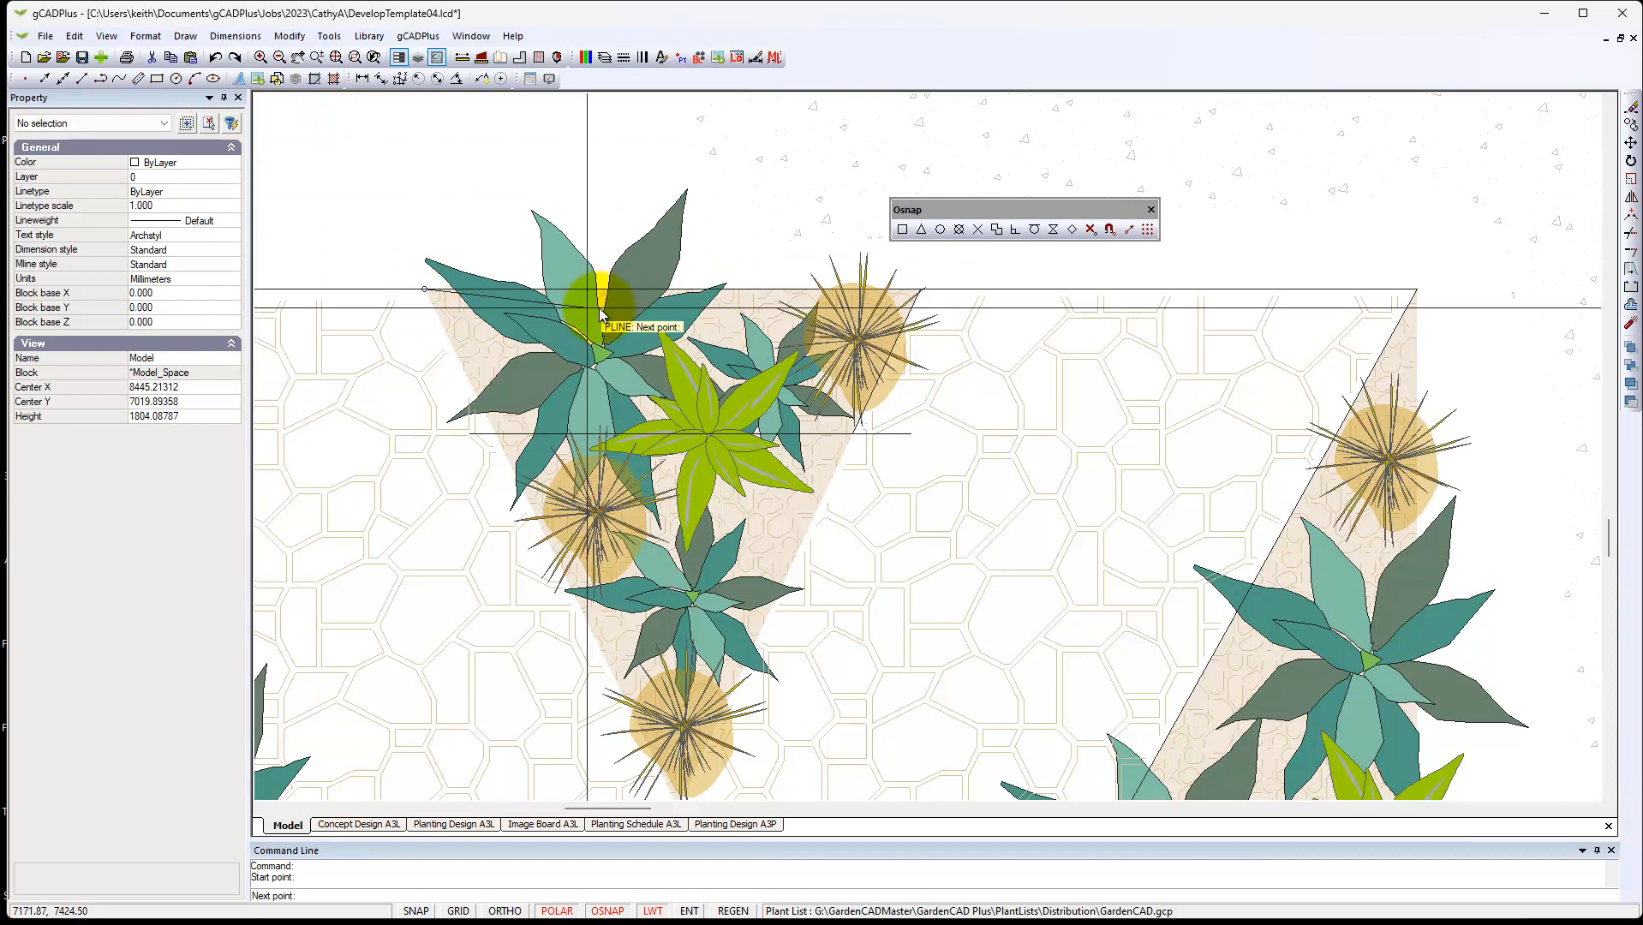
pyautogui.click(903, 229)
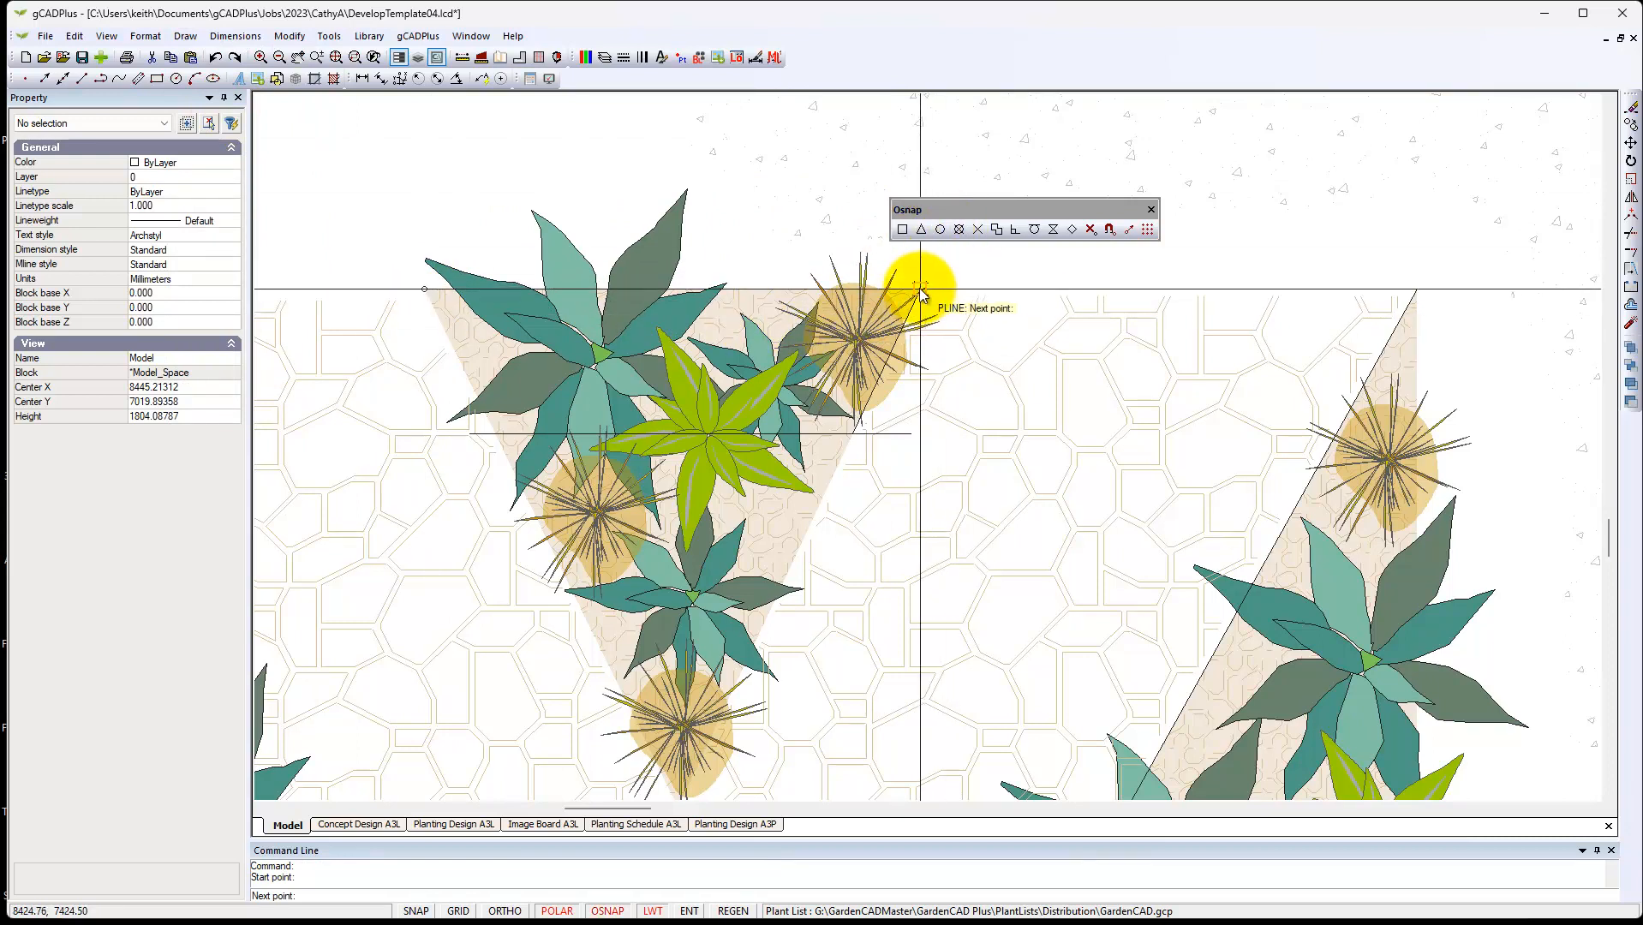
pyautogui.click(922, 289)
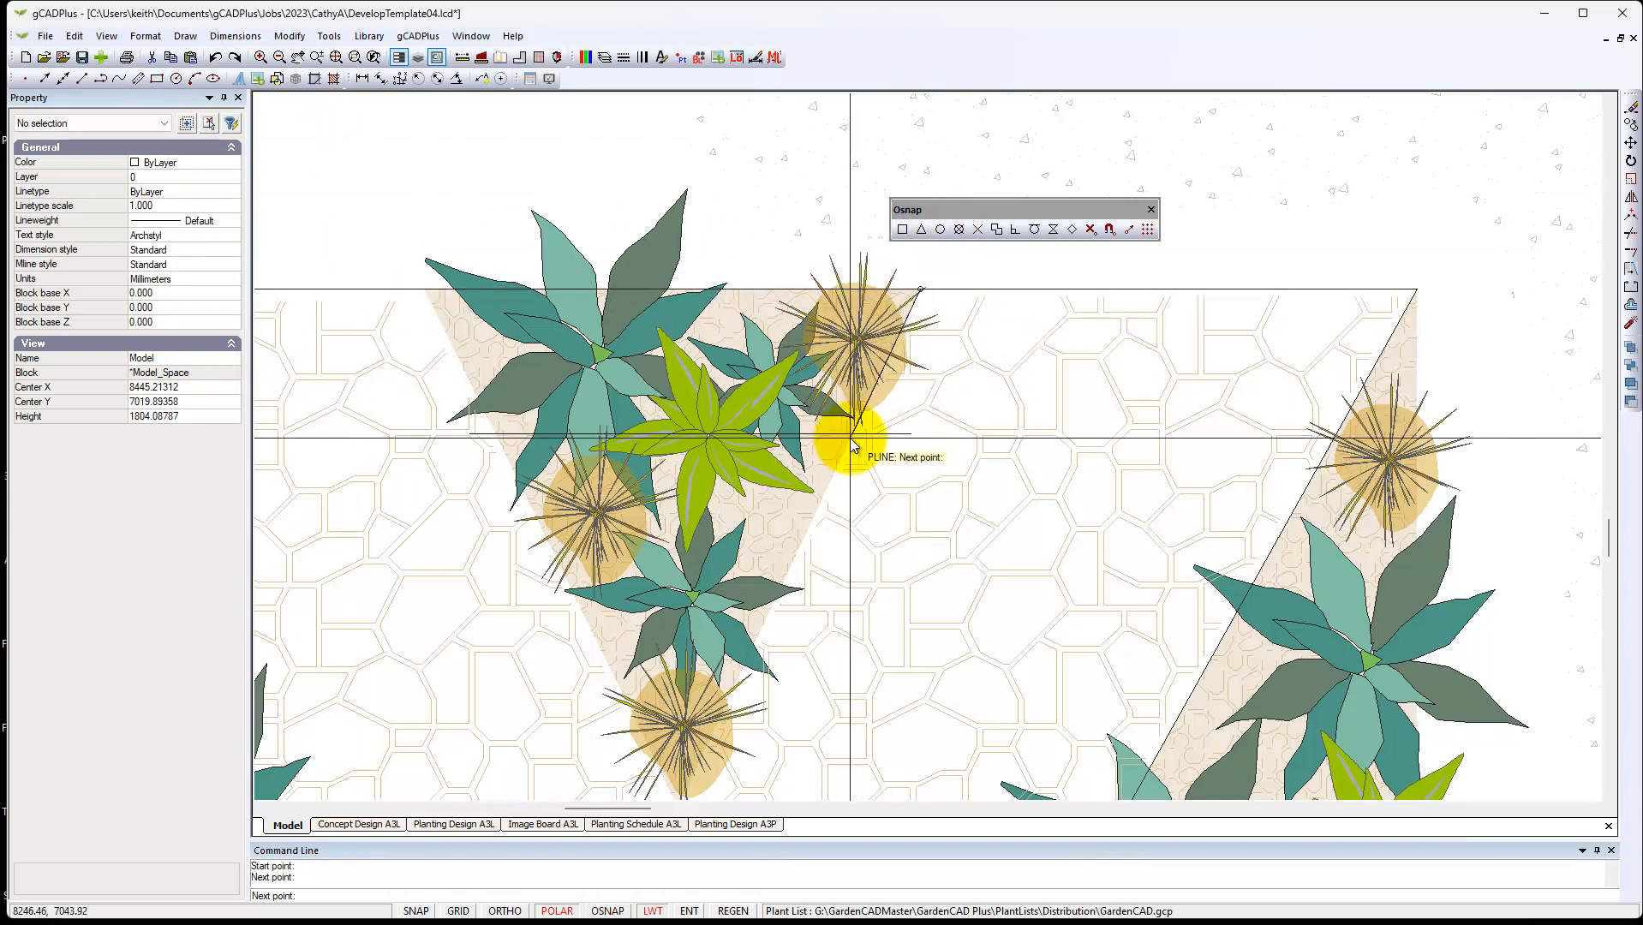
pyautogui.scroll(4, 860, 441)
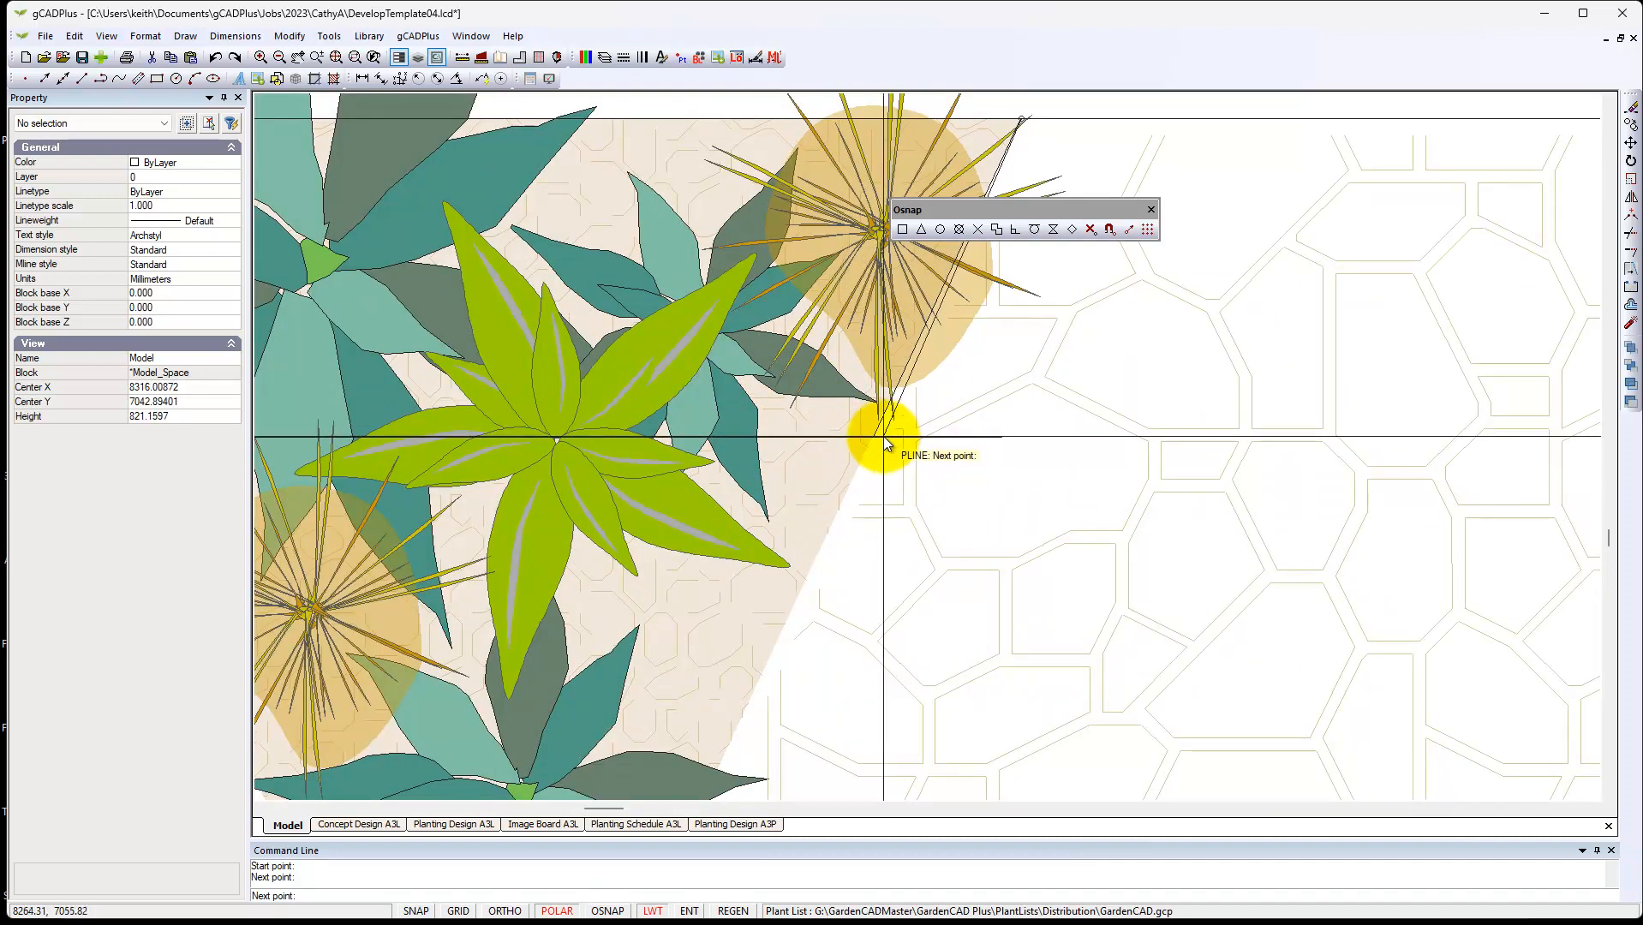
pyautogui.click(901, 231)
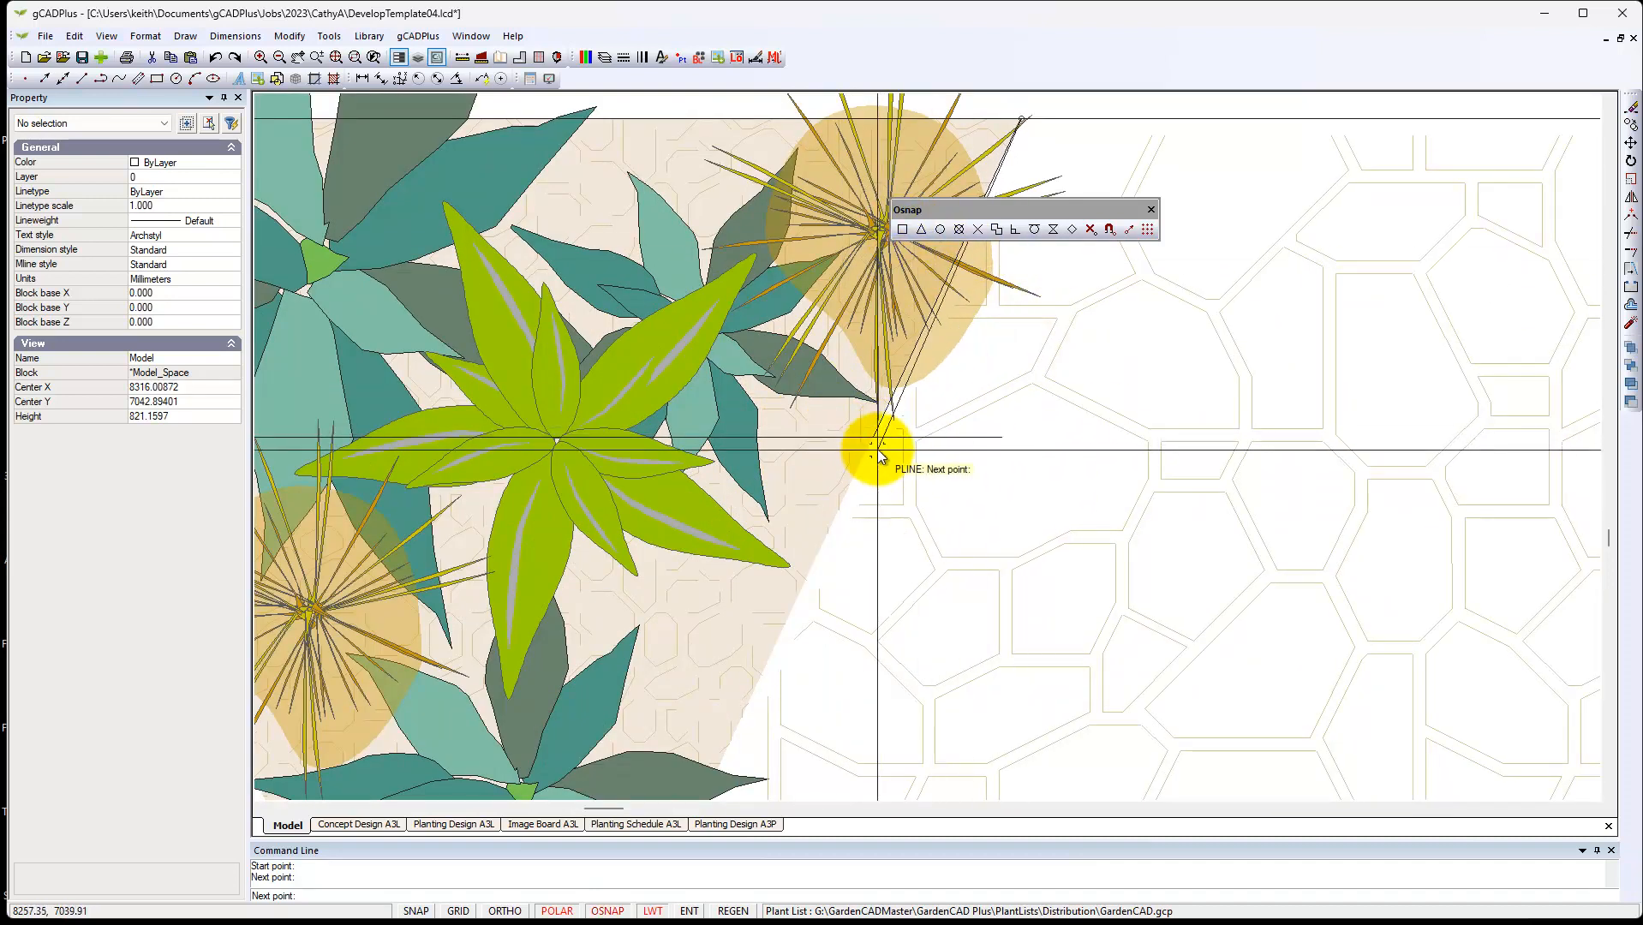
pyautogui.click(871, 441)
pyautogui.scroll(-3, 1043, 471)
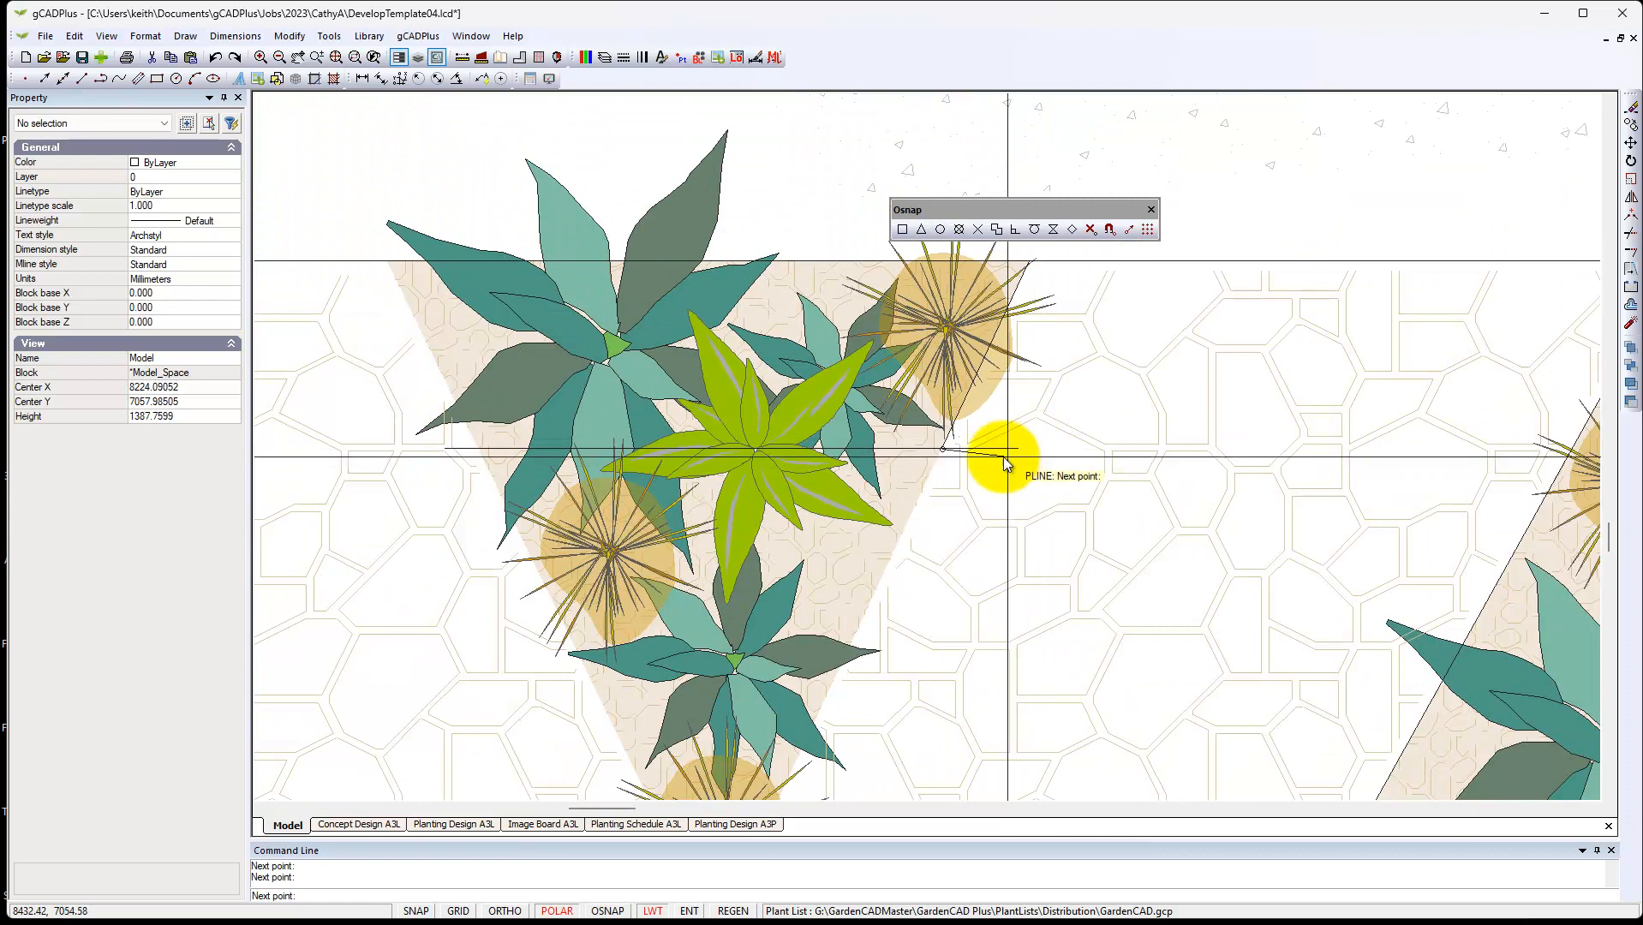
# Extend the polyline to the intersection of the short horizontal line with the bed's left side, and finish it as a closed outline
pyautogui.scroll(3, 478, 467)
pyautogui.scroll(2, 480, 467)
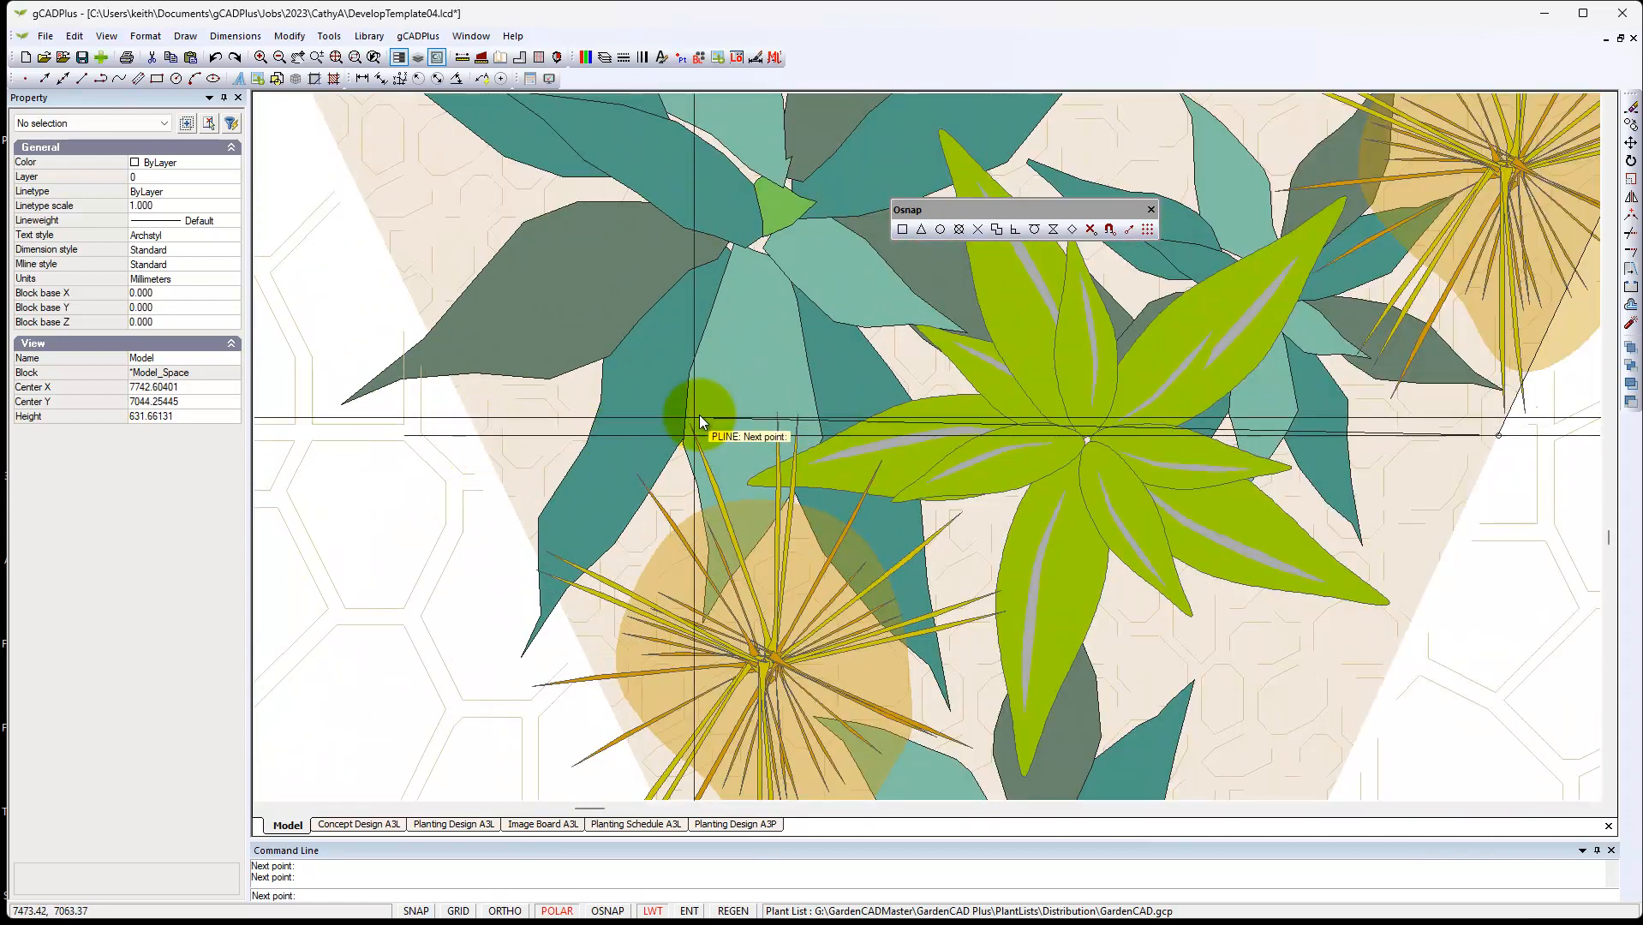
pyautogui.click(977, 230)
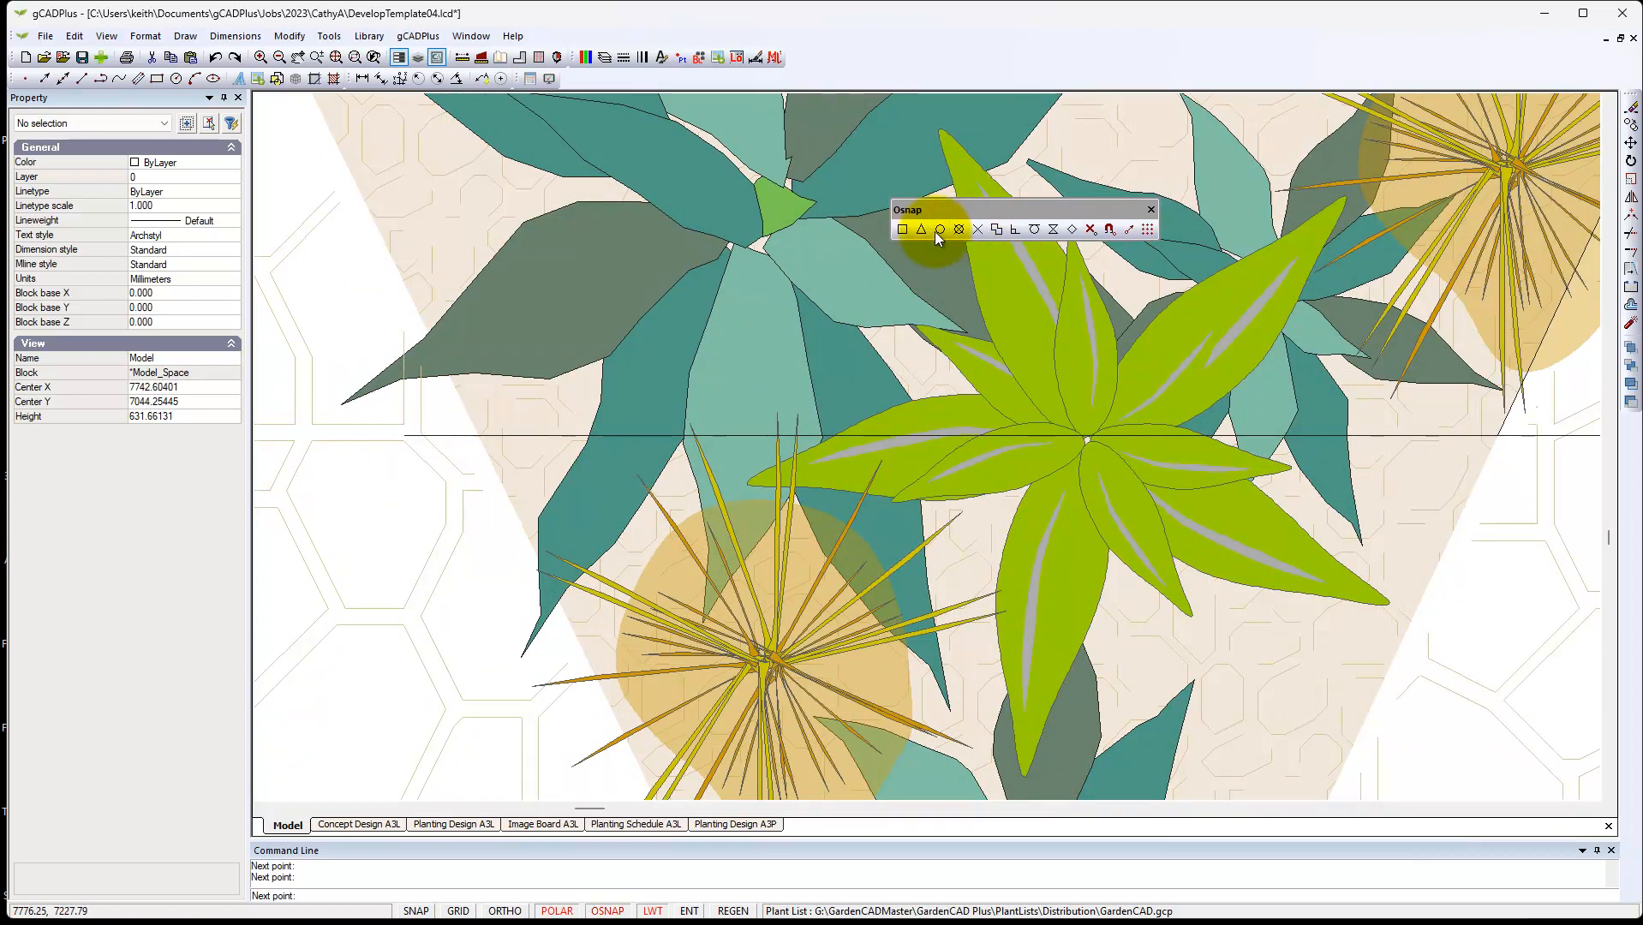
pyautogui.click(479, 434)
pyautogui.scroll(-2, 490, 476)
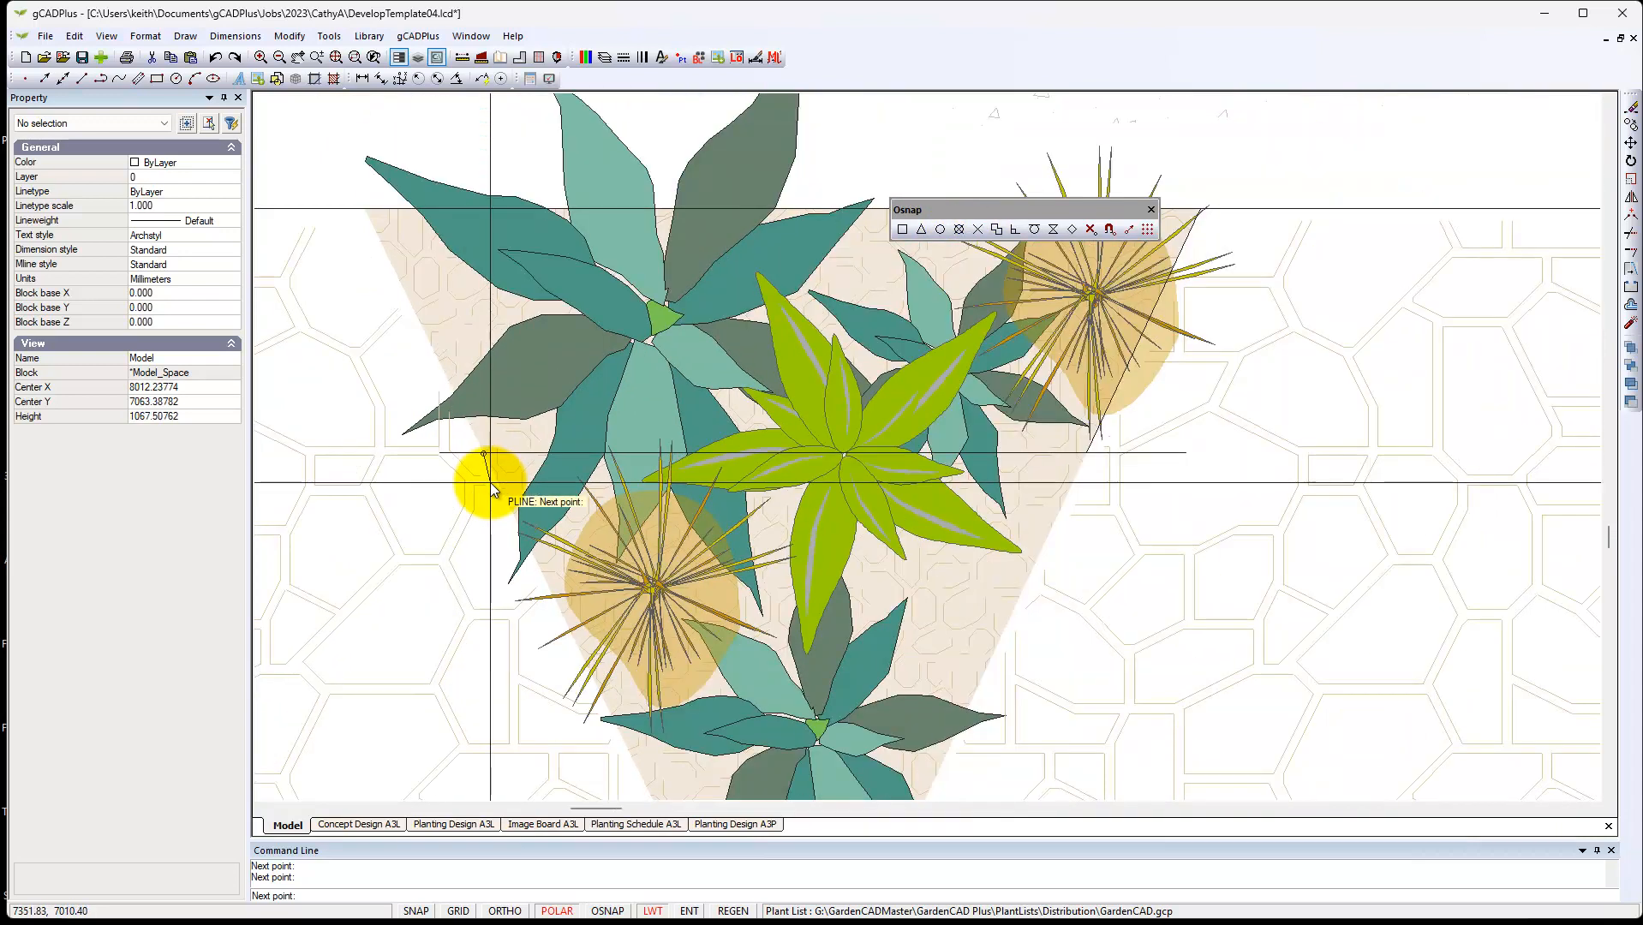
pyautogui.rightClick(454, 335)
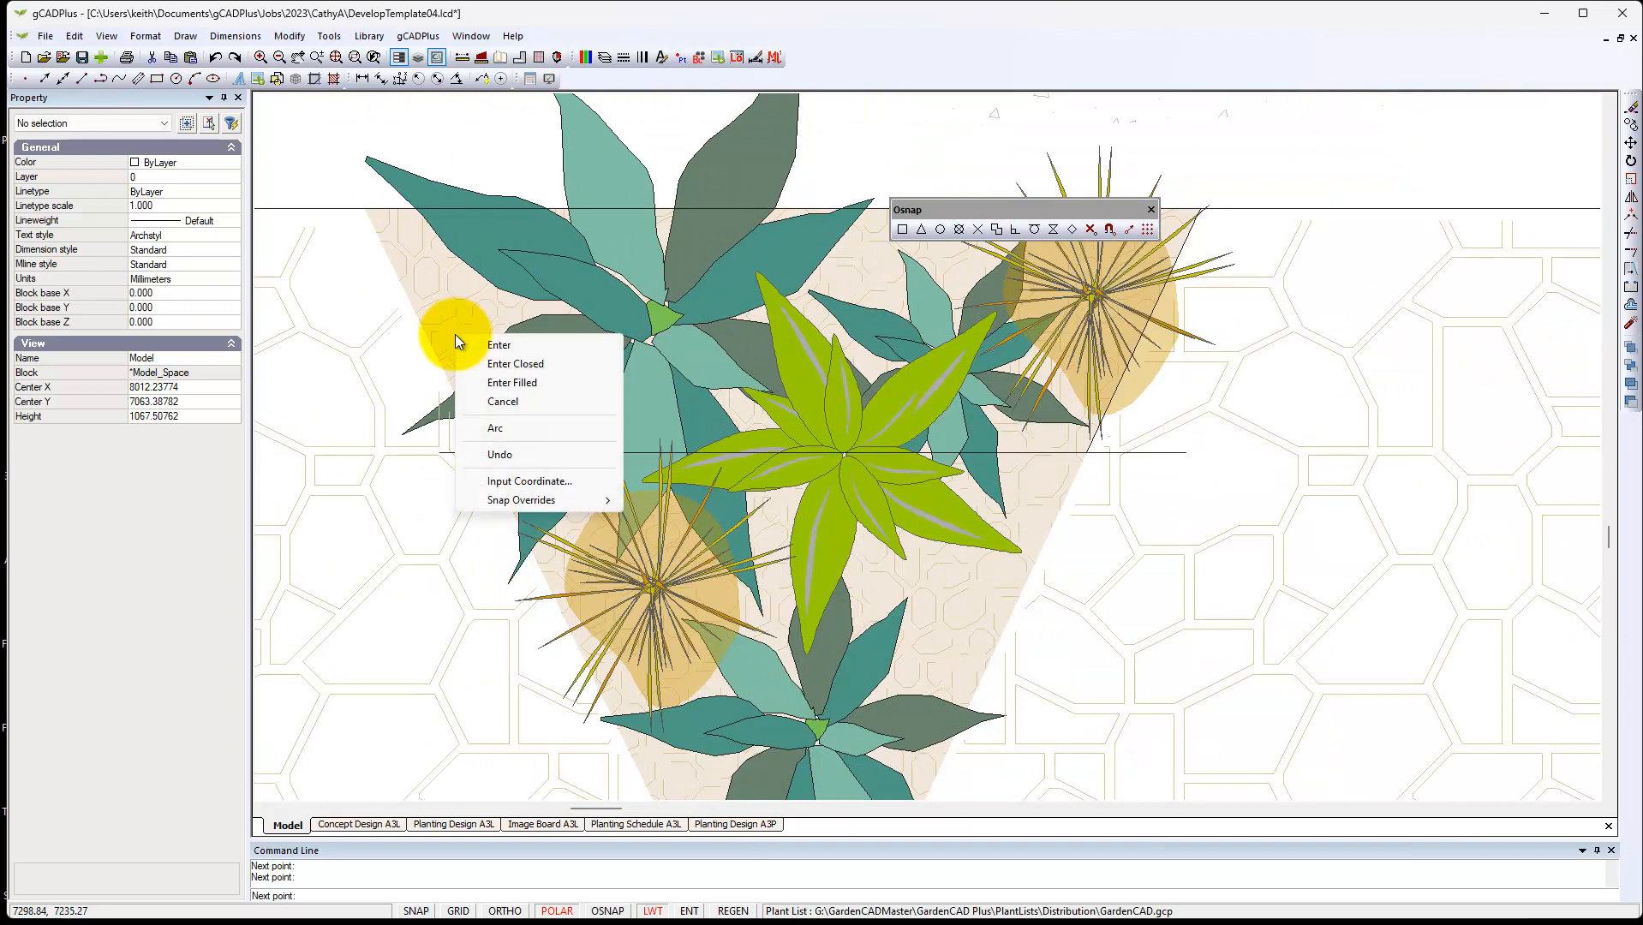
pyautogui.click(515, 364)
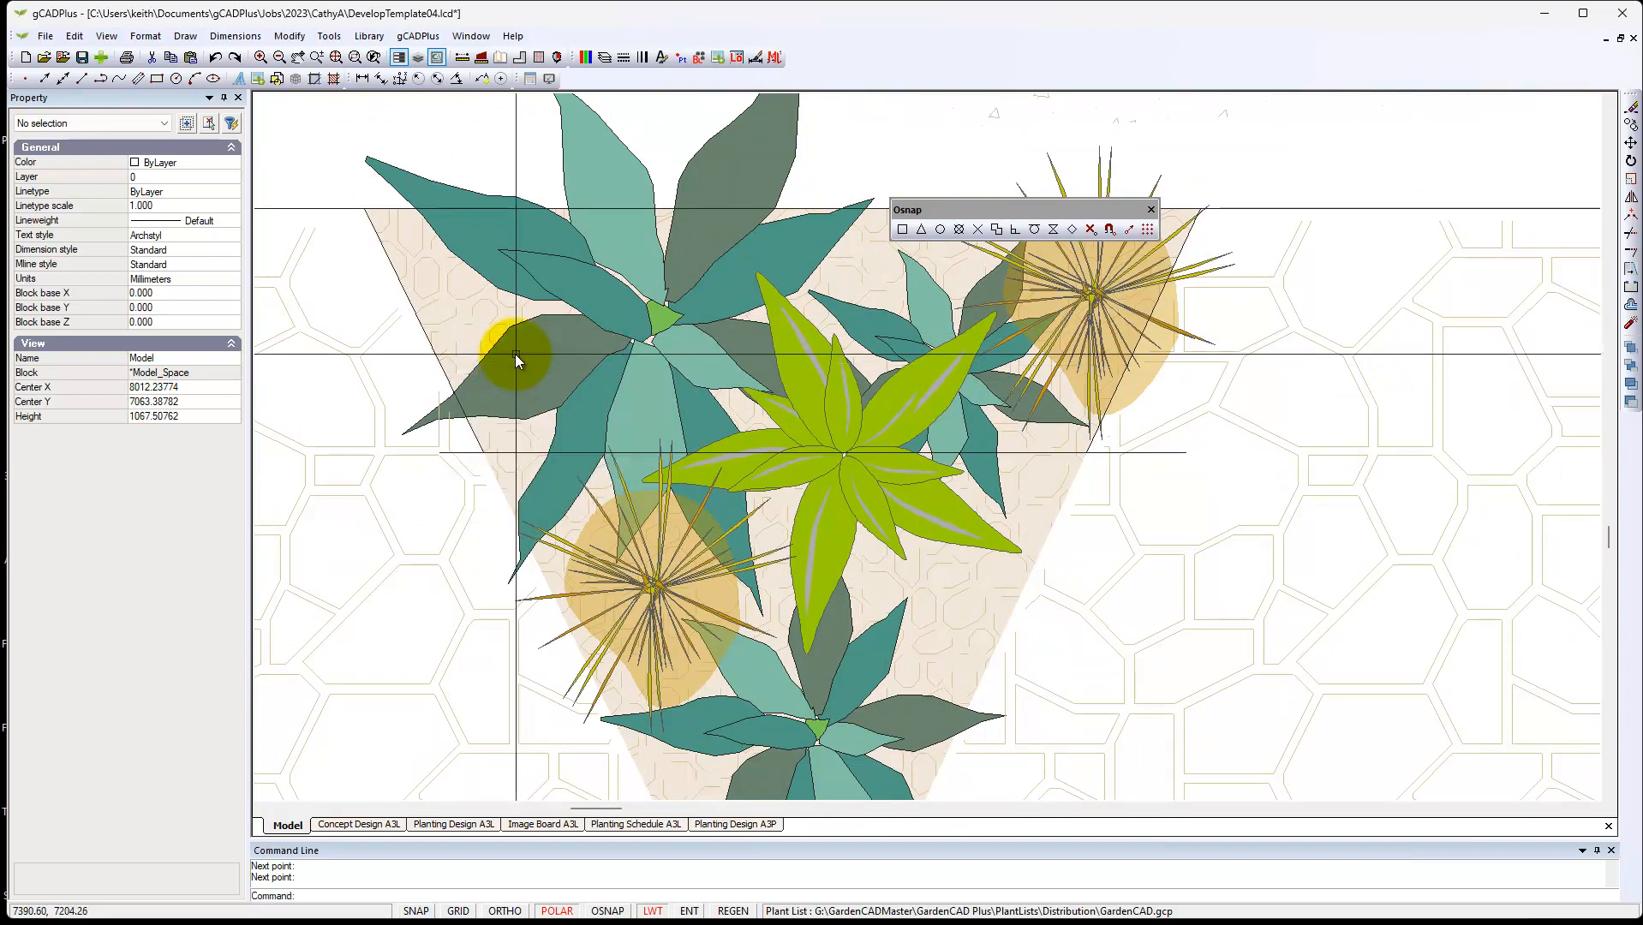
# Delete the two short horizontal lines that served as the cutting edge across the planting bed
pyautogui.click(1162, 454)
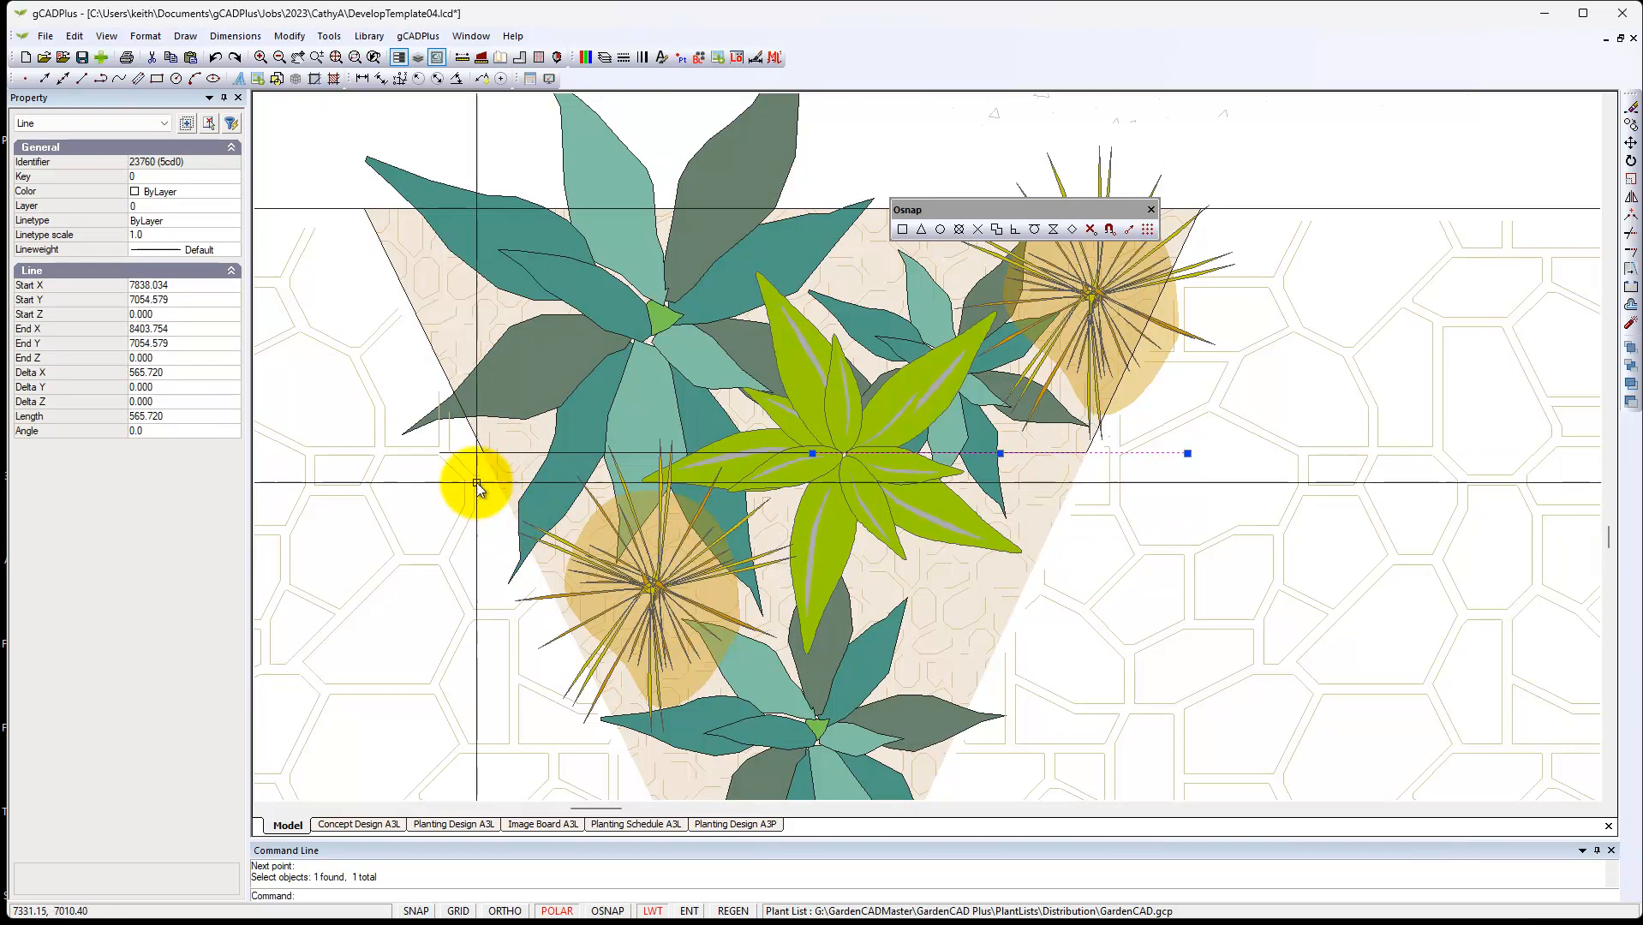
pyautogui.click(527, 462)
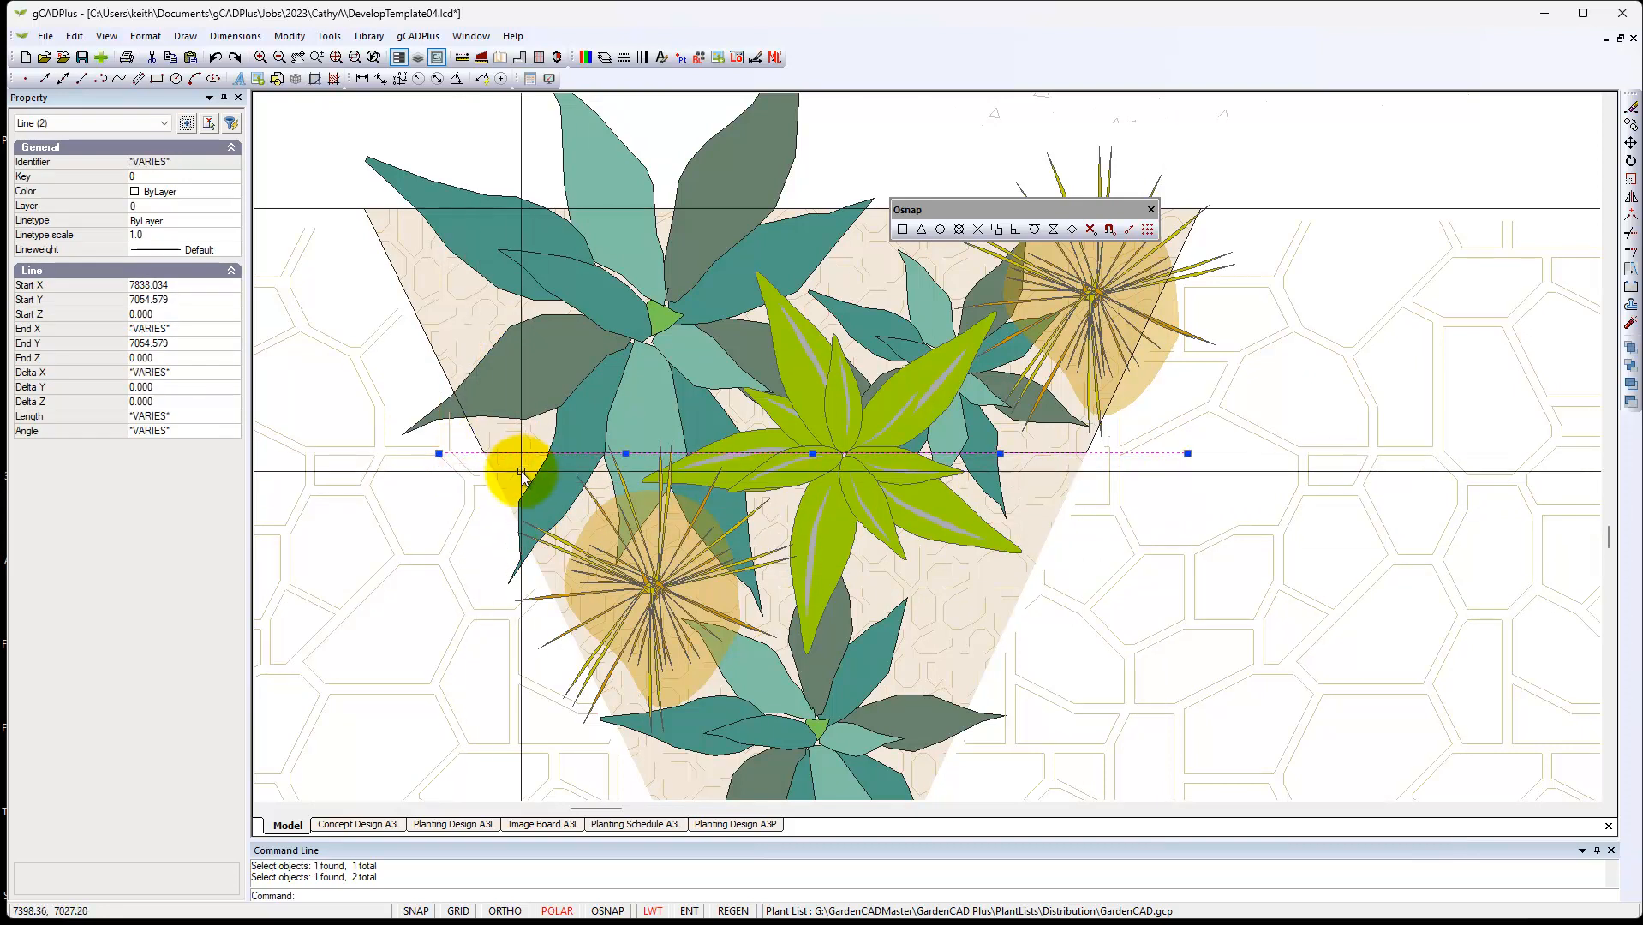
pyautogui.press('Delete')
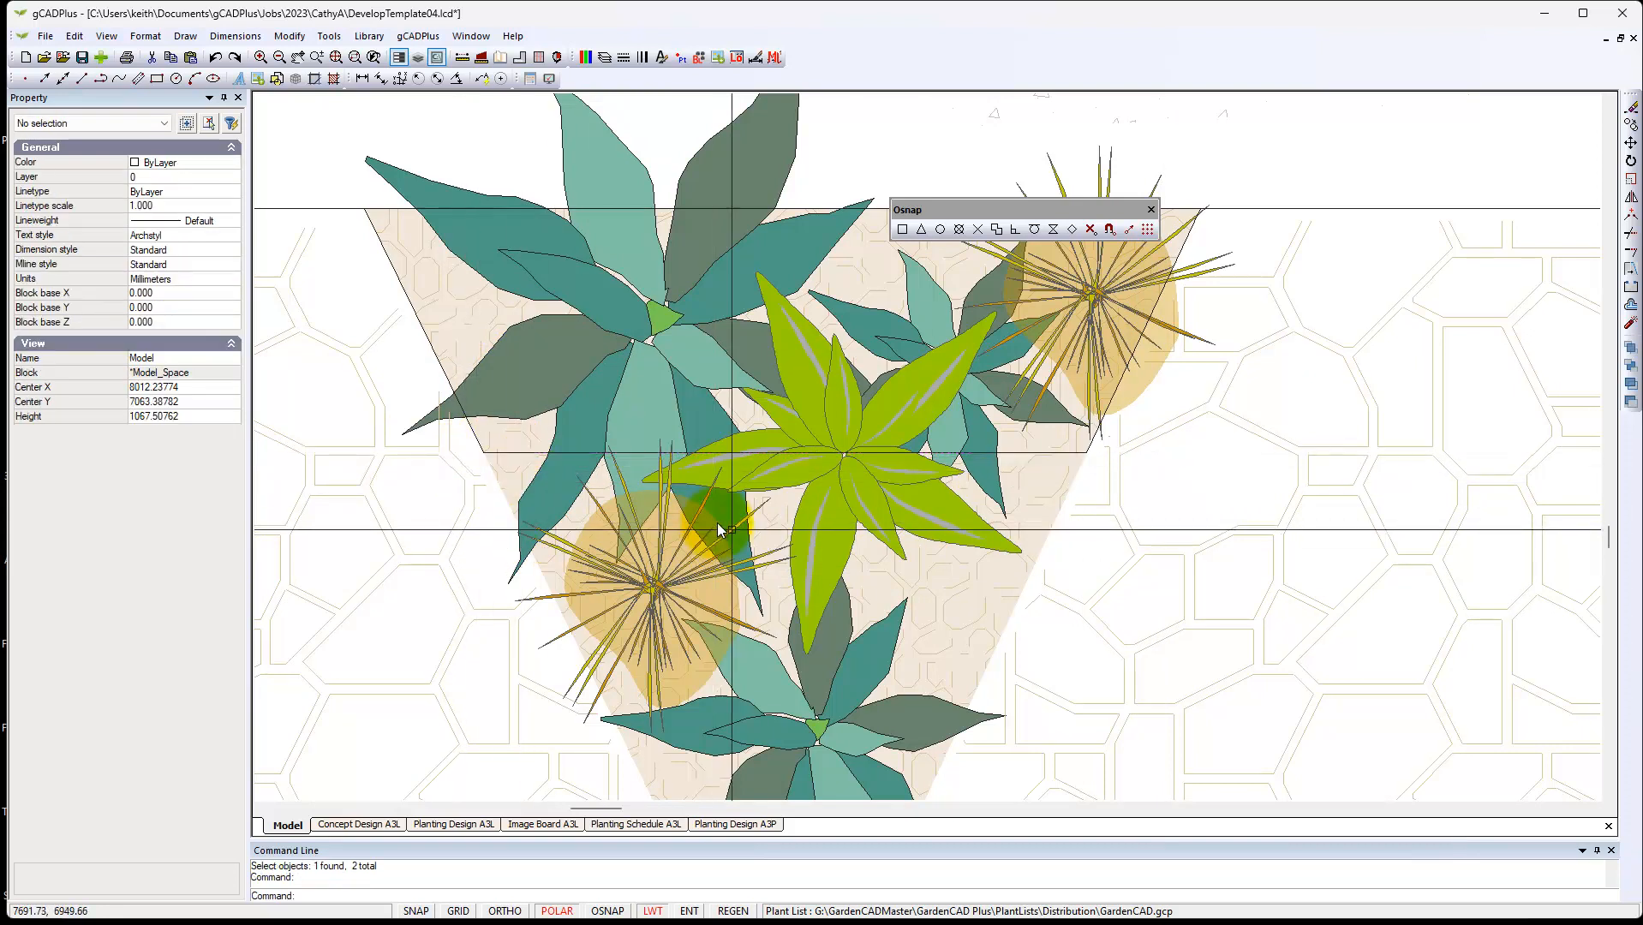
# Delete the bright green Agave attenuata, the nearby yellow sedge and the lower blue-green agave from the planting bed
pyautogui.moveTo(949, 621); pyautogui.dragTo(951, 611, button='middle')
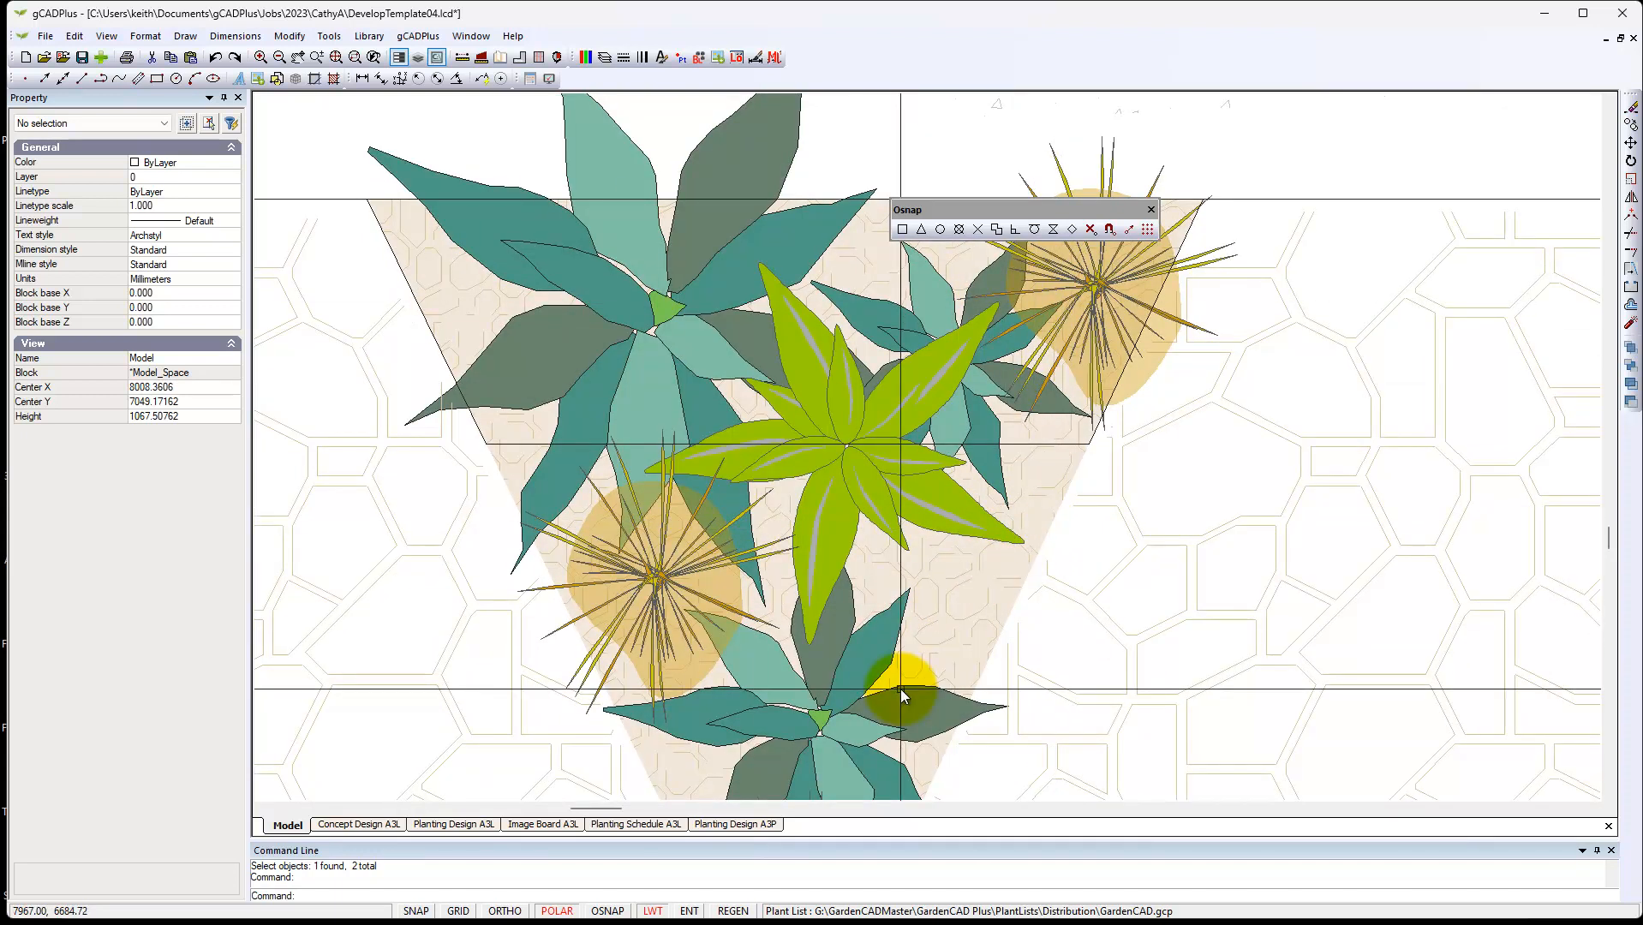
pyautogui.click(861, 506)
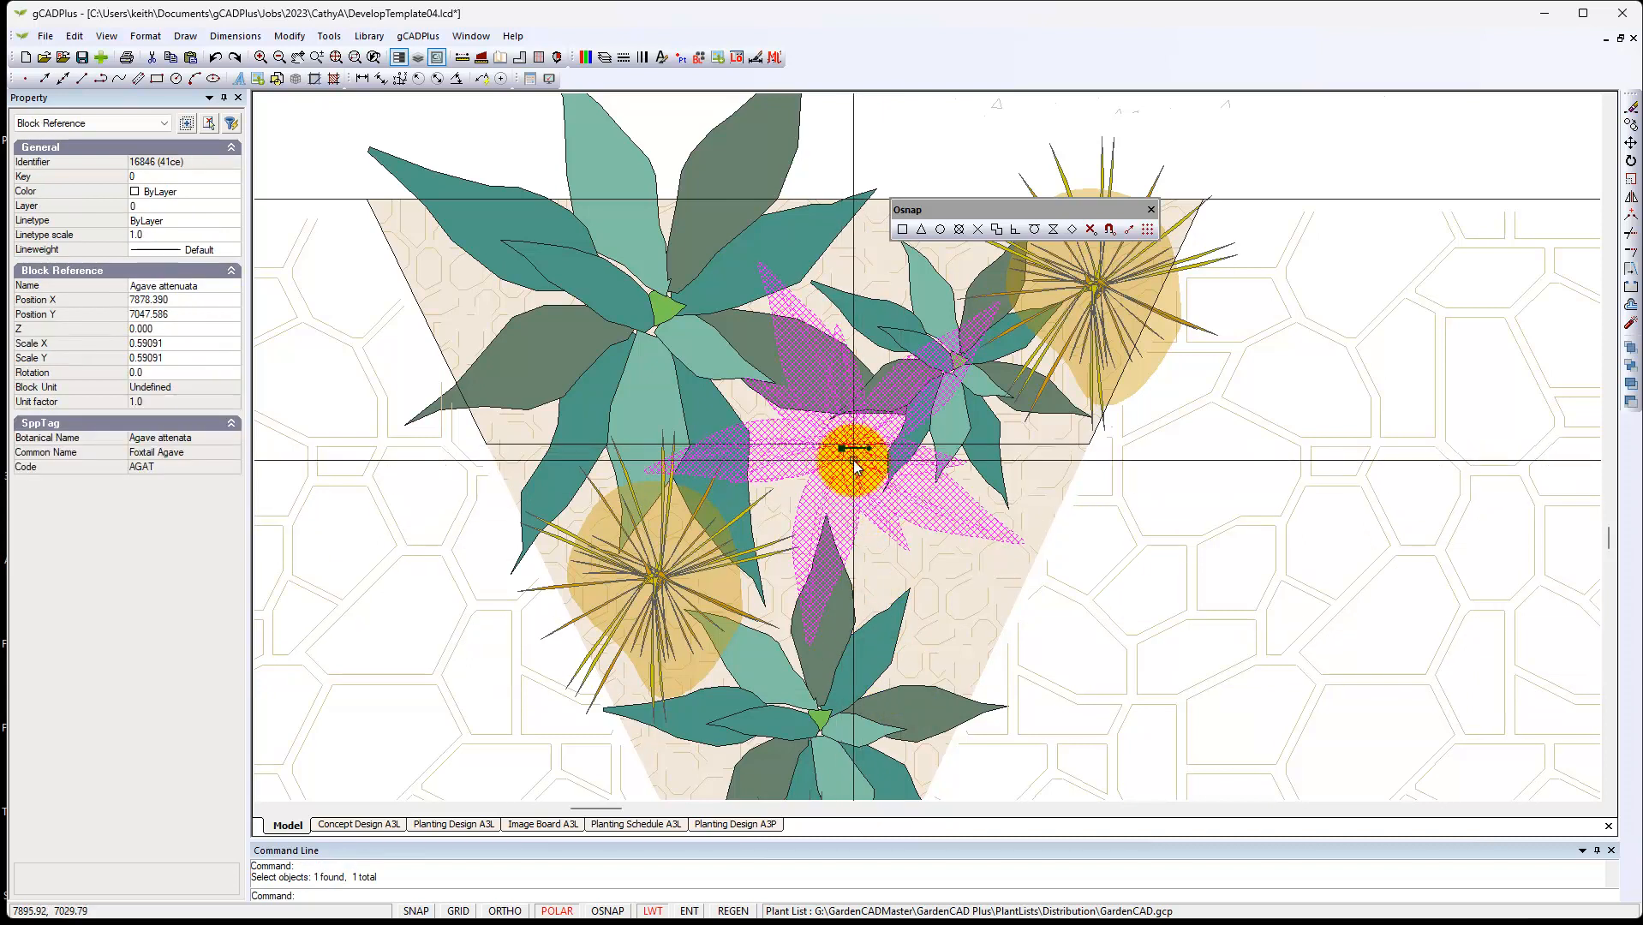
pyautogui.press('Delete')
pyautogui.click(677, 602)
pyautogui.press('Delete')
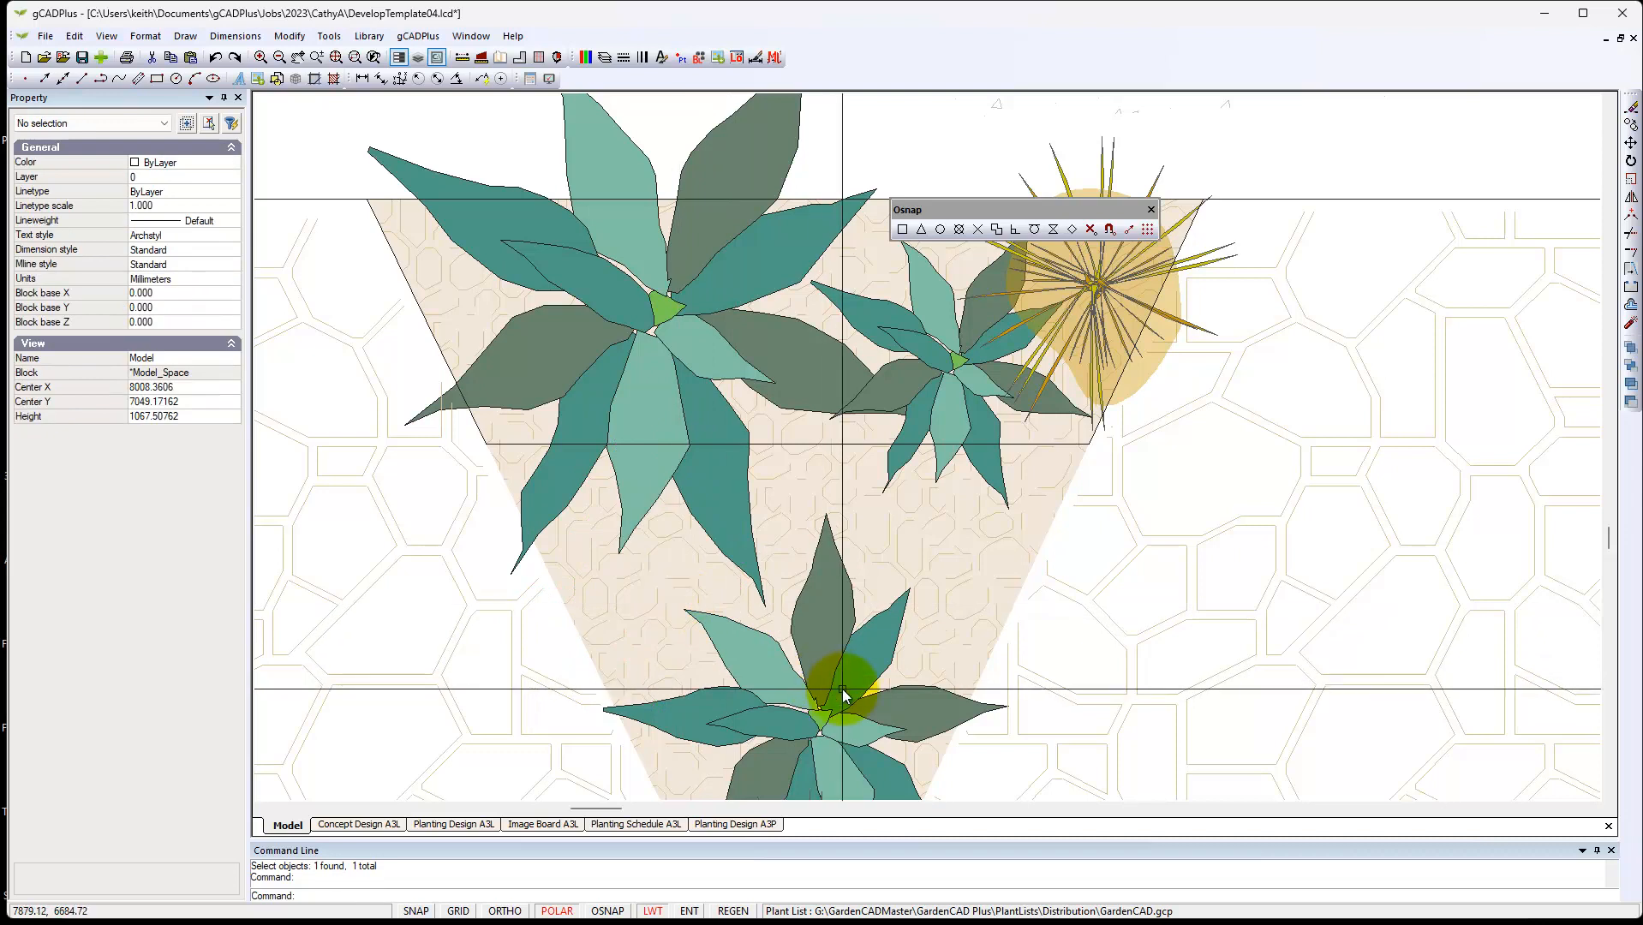
pyautogui.click(844, 694)
pyautogui.press('Delete')
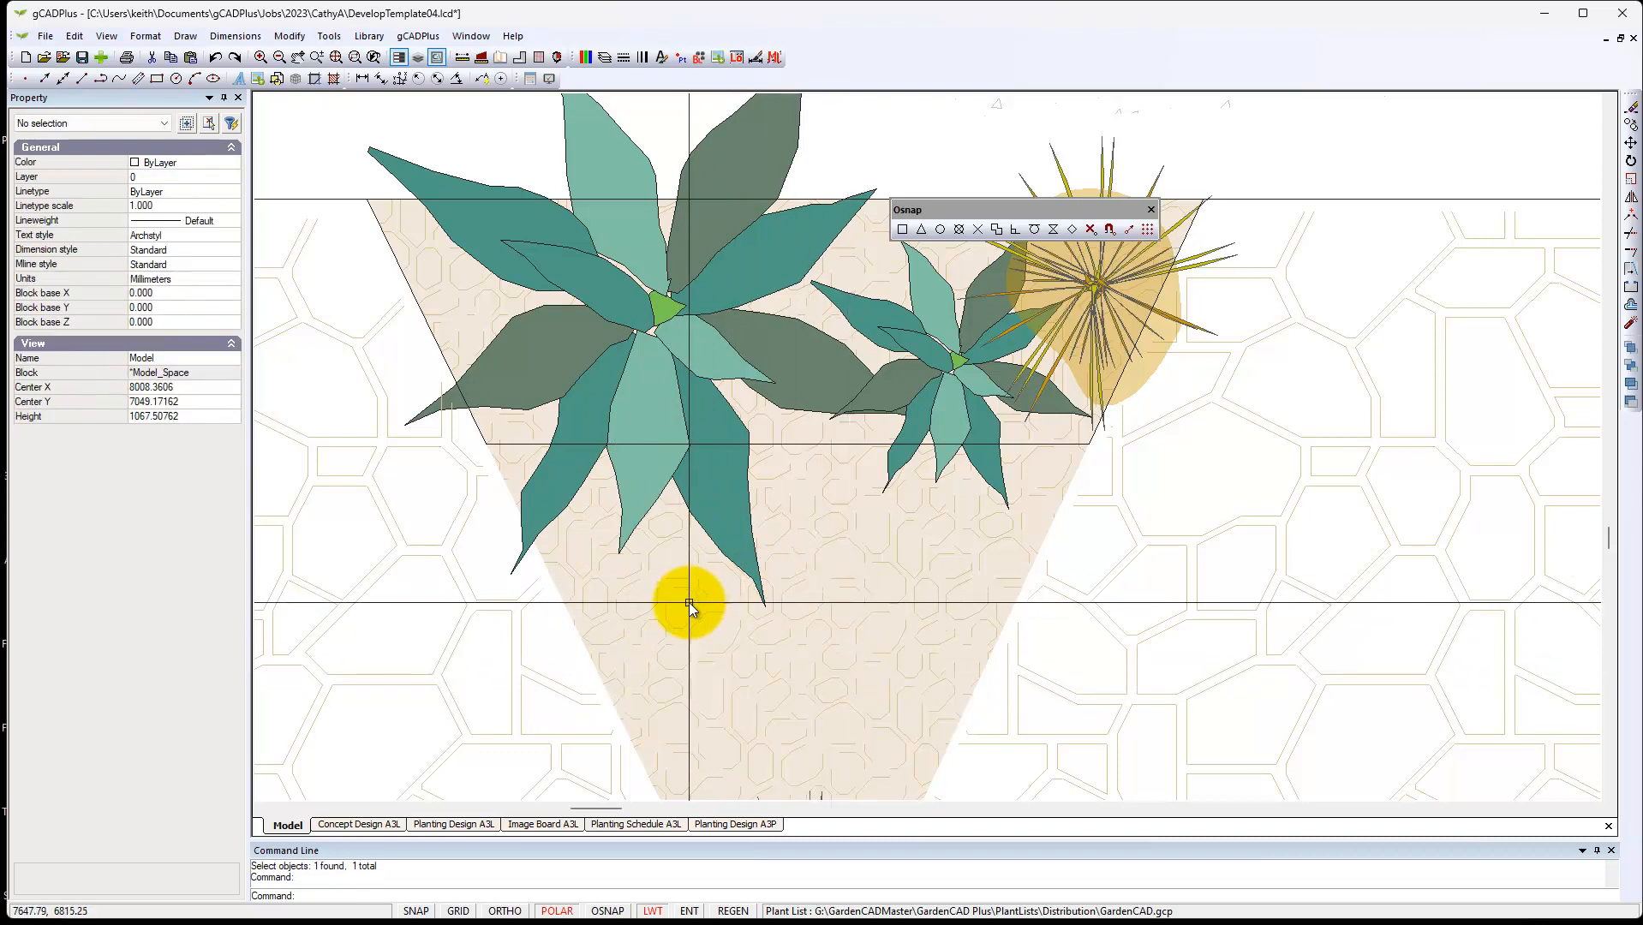
# Try to scale the large Agave attenuata nova about its centre, and remove that plant from the bed's upper-left corner
pyautogui.click(655, 394)
pyautogui.rightClick(654, 394)
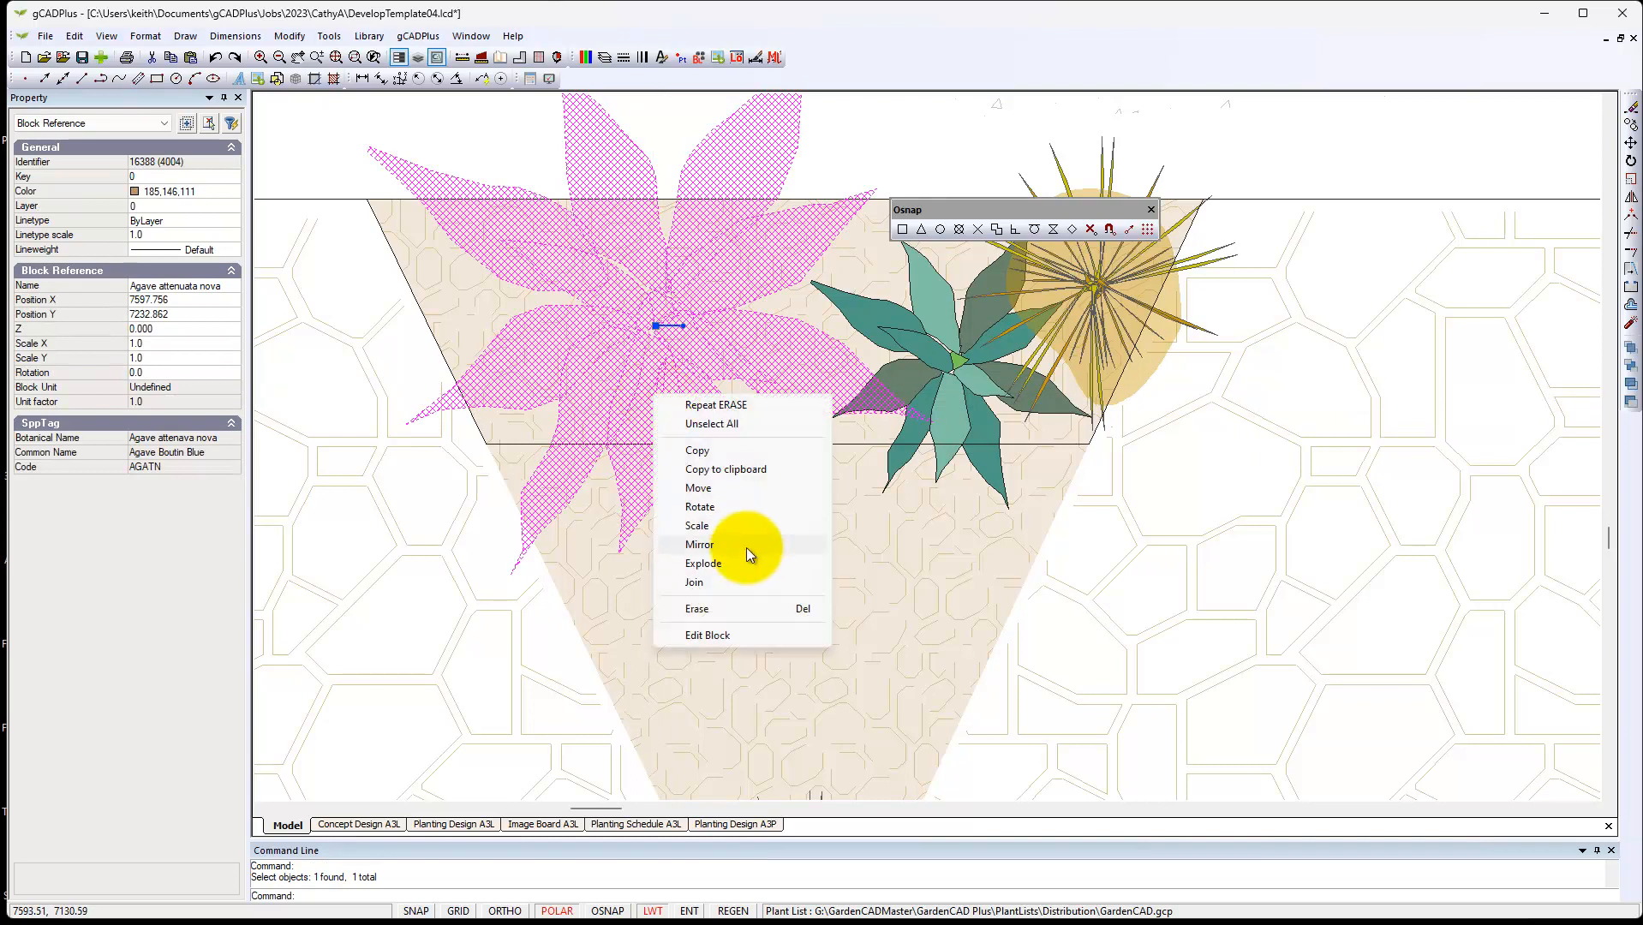
pyautogui.click(698, 526)
pyautogui.click(667, 348)
pyautogui.click(762, 587)
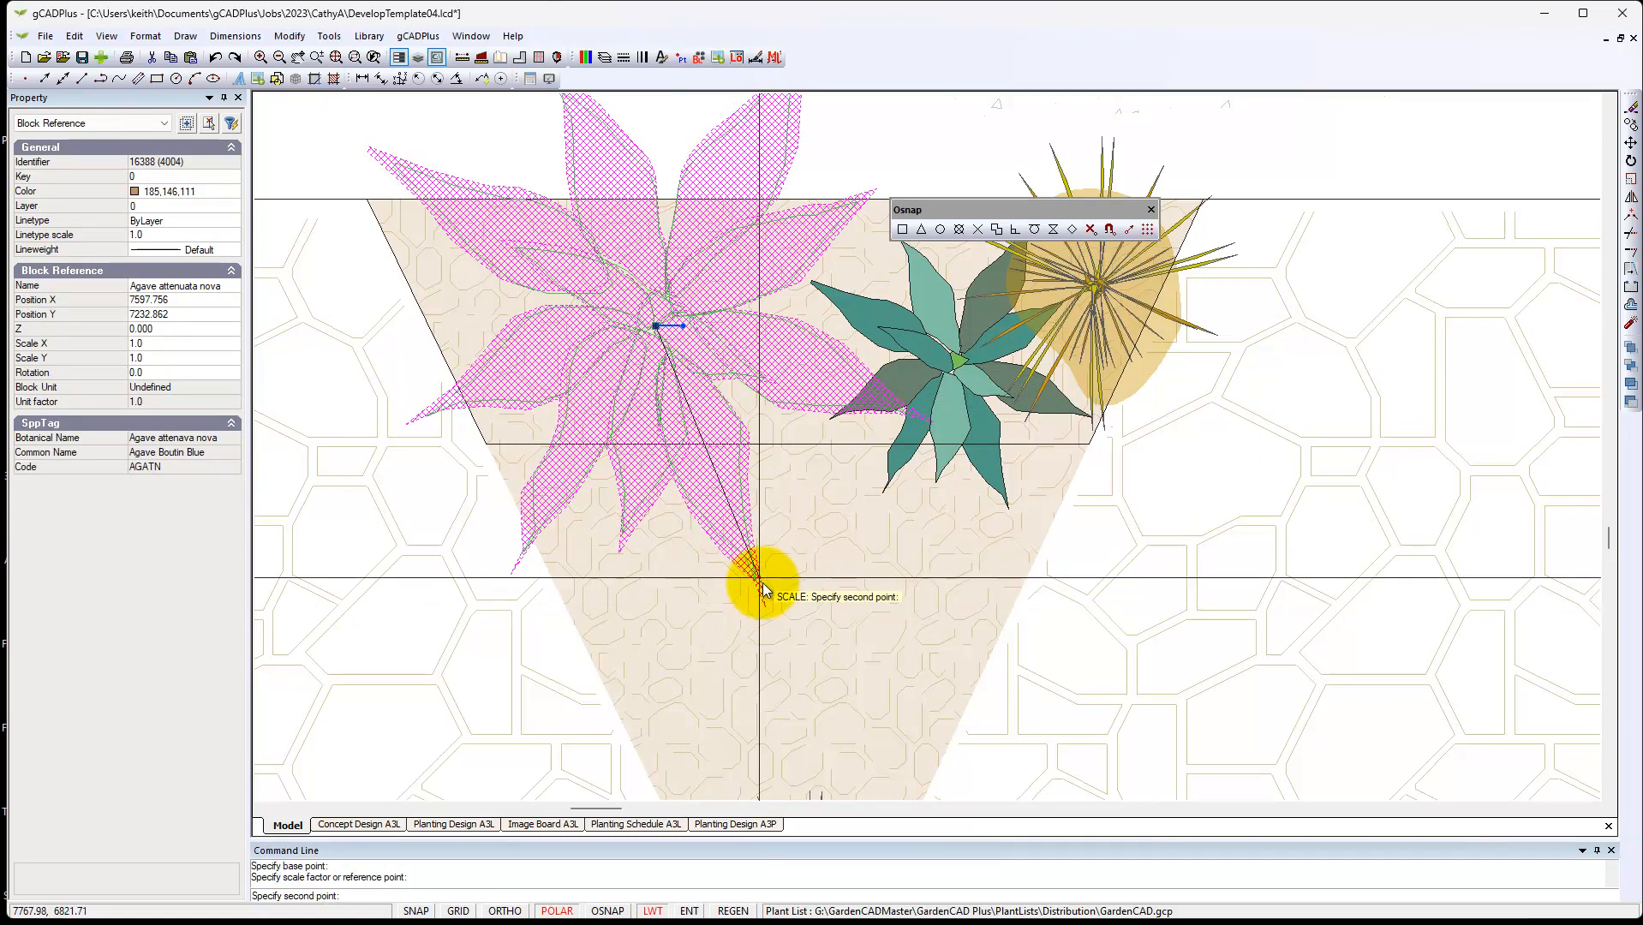
pyautogui.click(708, 451)
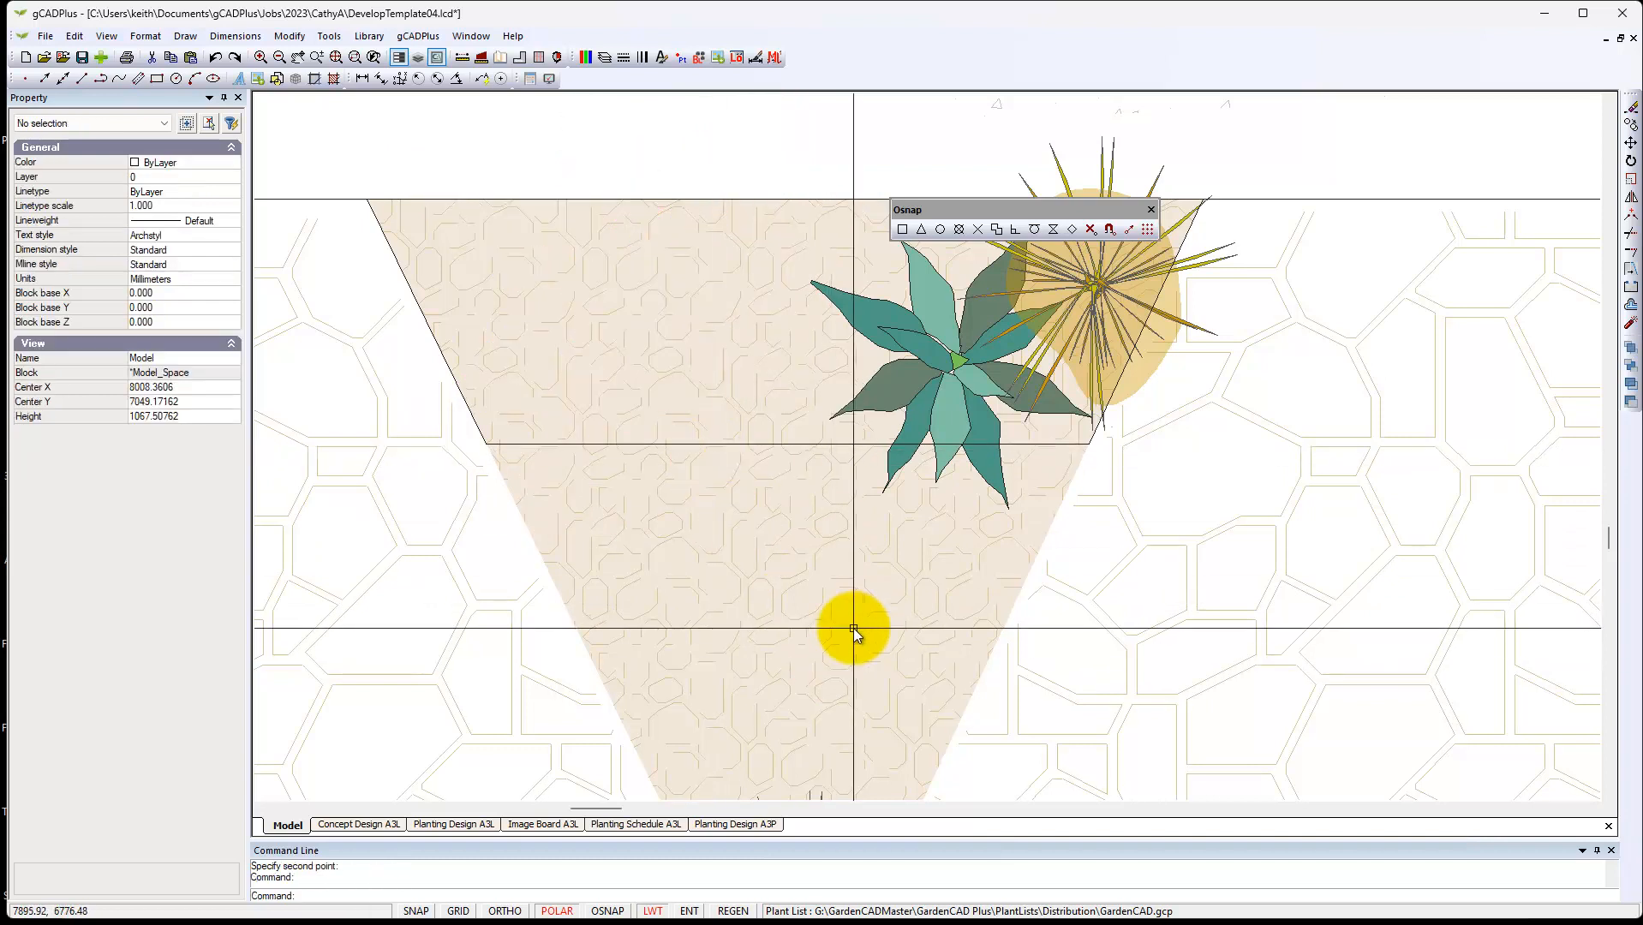
# Delete the Carex spp plant at the lower tip of the triangular planting bed
pyautogui.moveTo(796, 616); pyautogui.dragTo(764, 380, button='middle')
pyautogui.click(771, 698)
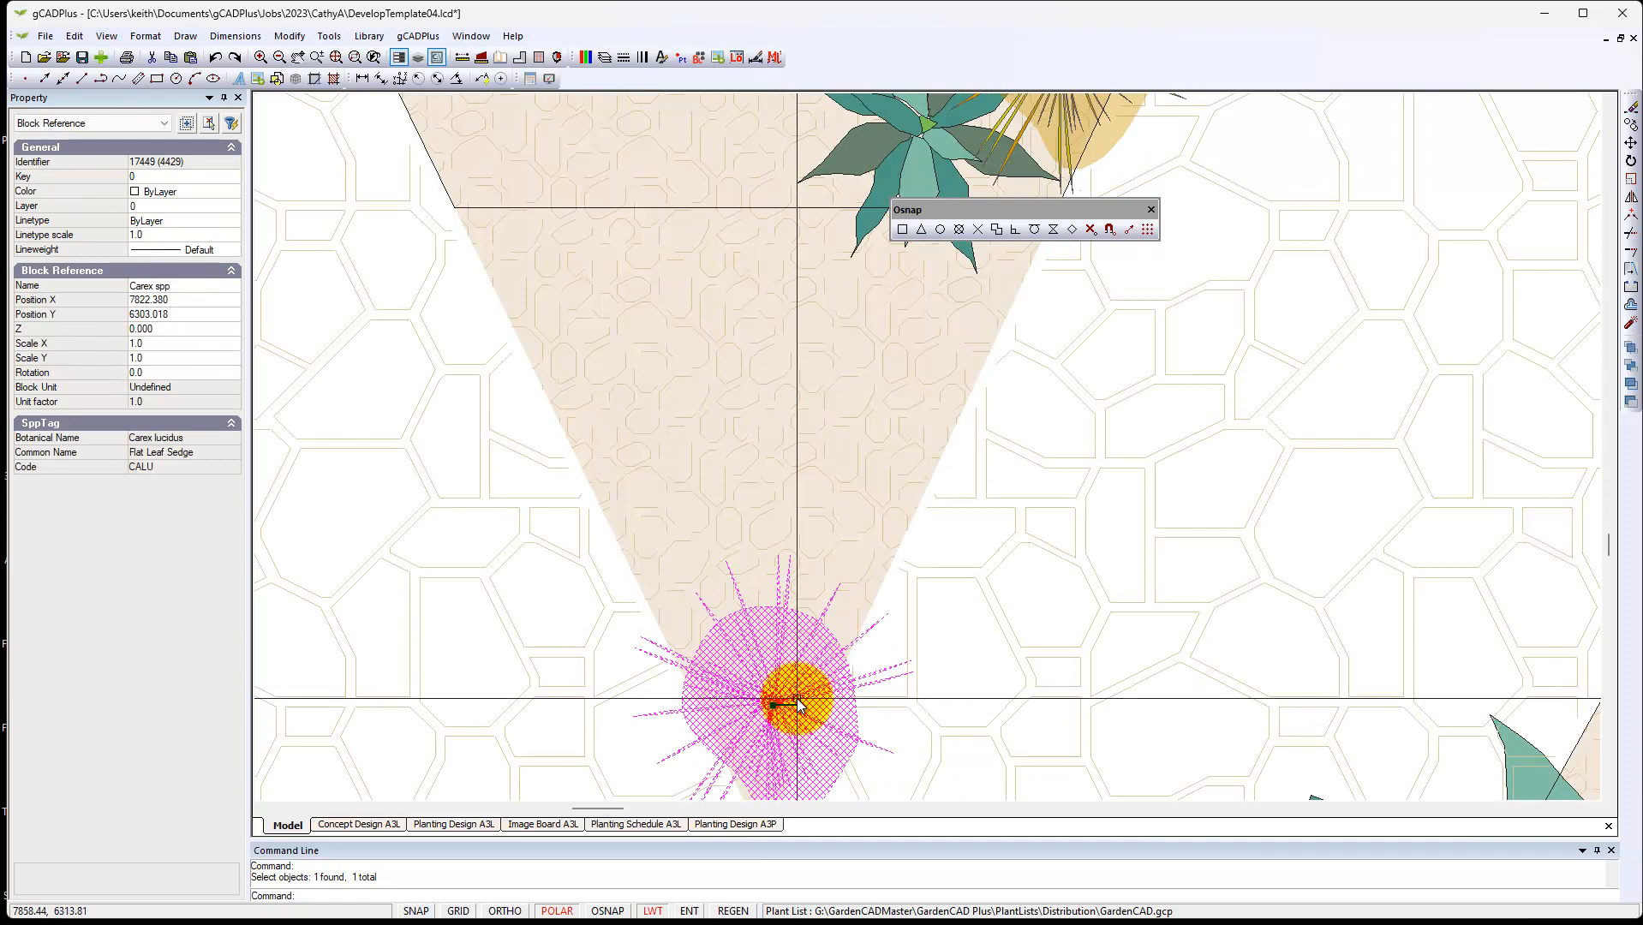
pyautogui.press('Delete')
# Erase the AGGREGAT hatch pattern from the planting beds
pyautogui.scroll(-1, 813, 659)
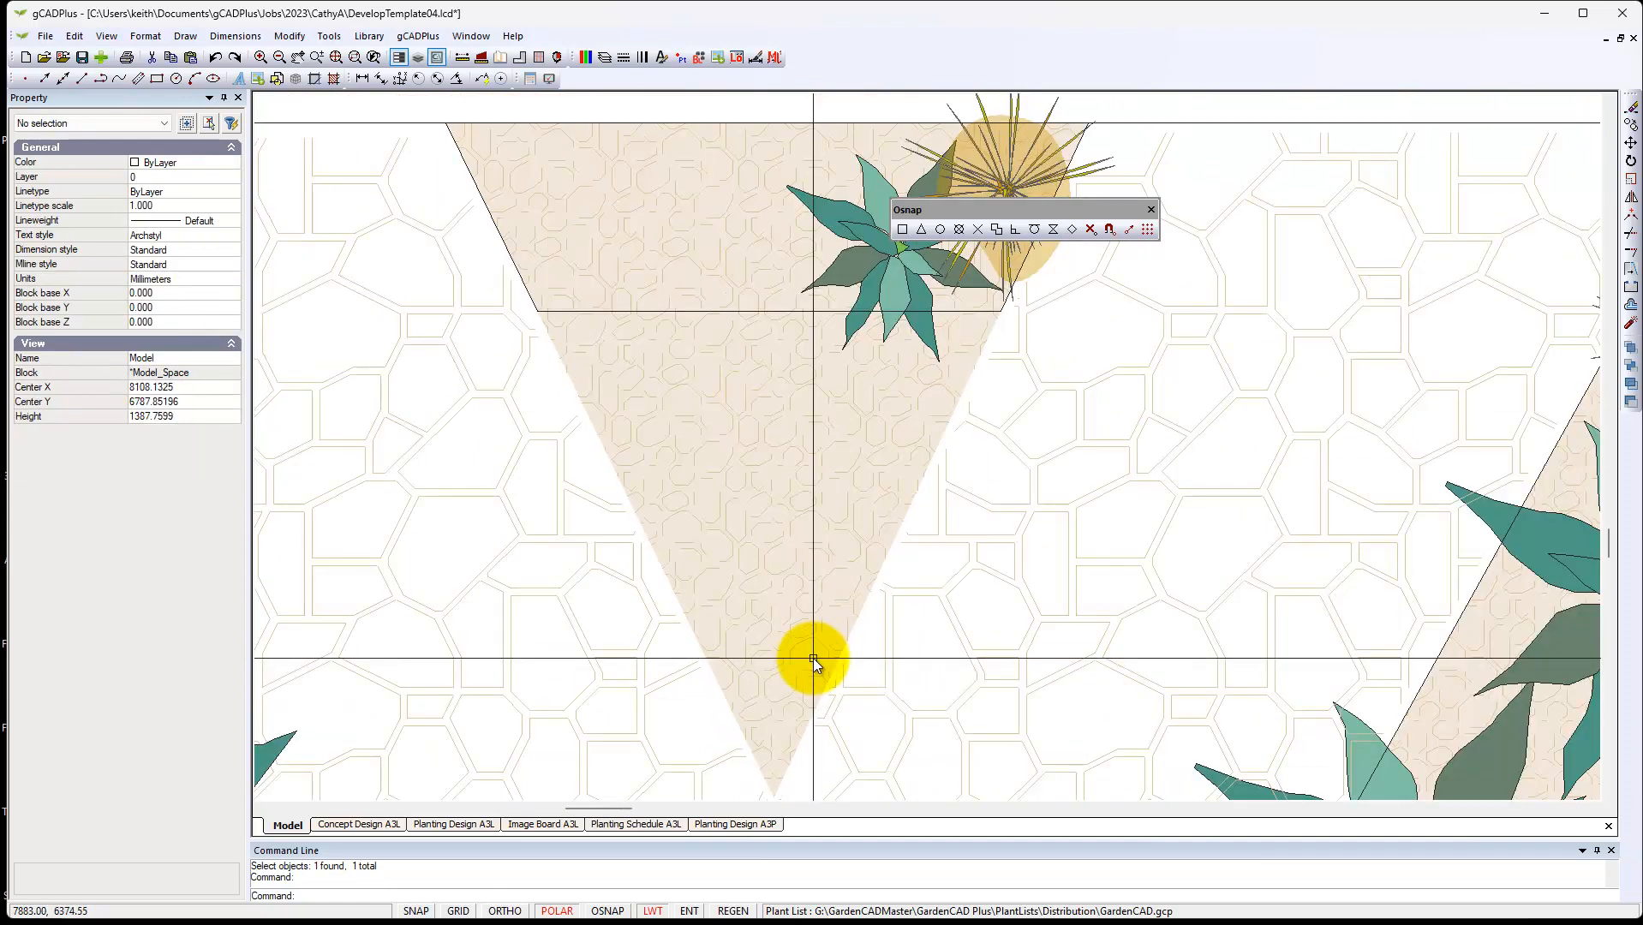
pyautogui.click(870, 587)
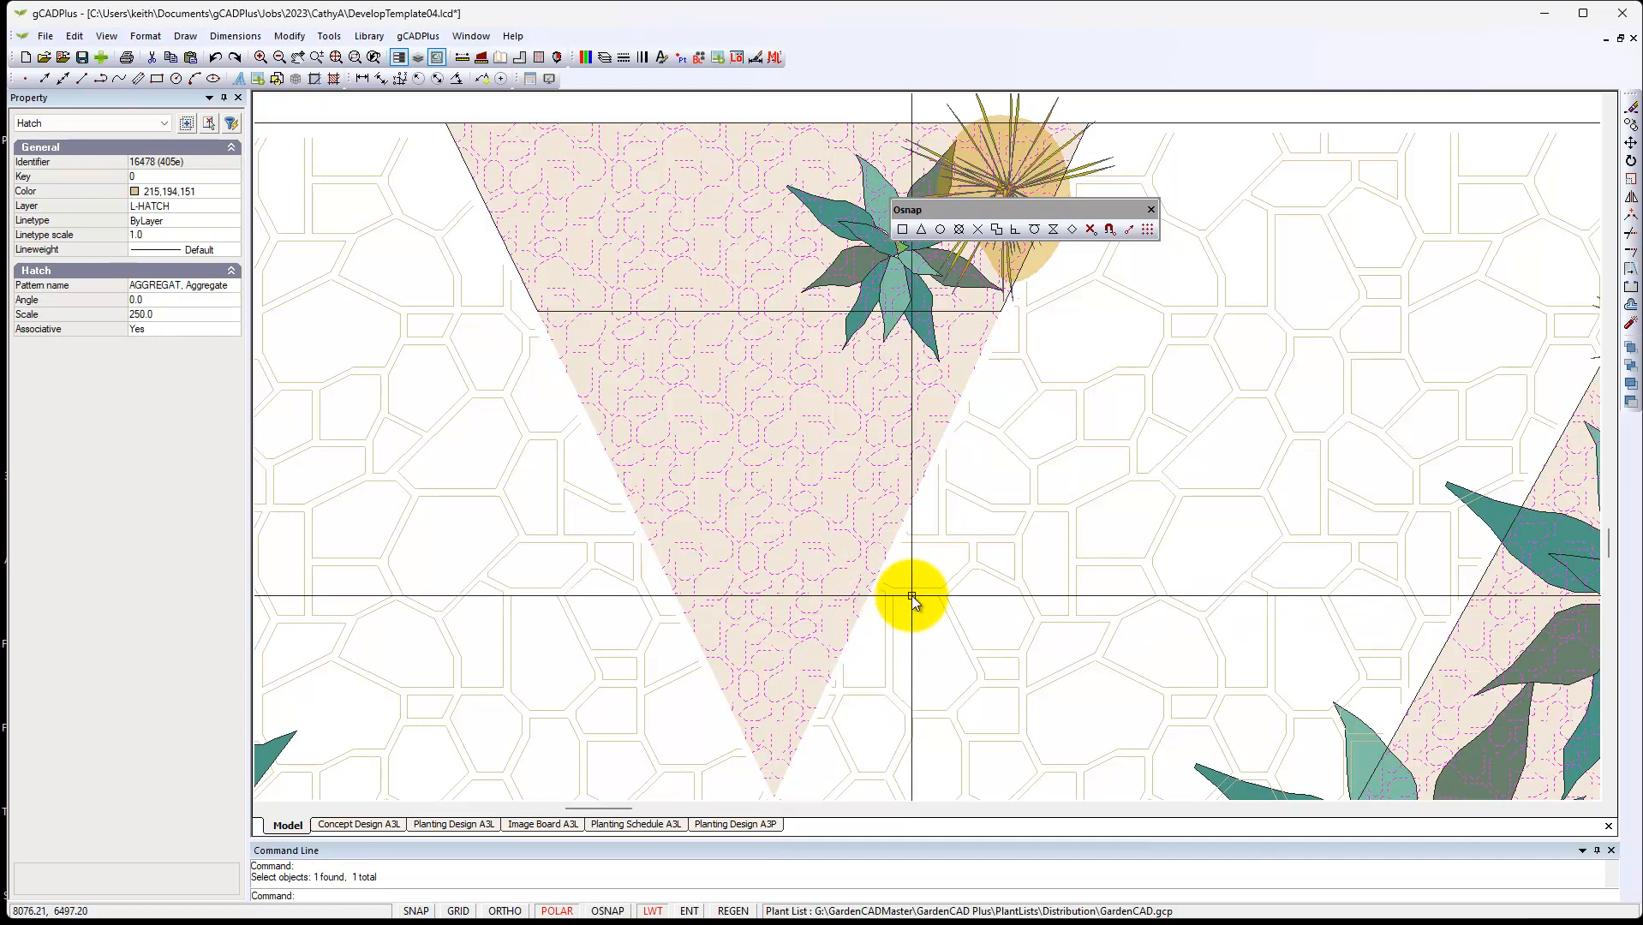
pyautogui.click(912, 595)
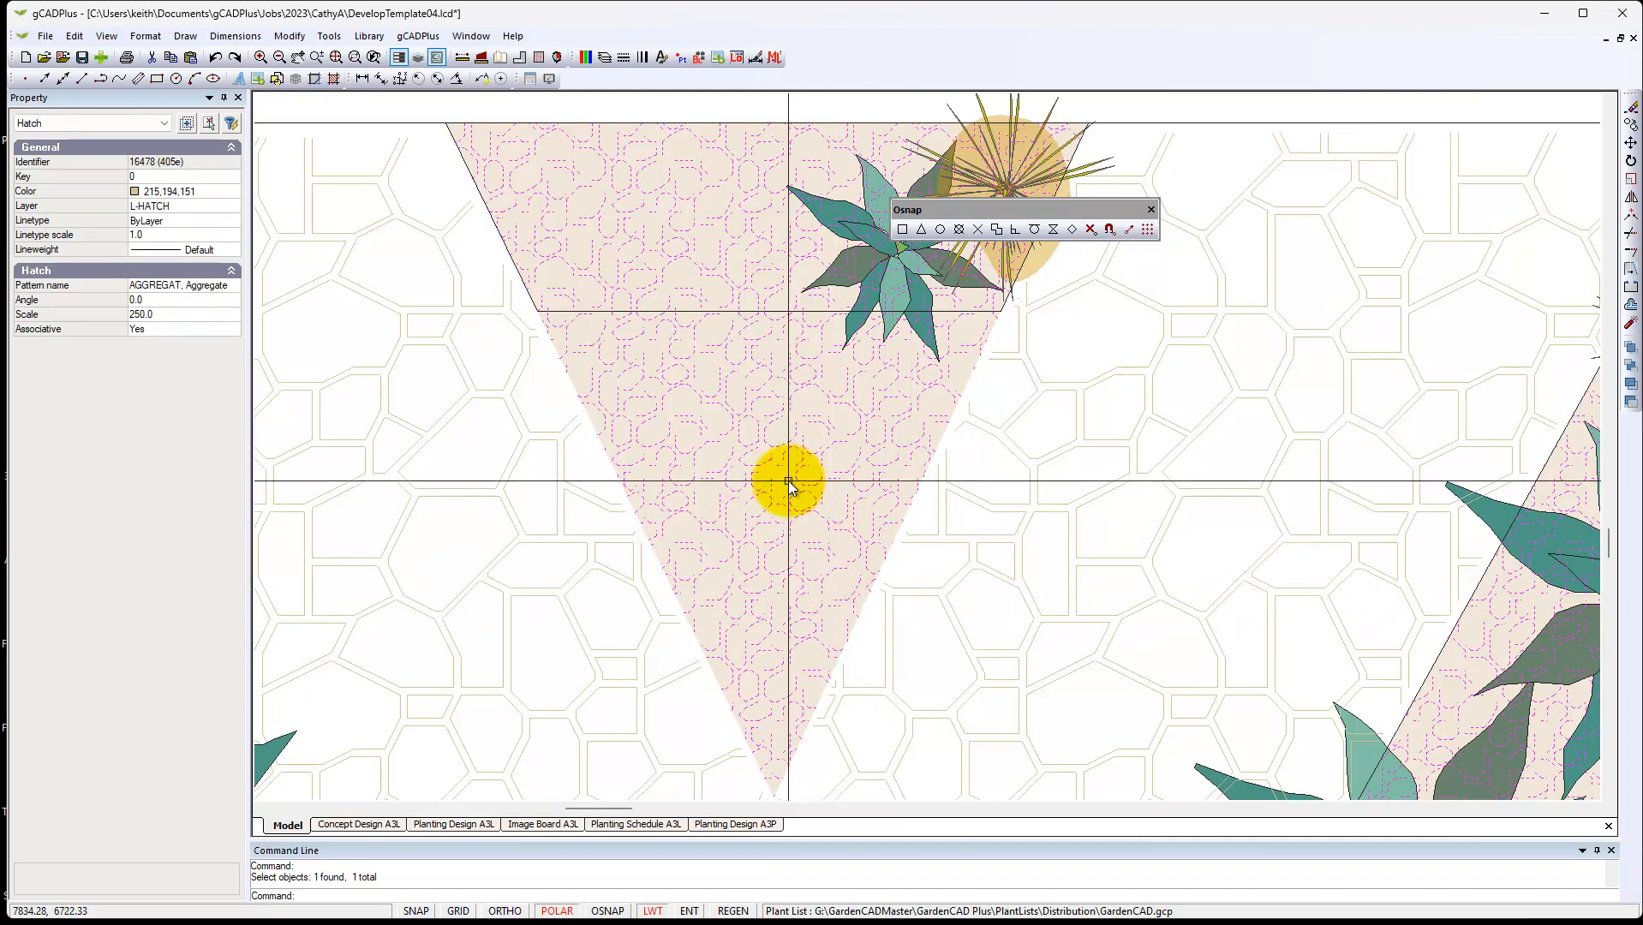
pyautogui.click(754, 442)
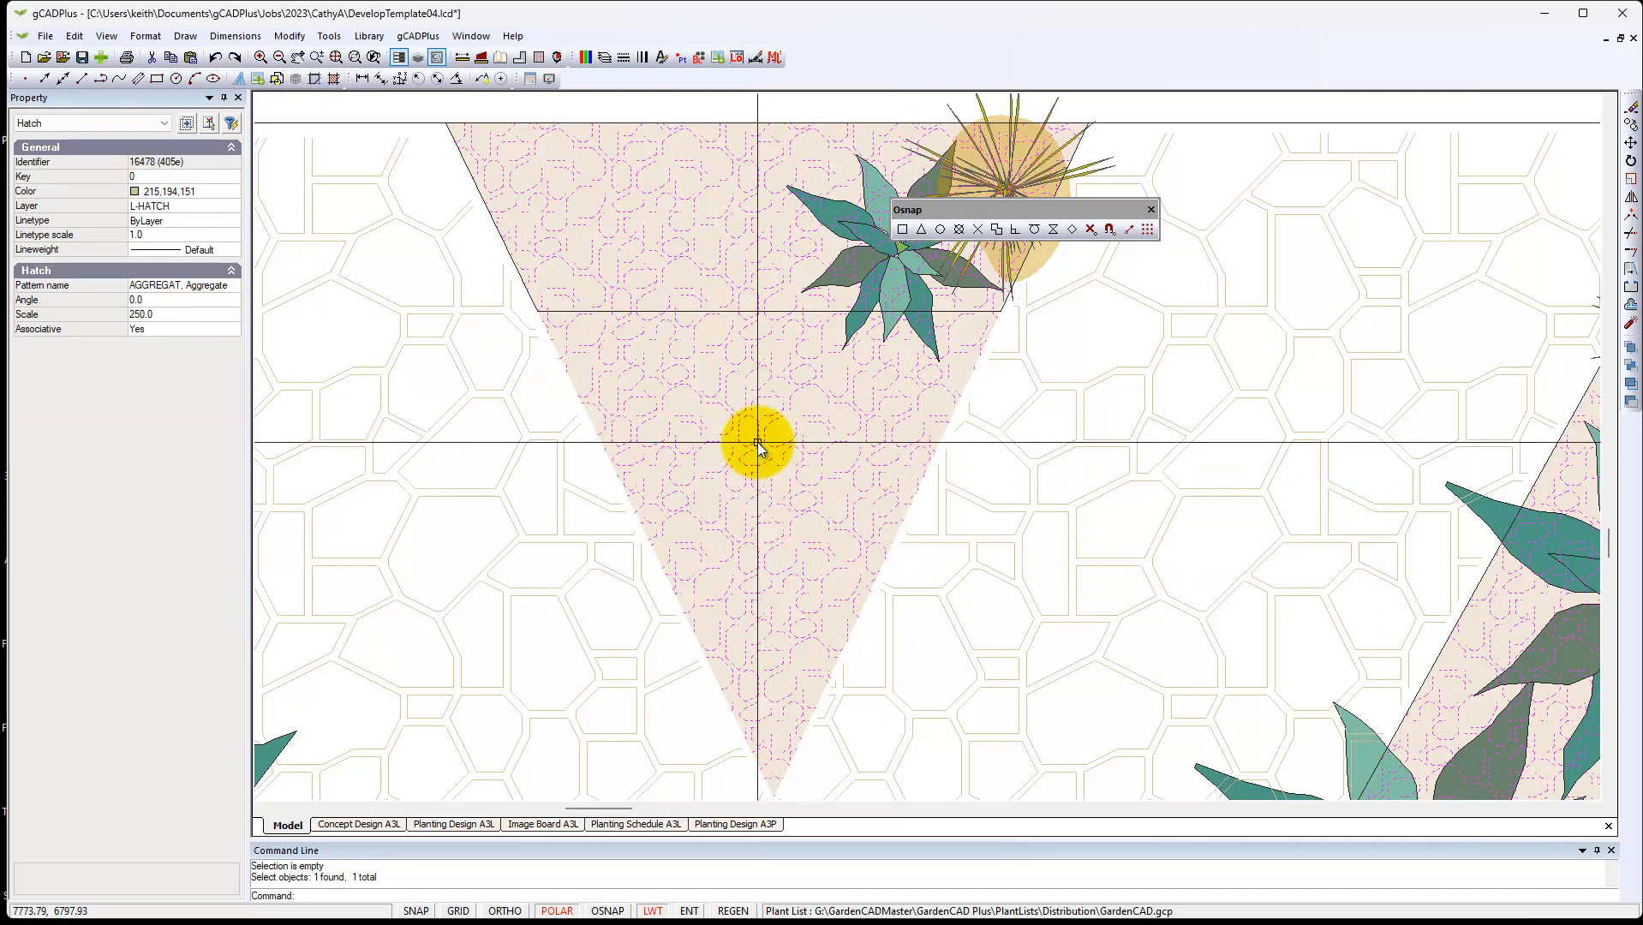
pyautogui.rightClick(747, 442)
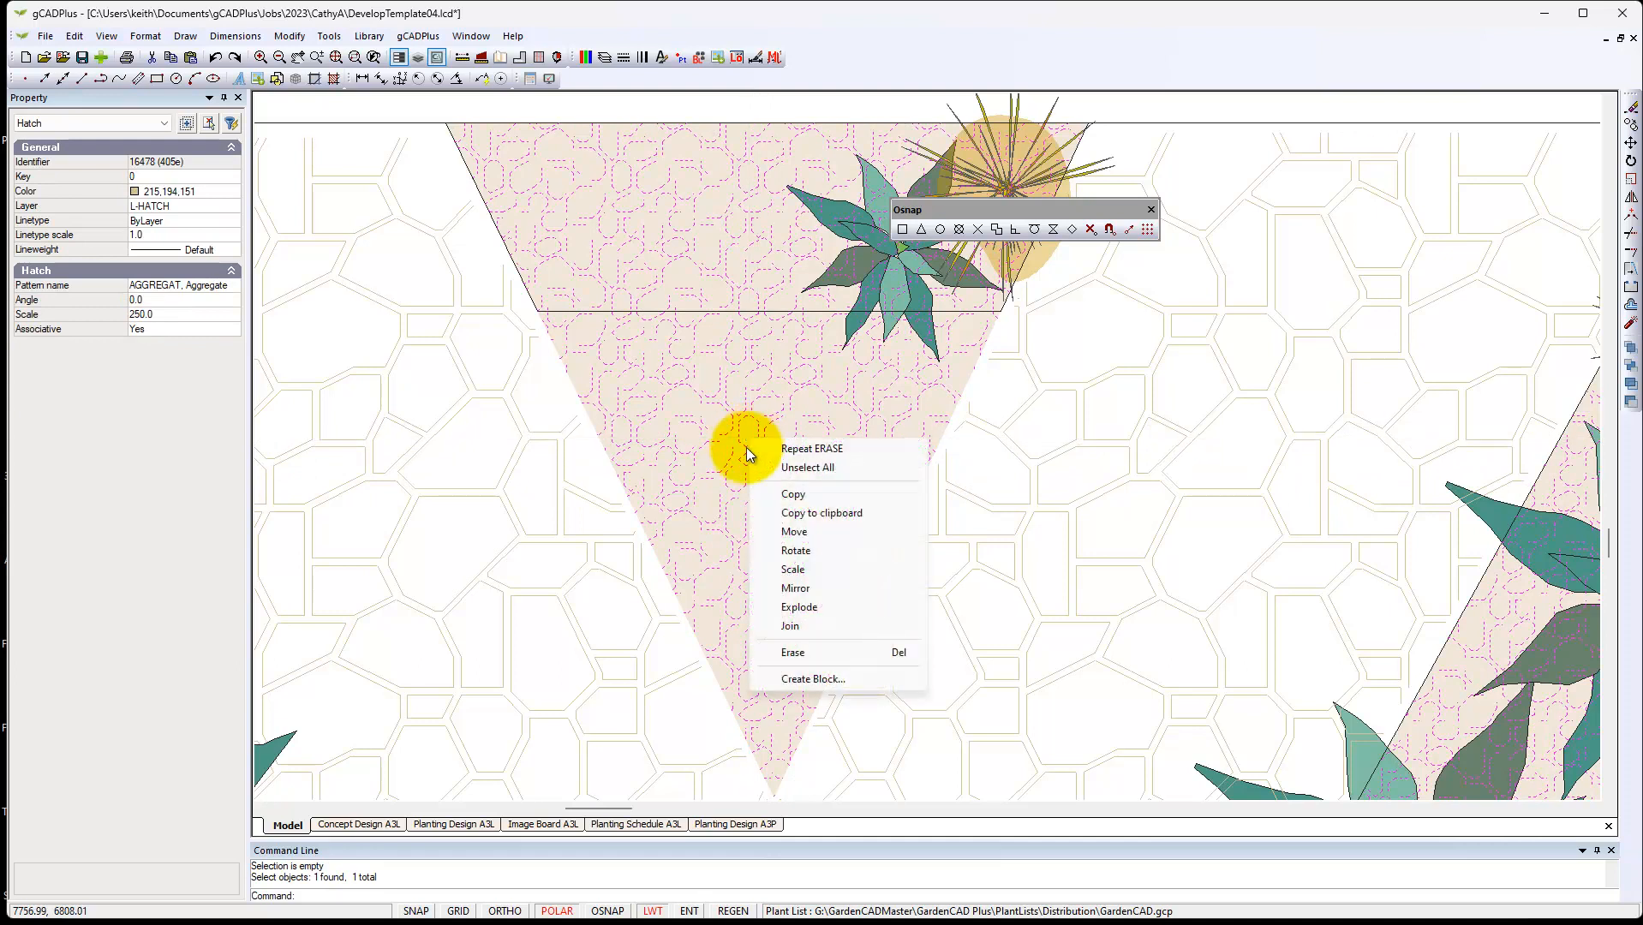
pyautogui.click(819, 653)
# Select the filled triangular polyline of the planting bed to examine its vertices, and clear the selection
pyautogui.click(877, 579)
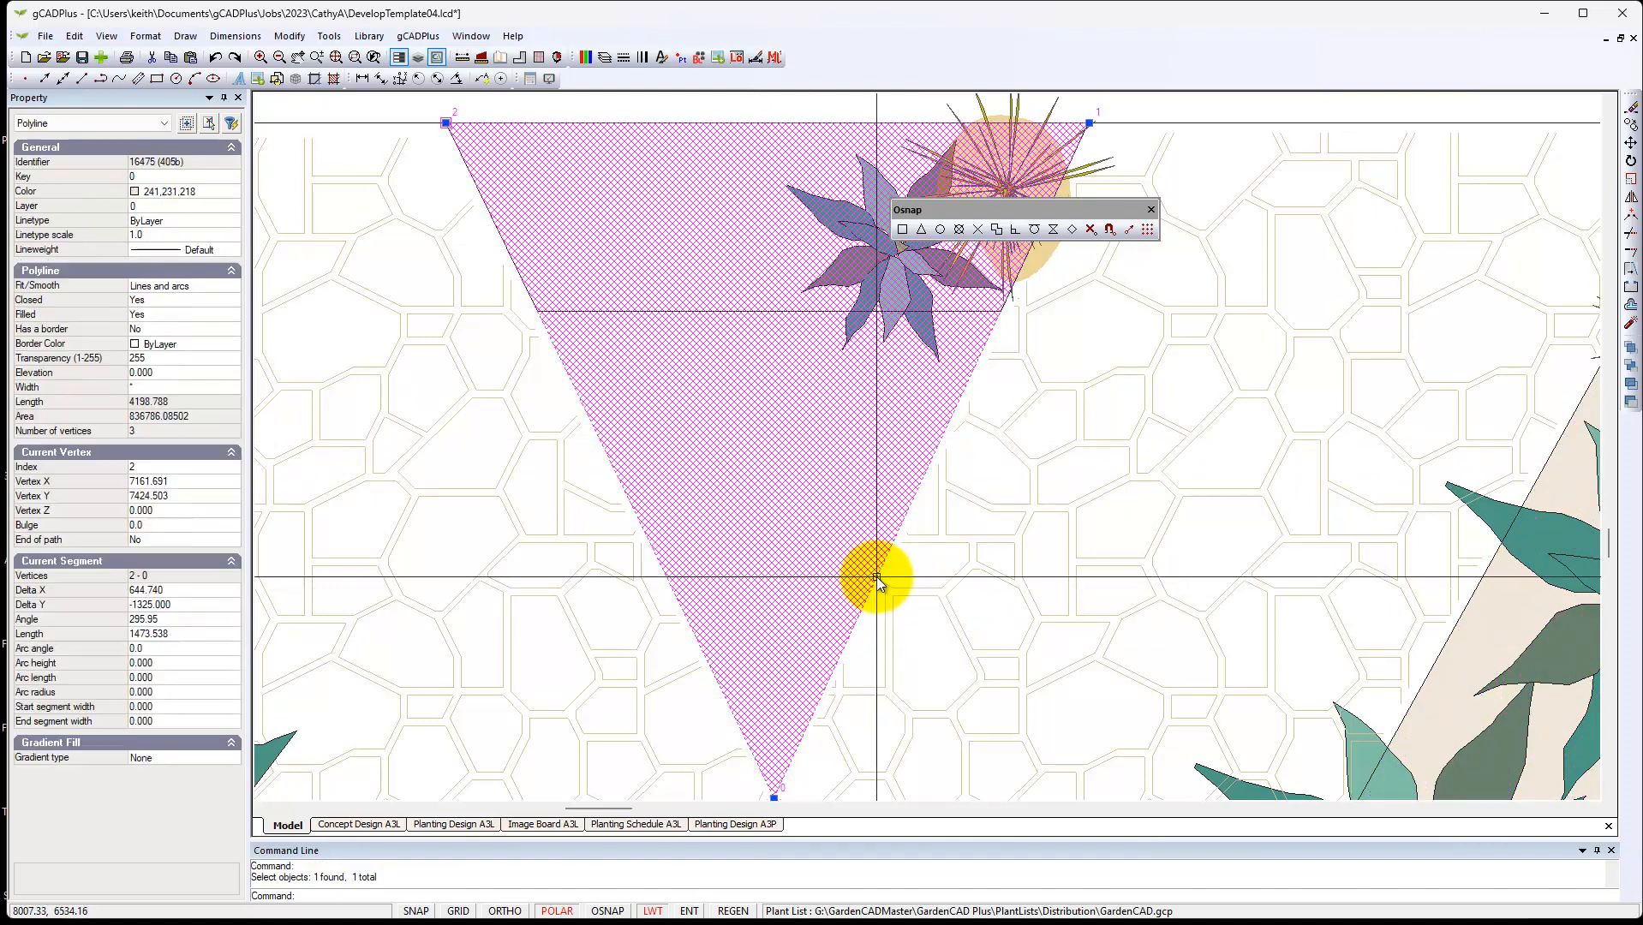
pyautogui.click(775, 803)
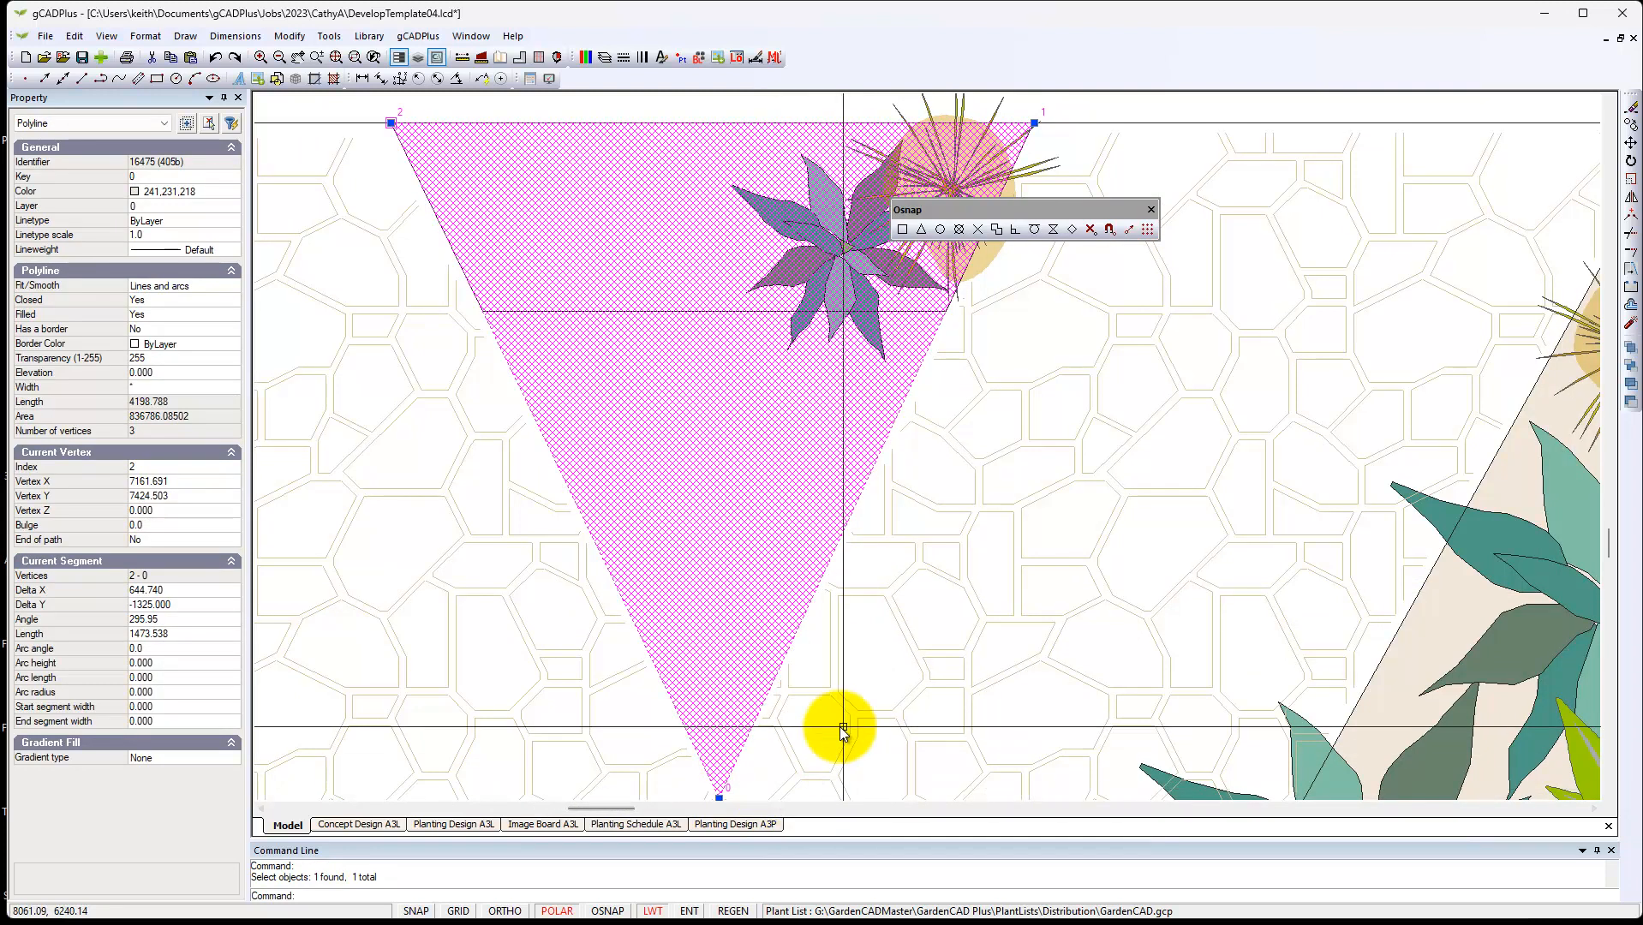
pyautogui.press('Escape')
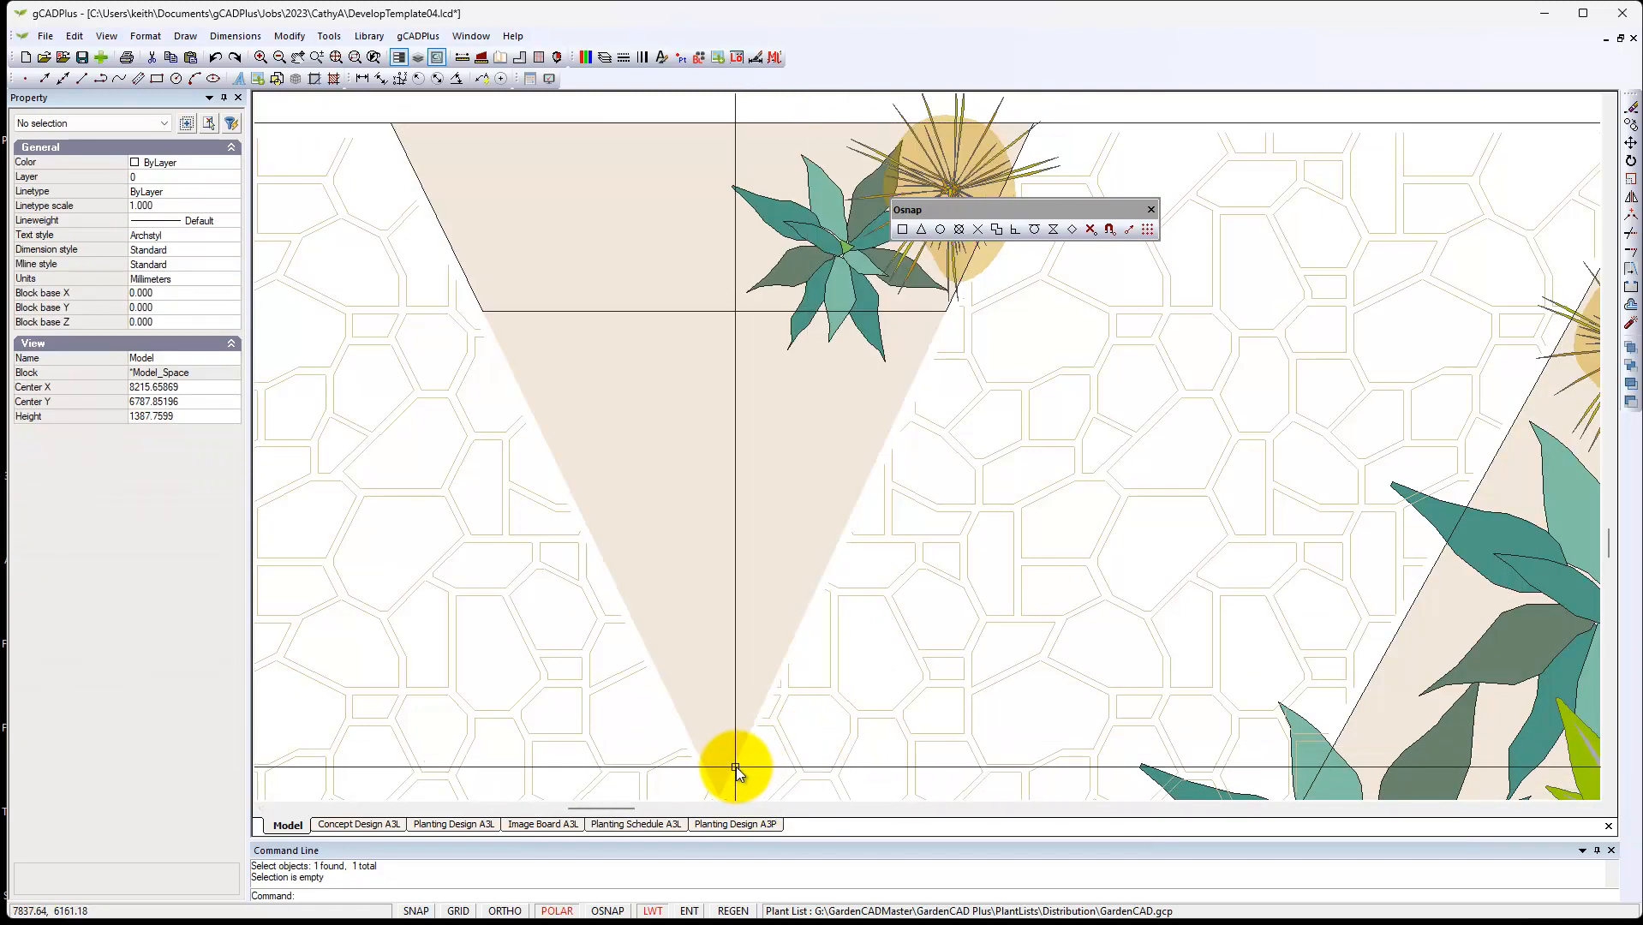
# Select the filled triangular polyline and move its lower tip vertex up to the midpoint of the trimmed bed's lower edge
pyautogui.click(735, 767)
pyautogui.click(719, 796)
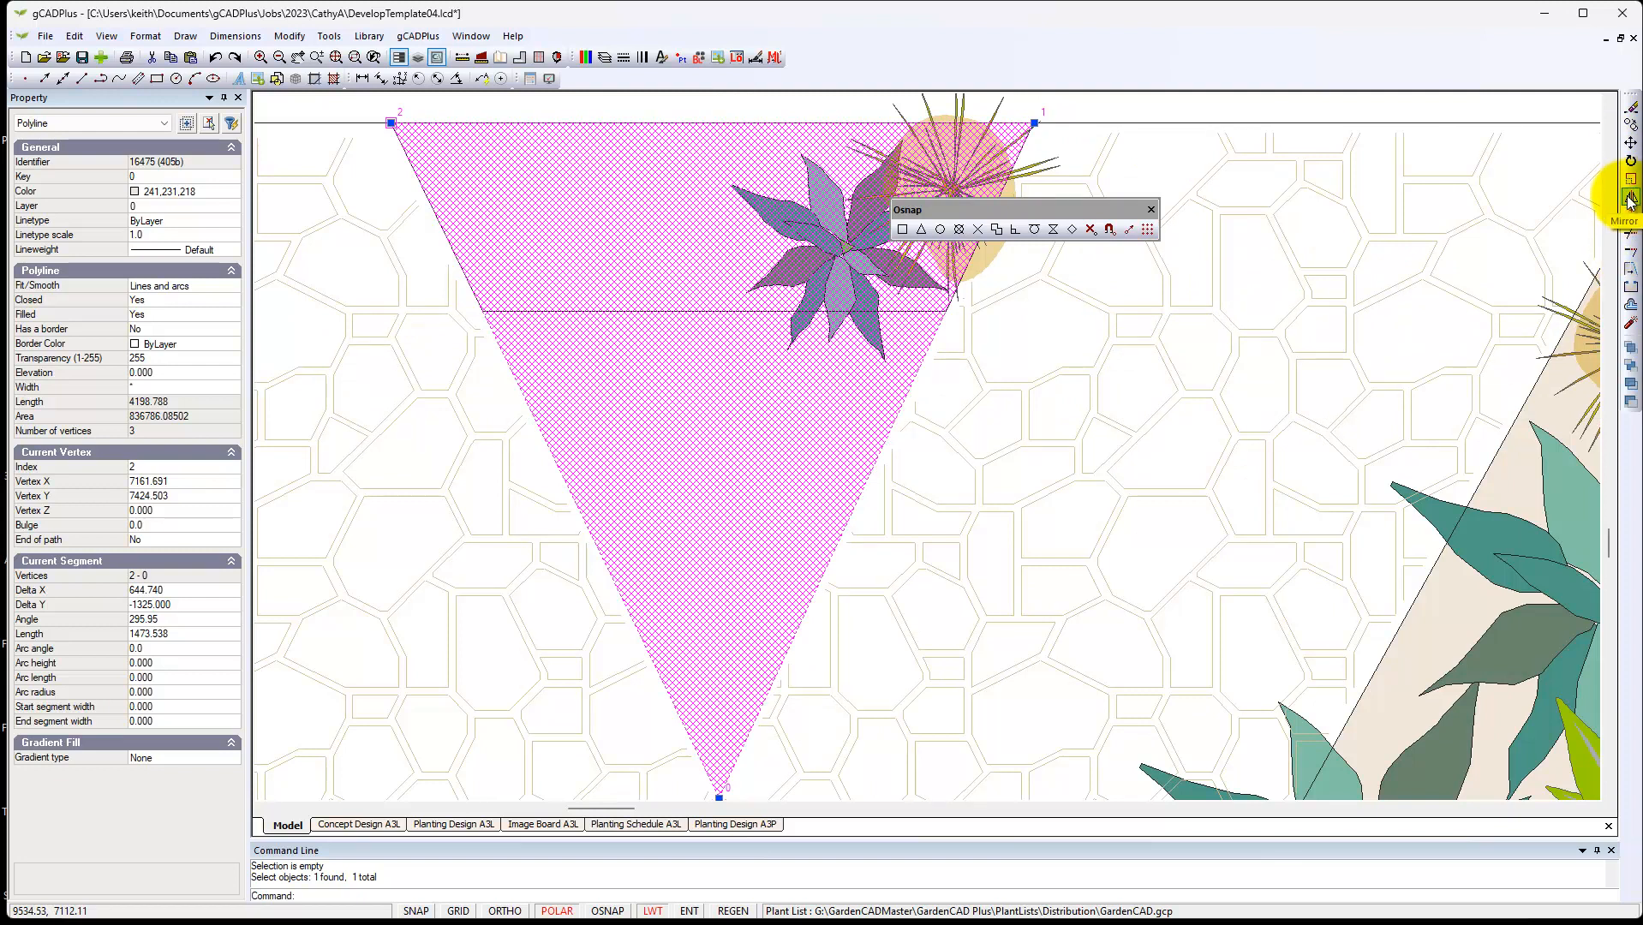
pyautogui.click(921, 230)
pyautogui.click(727, 319)
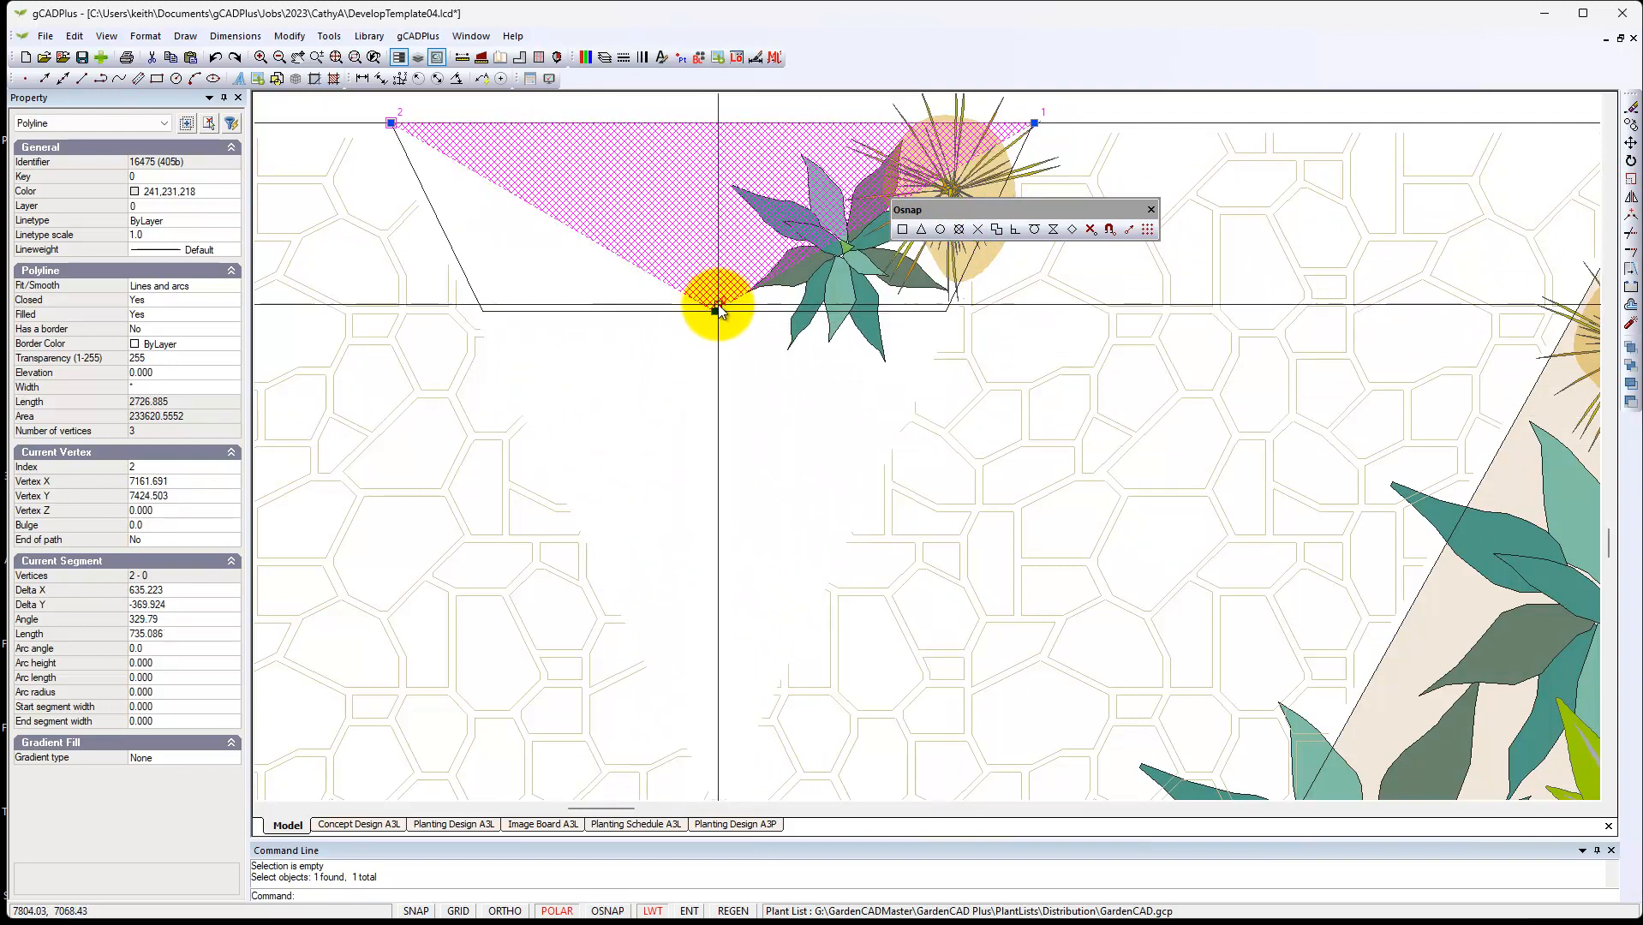
# Insert two vertices into the filled polyline between its lower vertex and the upper-right corner
pyautogui.rightClick(716, 312)
pyautogui.click(773, 355)
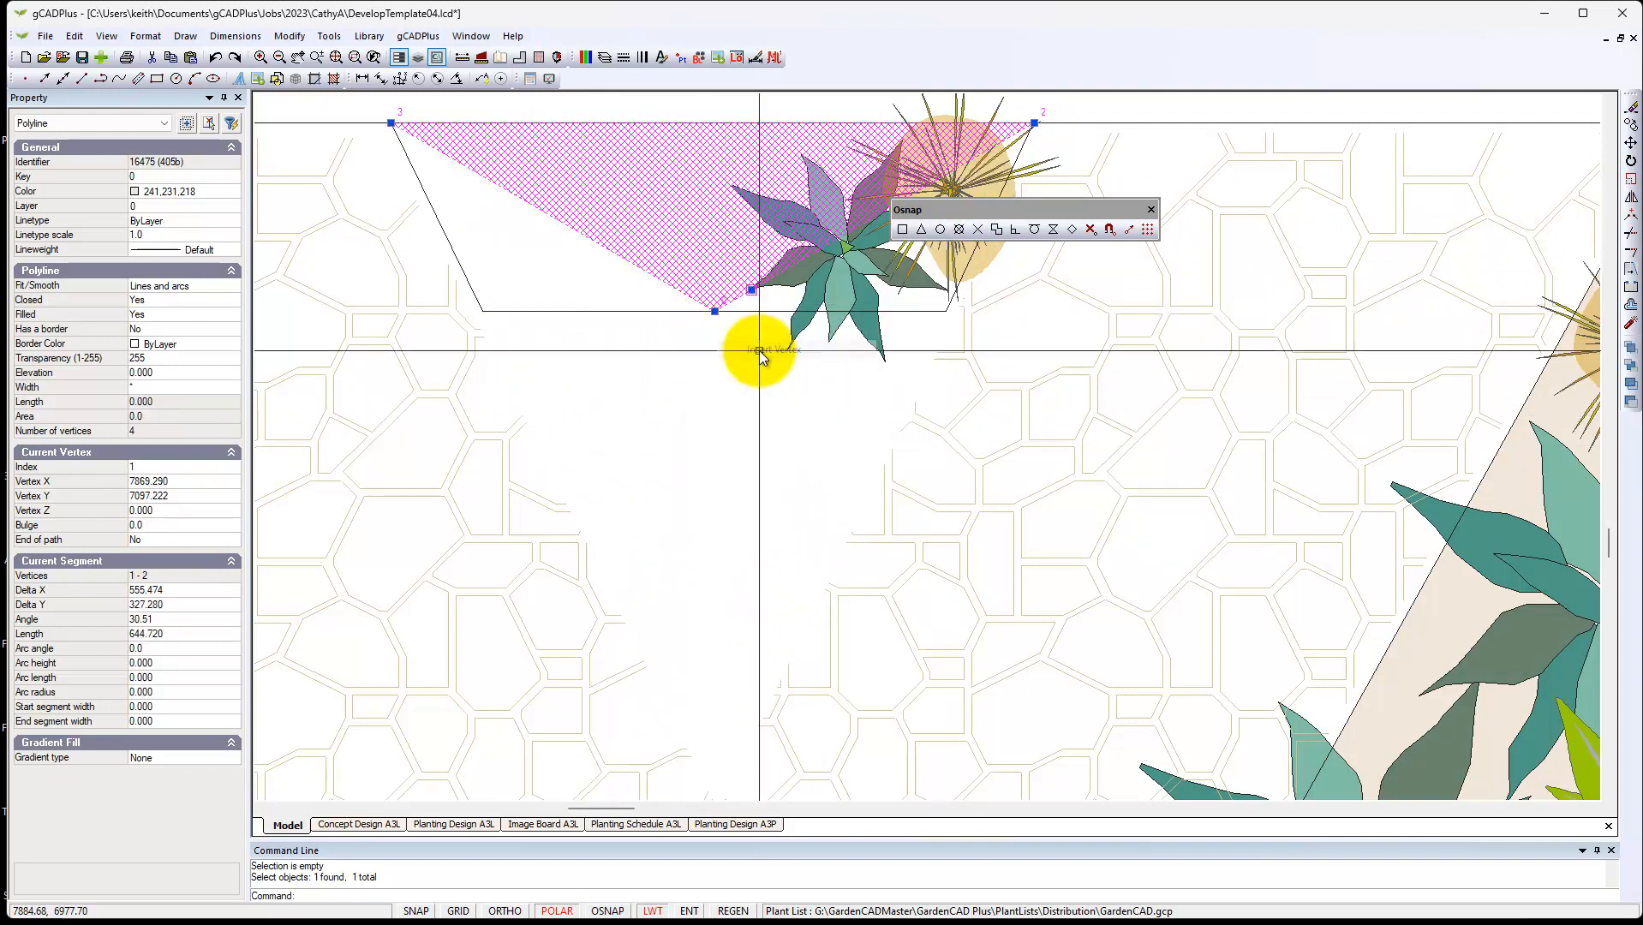
pyautogui.rightClick(392, 123)
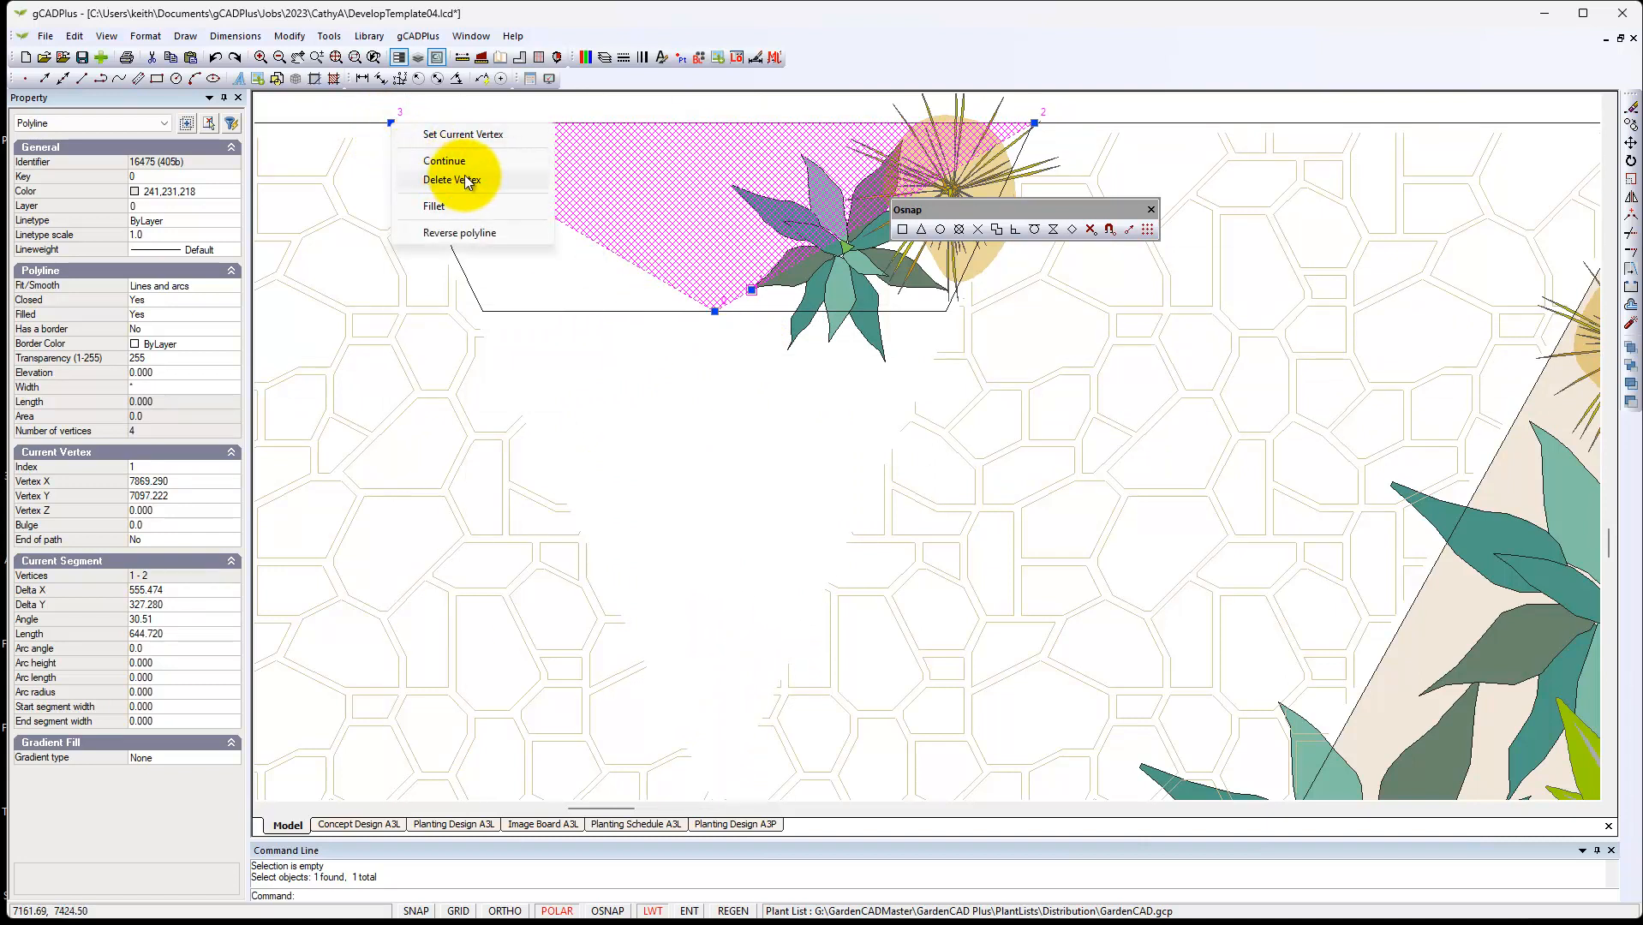
pyautogui.press('Escape')
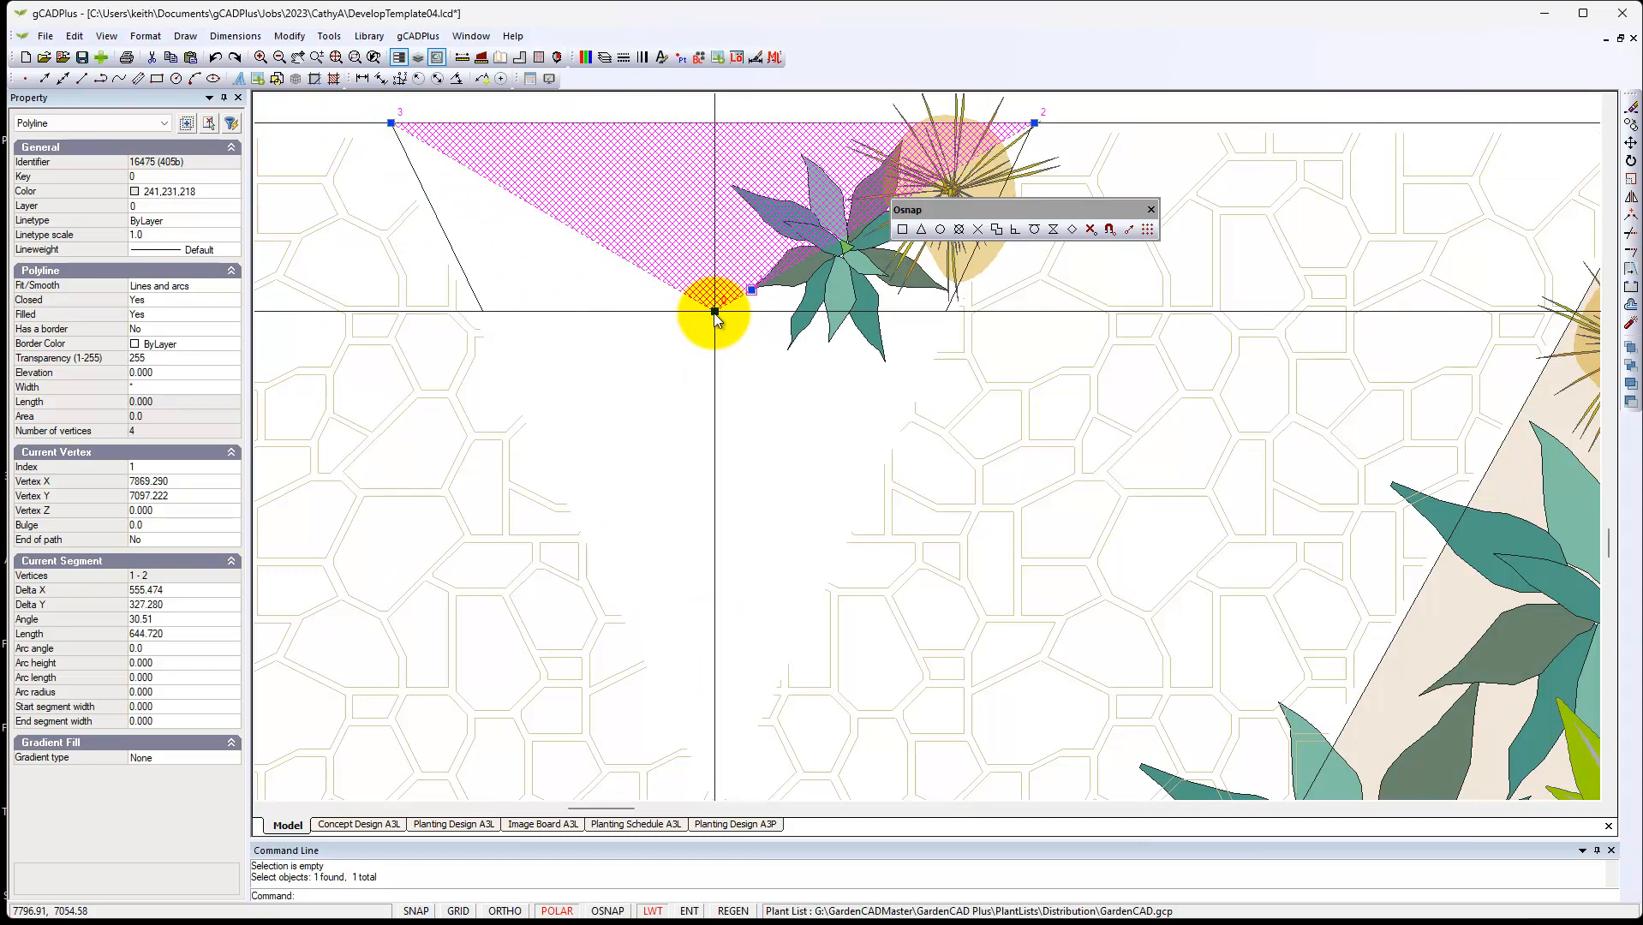
pyautogui.rightClick(751, 290)
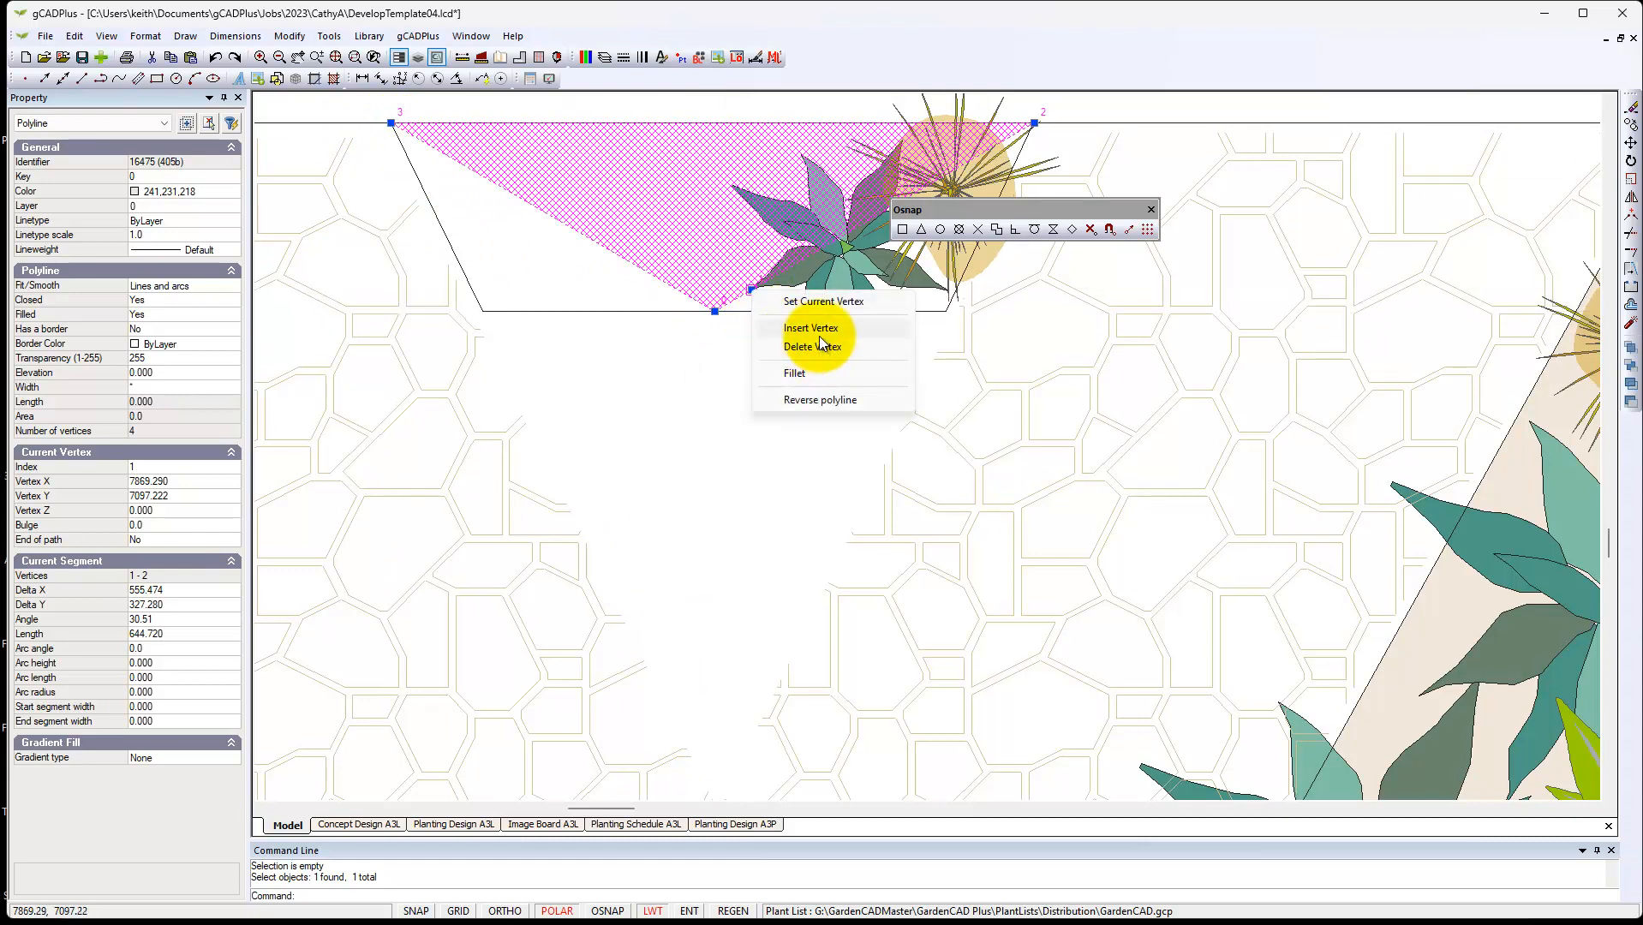
pyautogui.click(811, 329)
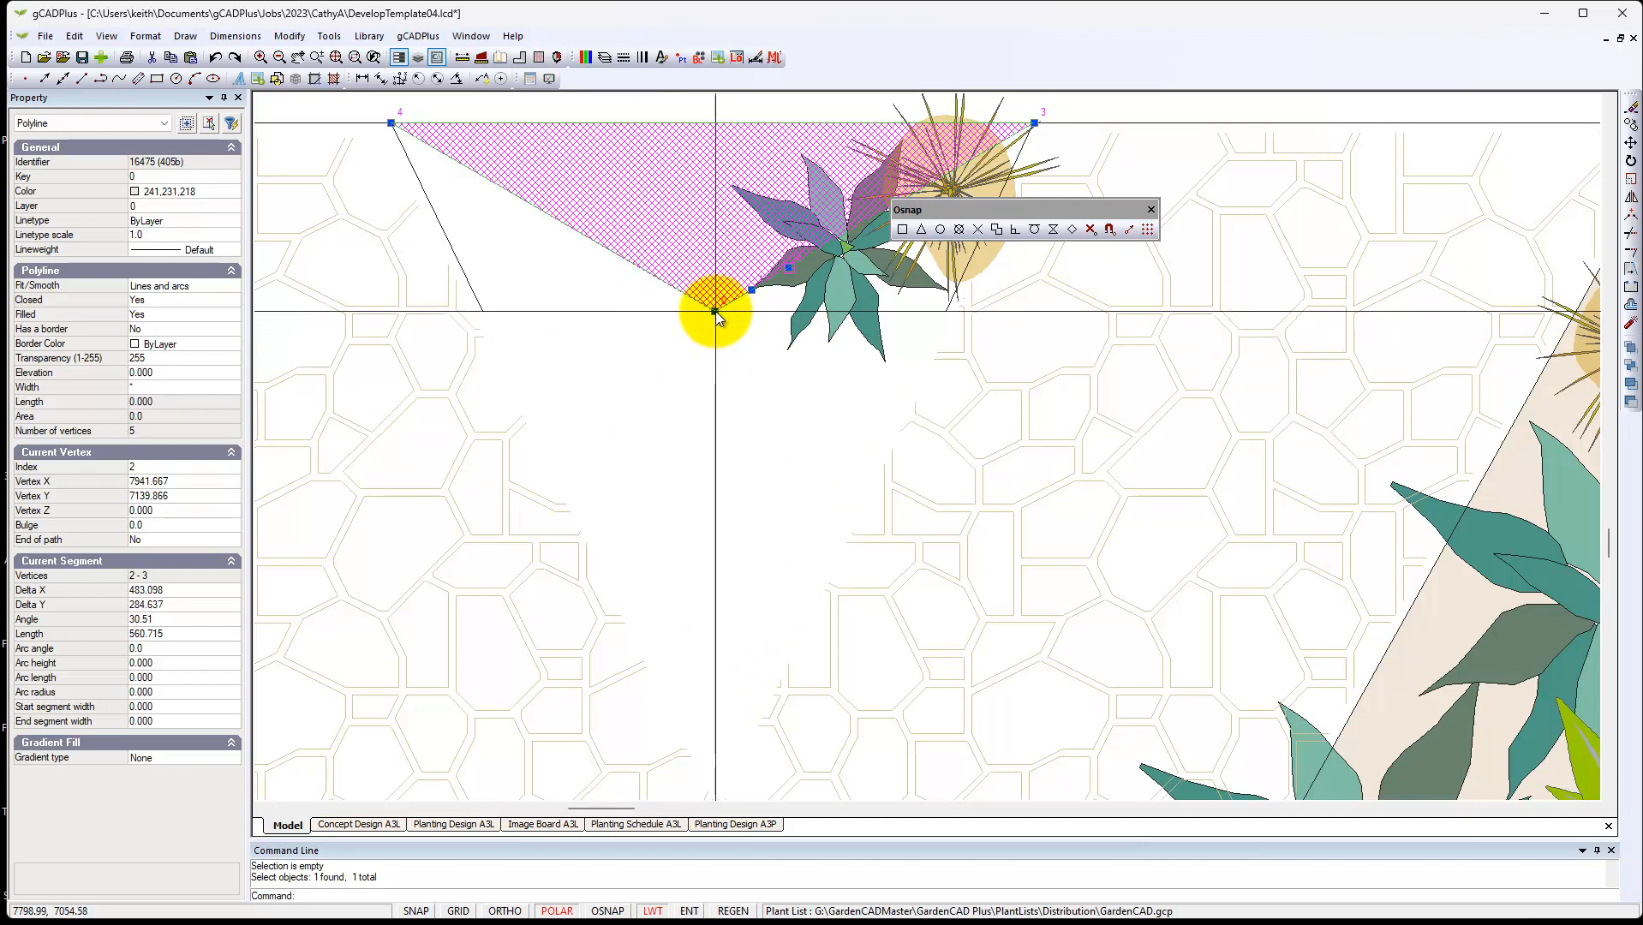
# Move the filled polyline's three lower vertices onto the bed outline's lower-left corner, lower edge midpoint and lower-right corner, and clear the selection
pyautogui.click(902, 229)
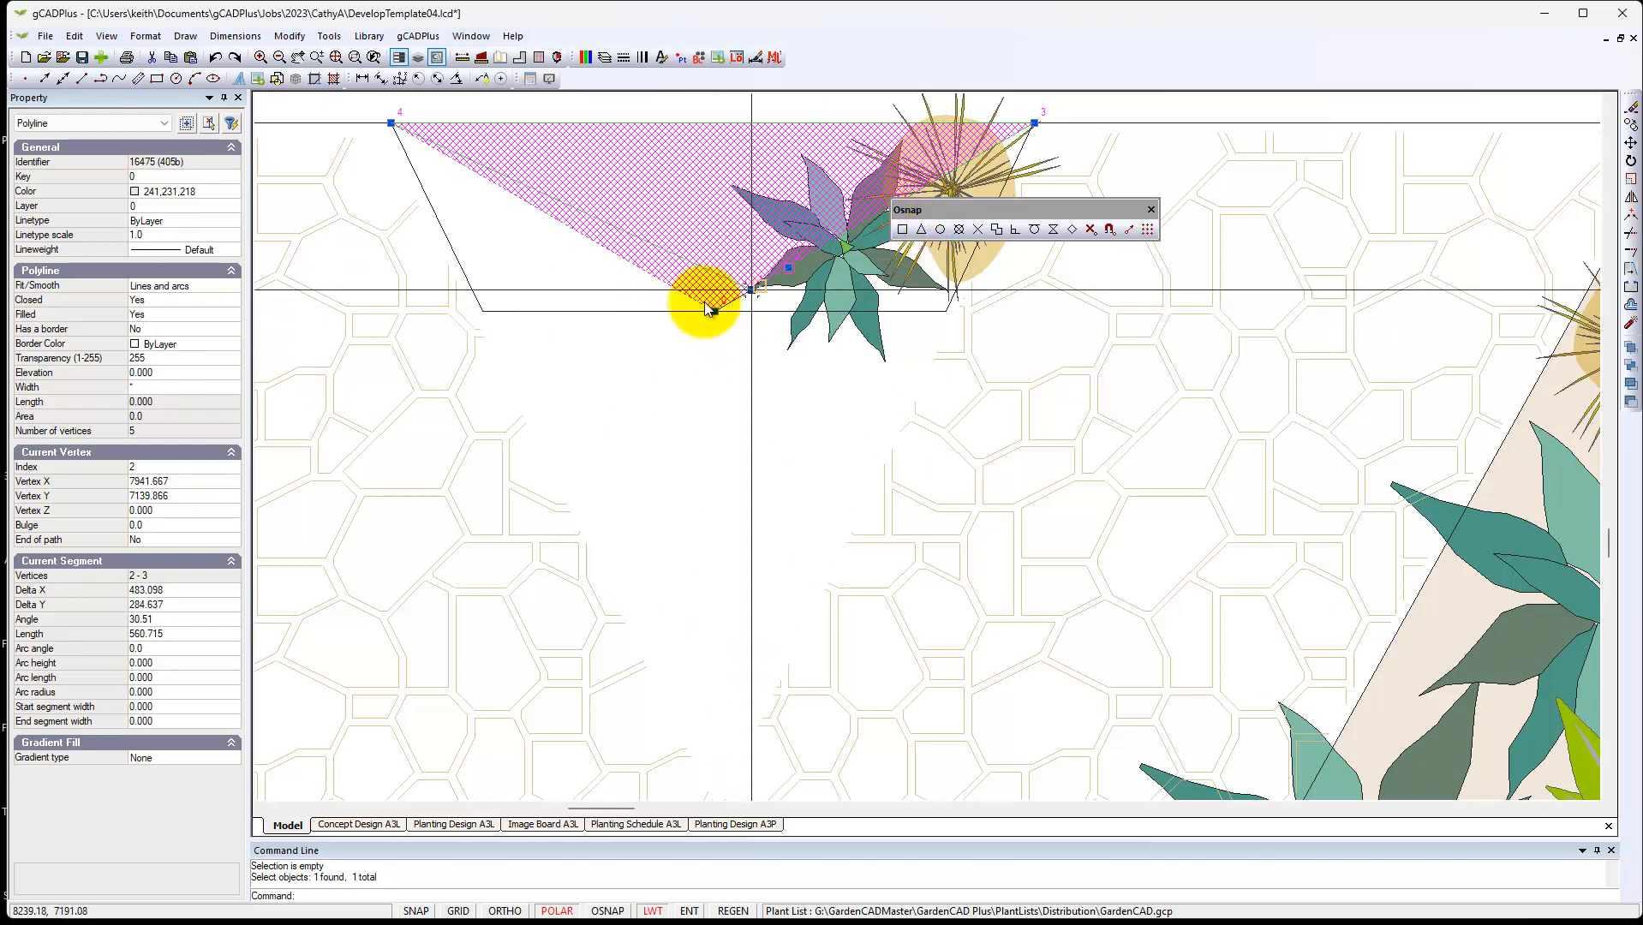
pyautogui.click(484, 311)
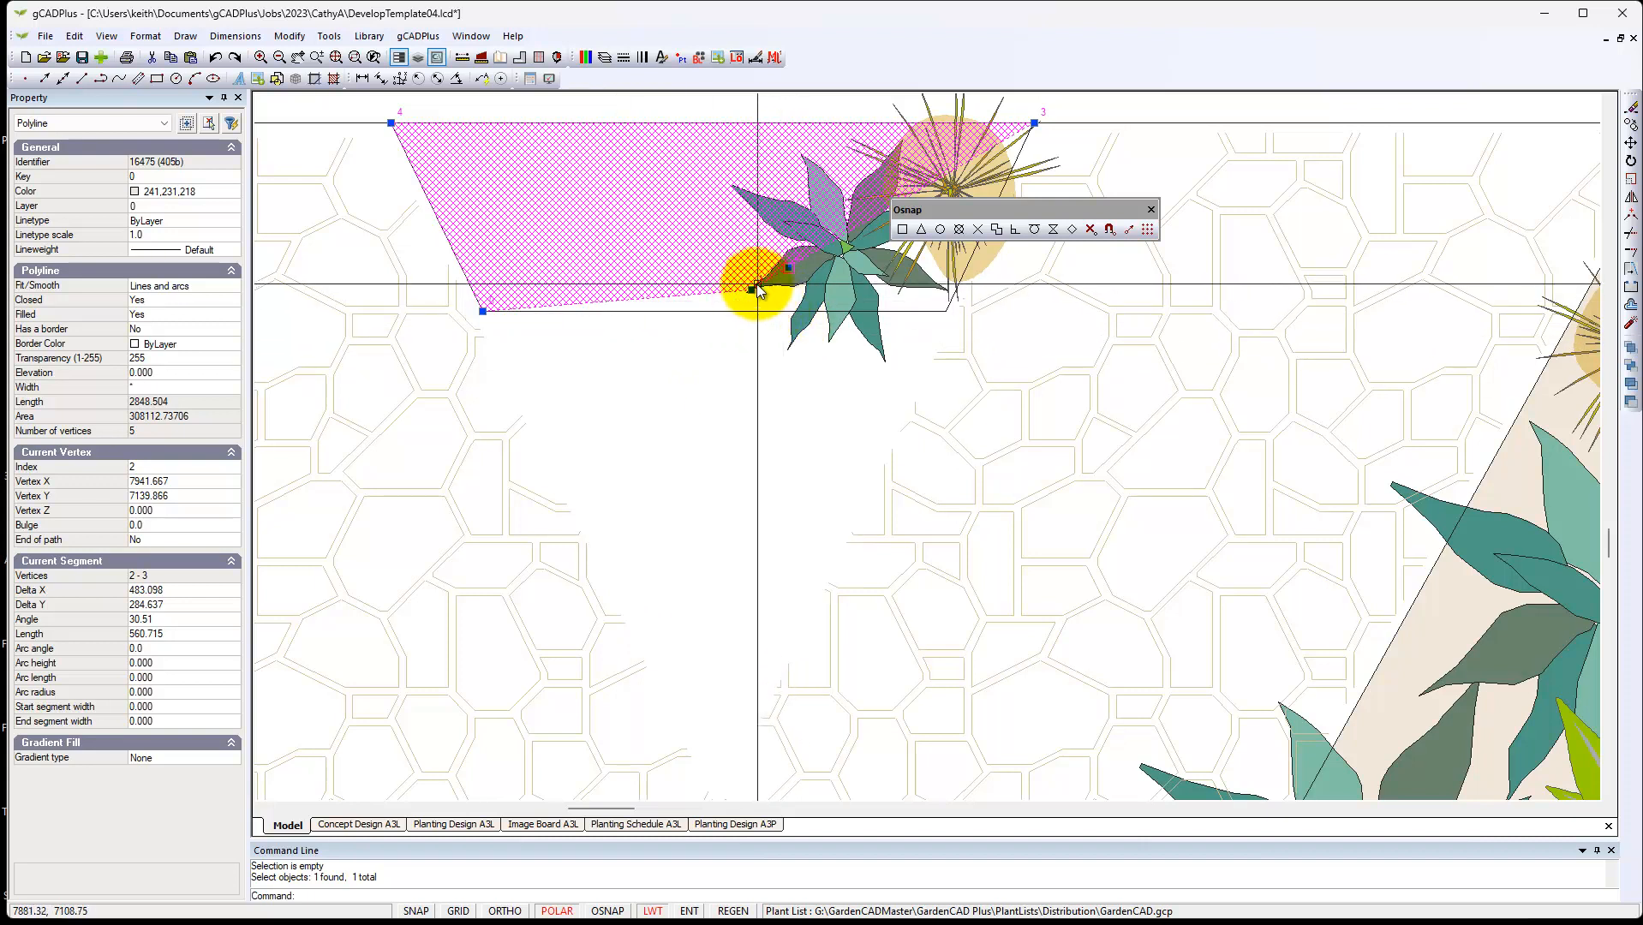
pyautogui.click(903, 229)
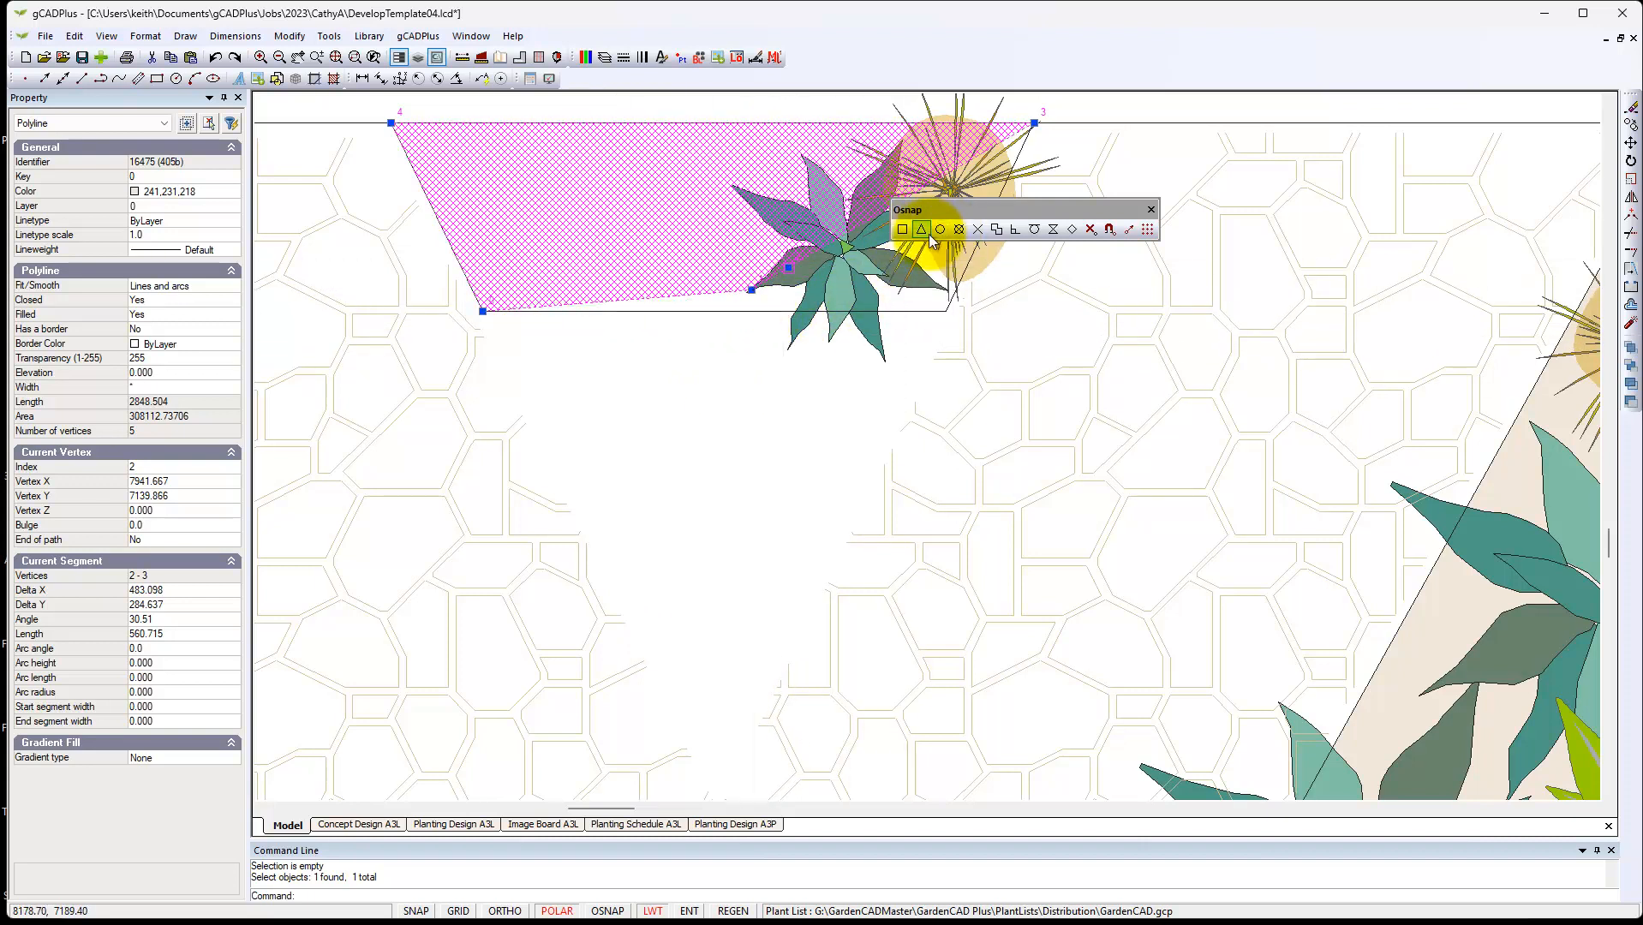
pyautogui.click(731, 312)
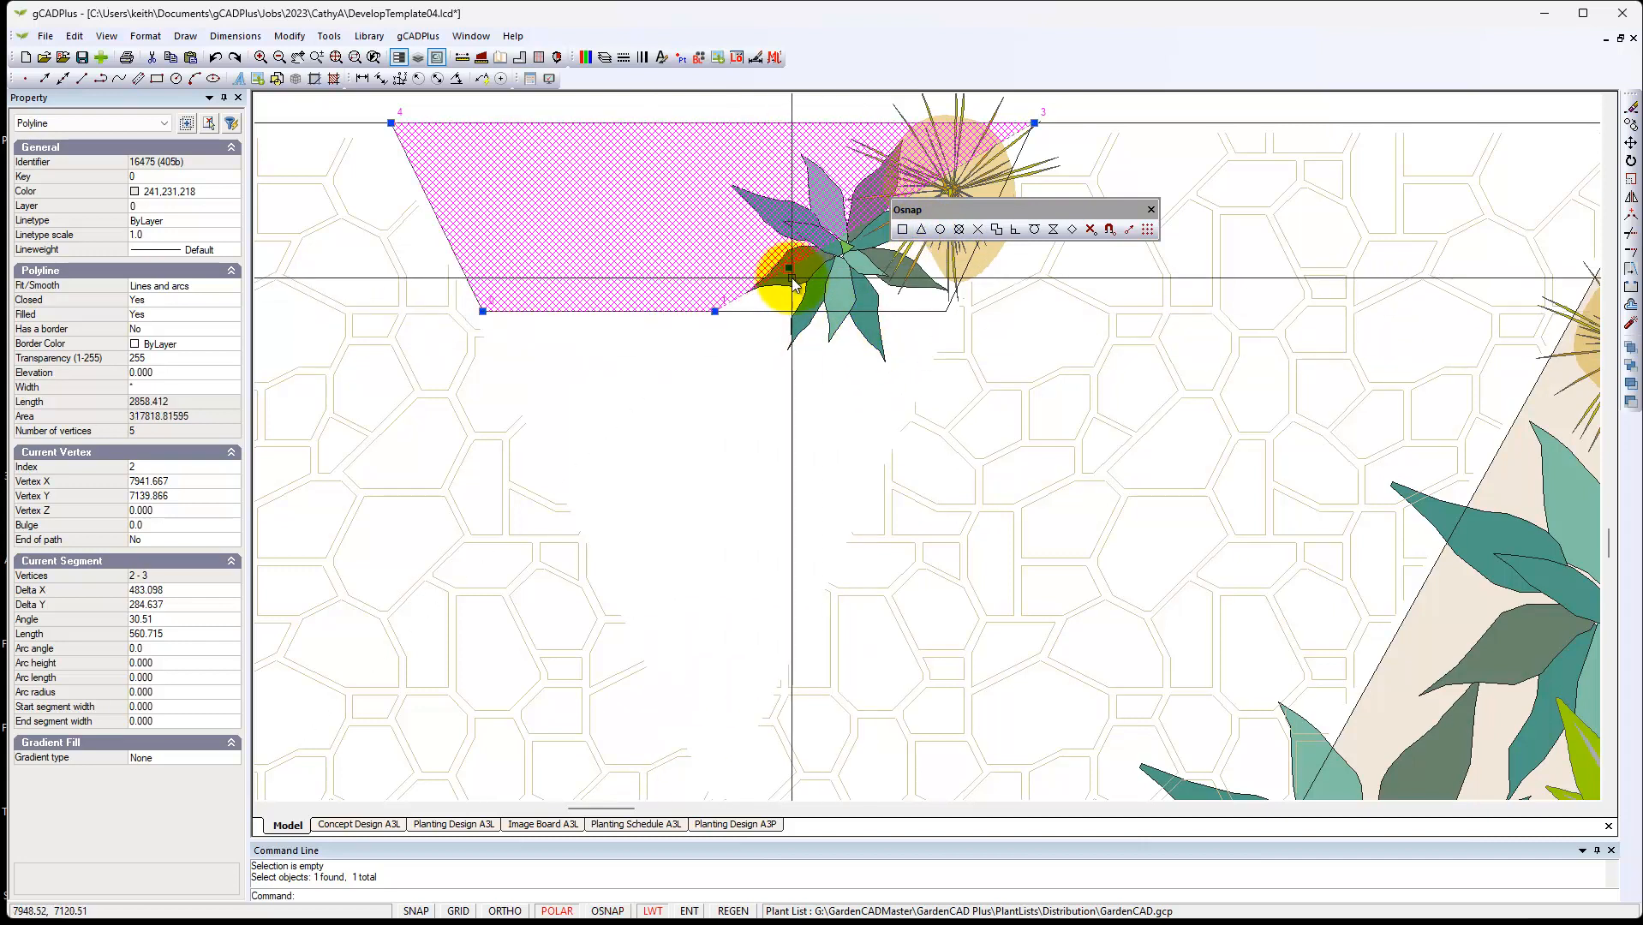
pyautogui.moveTo(787, 270); pyautogui.dragTo(908, 313)
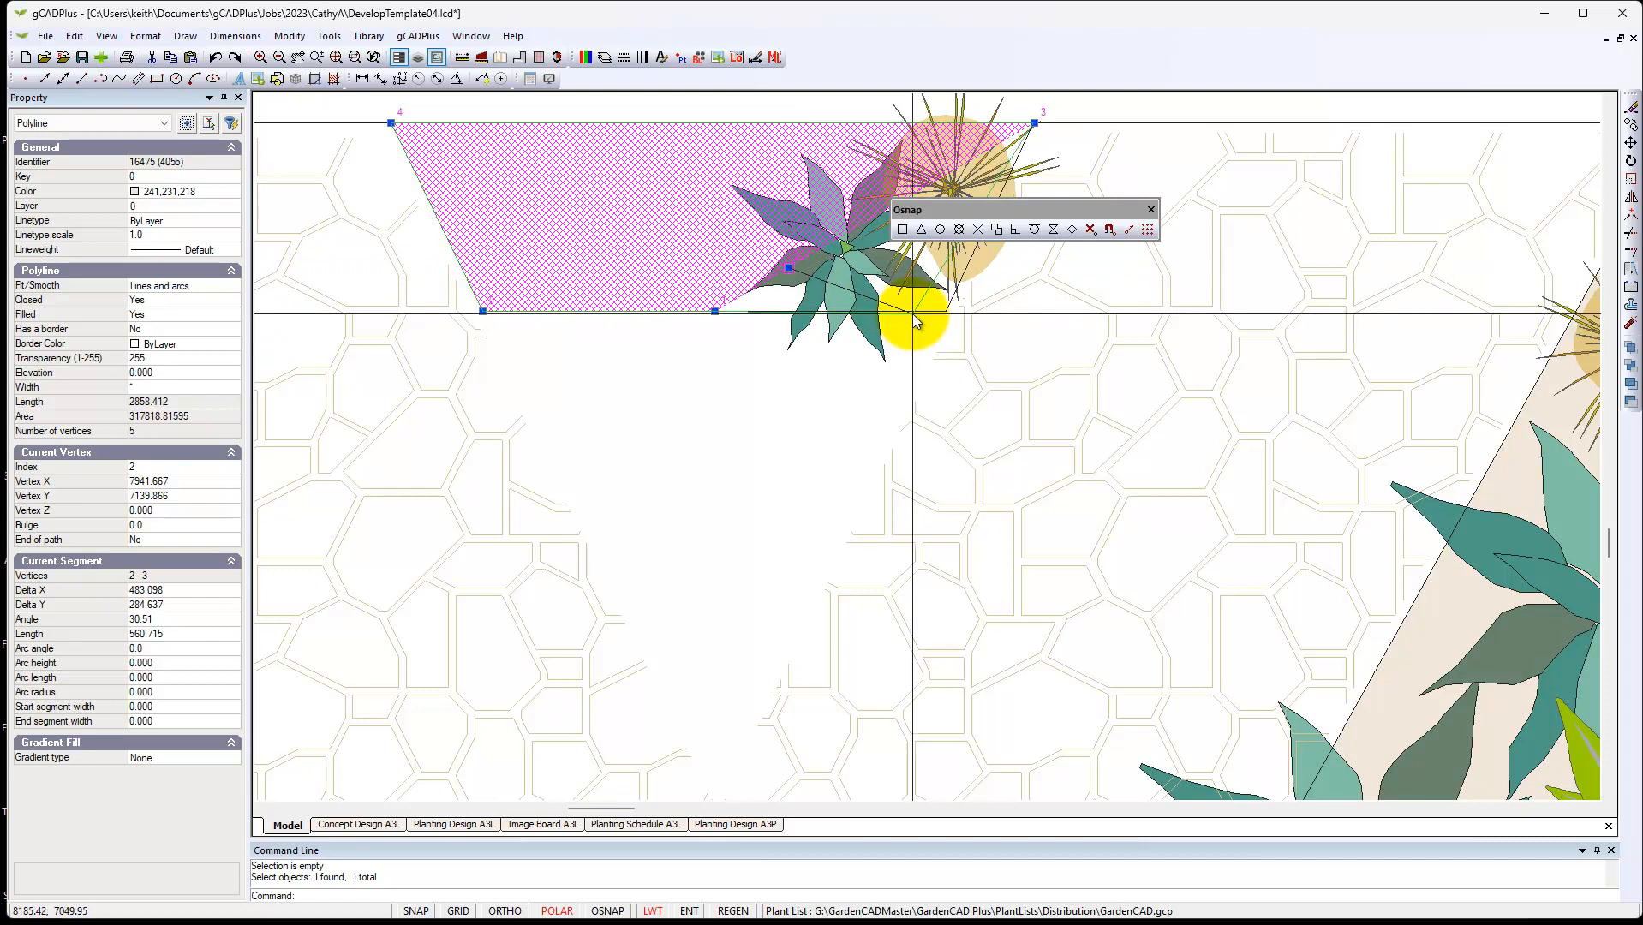
pyautogui.click(903, 231)
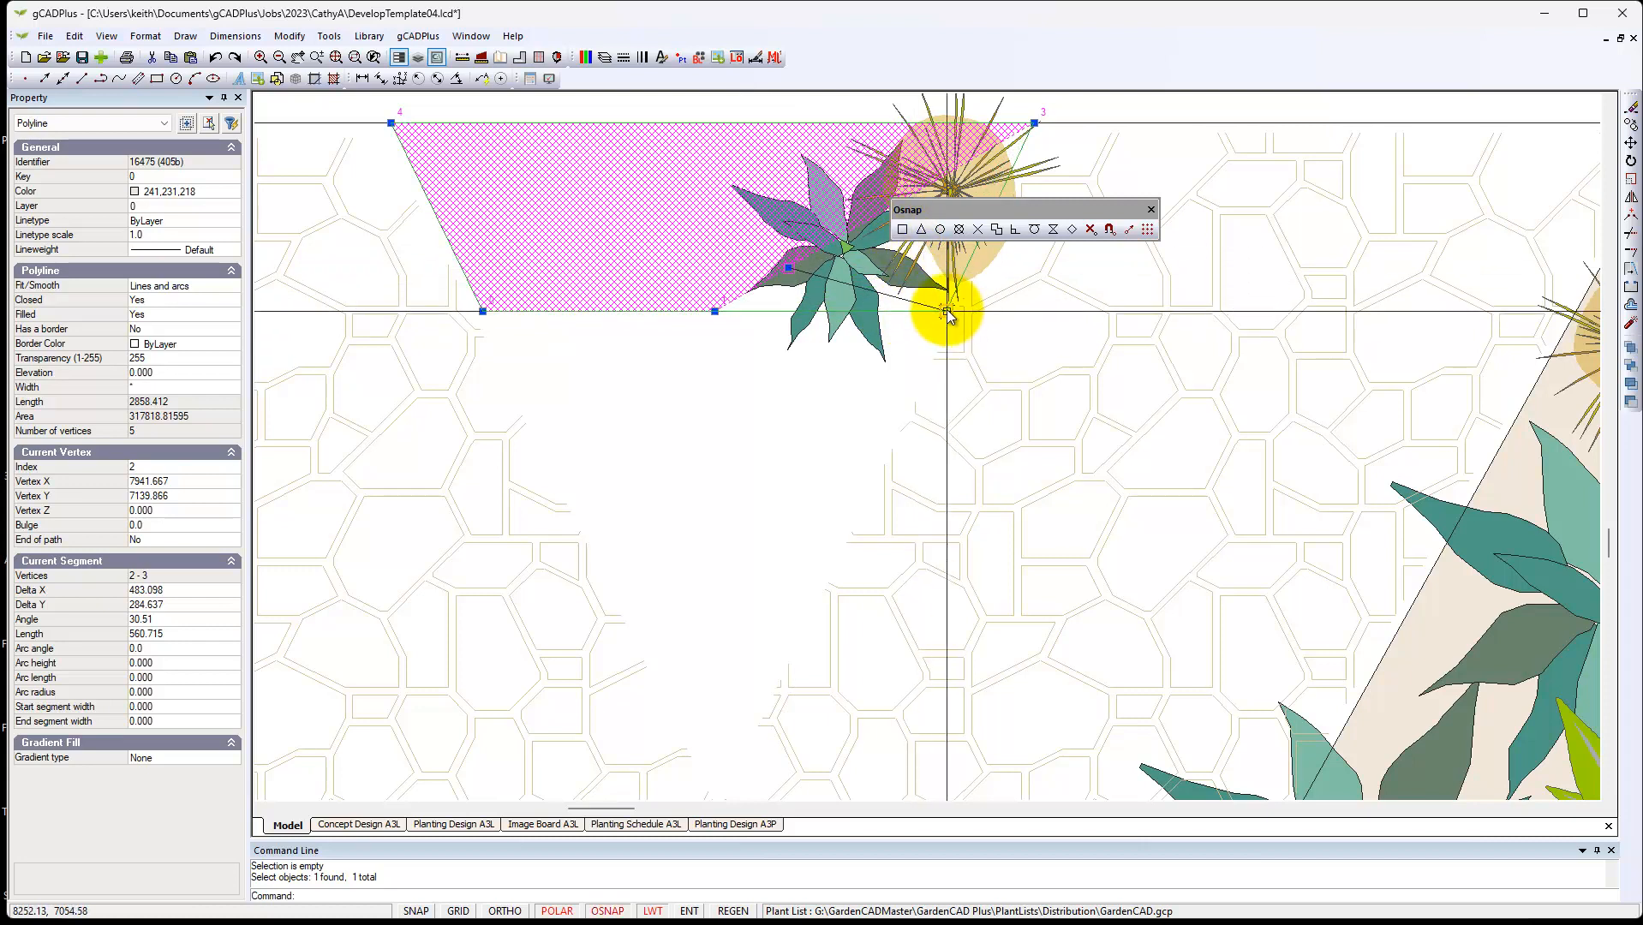
pyautogui.click(947, 312)
pyautogui.moveTo(1057, 211); pyautogui.dragTo(1276, 215)
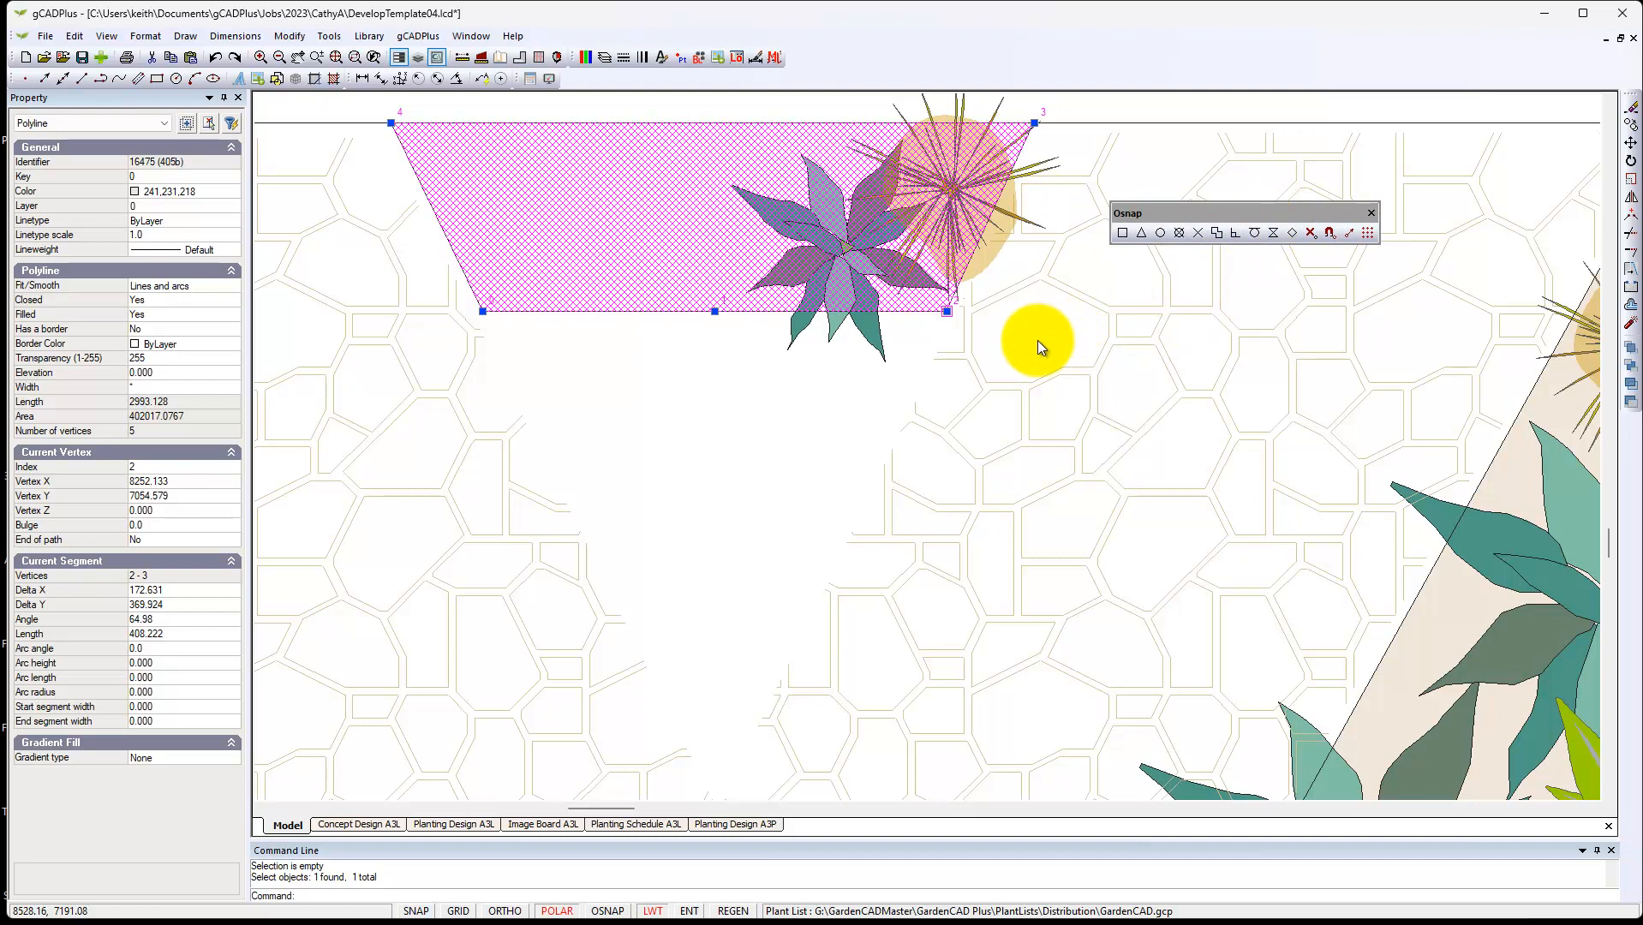
pyautogui.press('Escape')
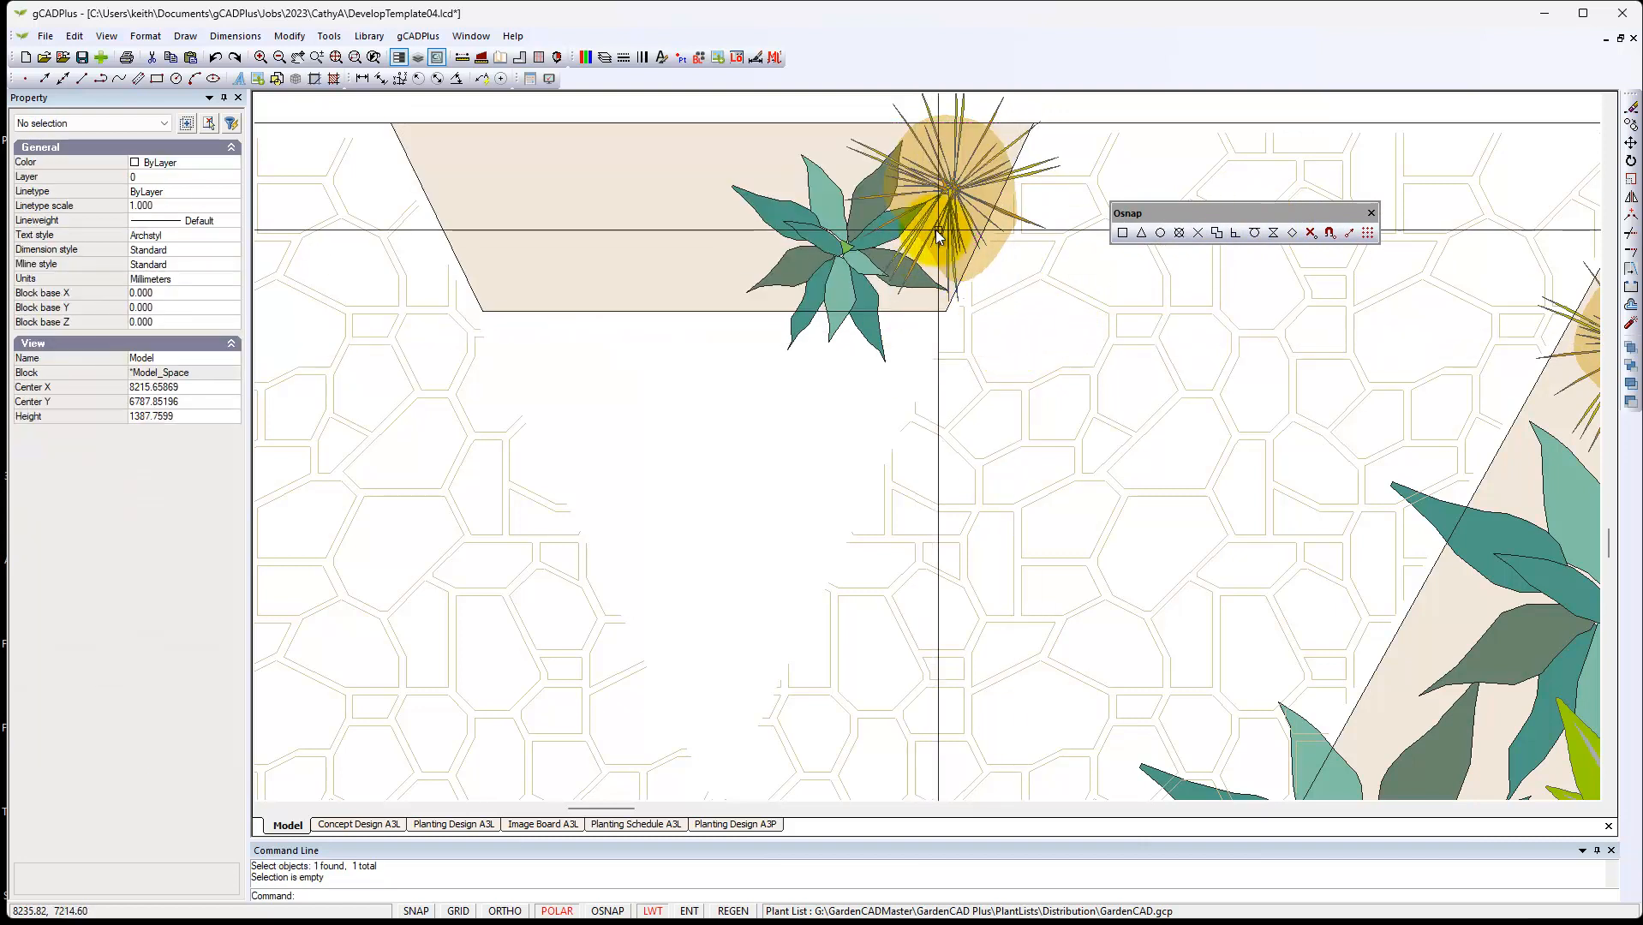
# Copy the Carex spp plant from its centre to the middle and the left end of the bed's upper edge
pyautogui.click(951, 208)
pyautogui.rightClick(951, 208)
pyautogui.click(991, 260)
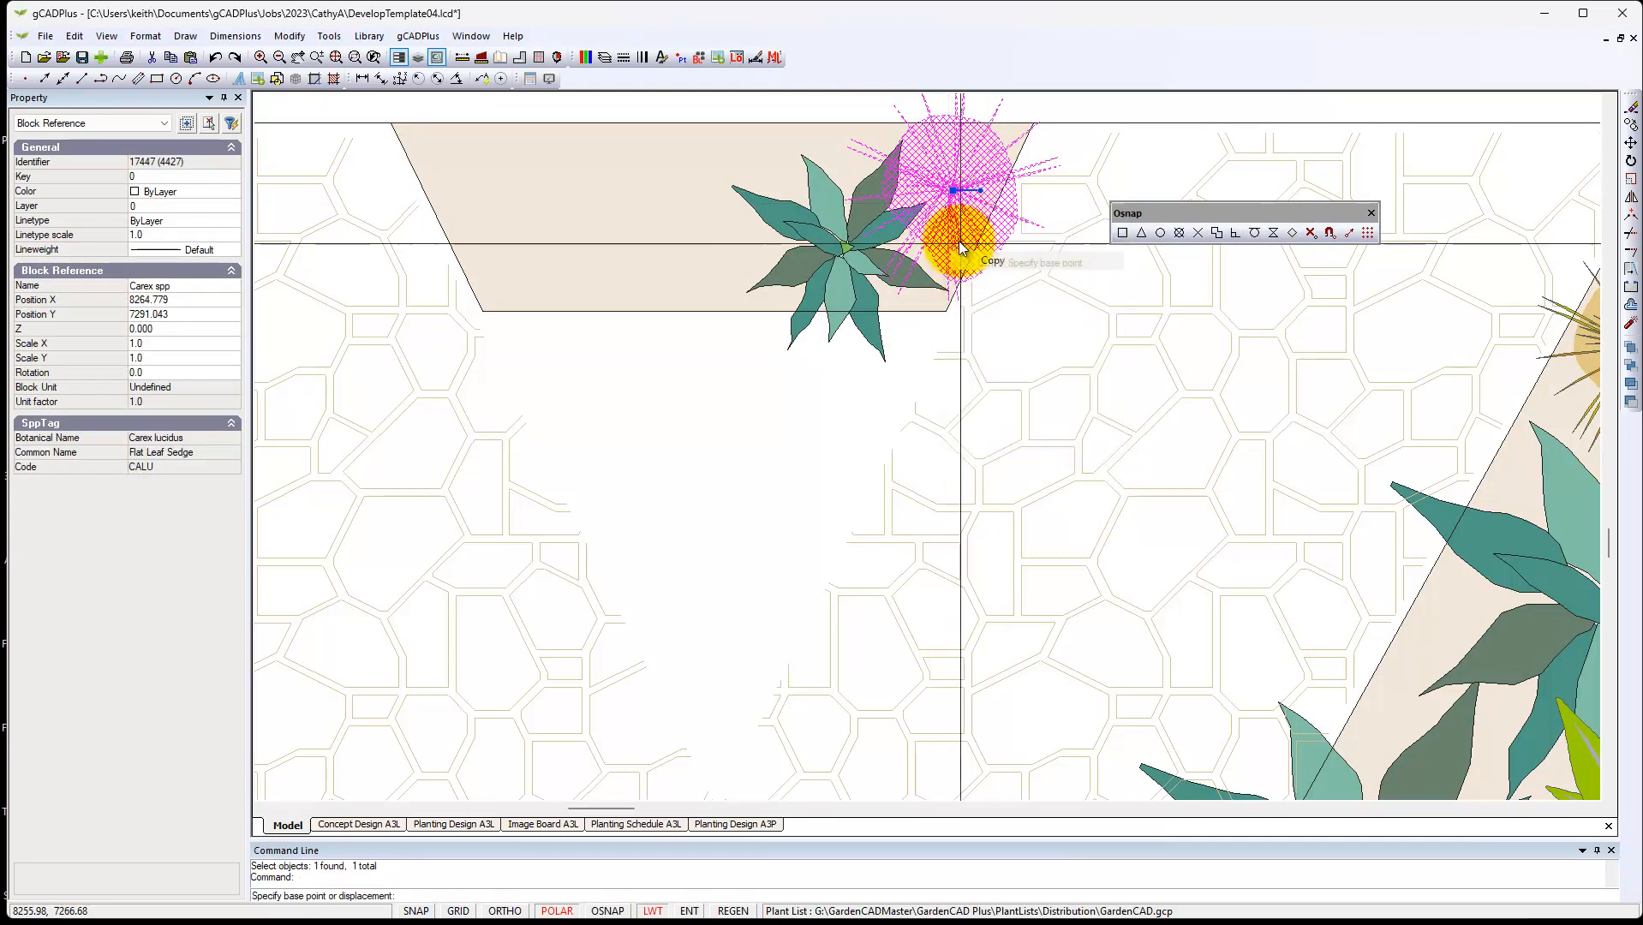
pyautogui.click(953, 191)
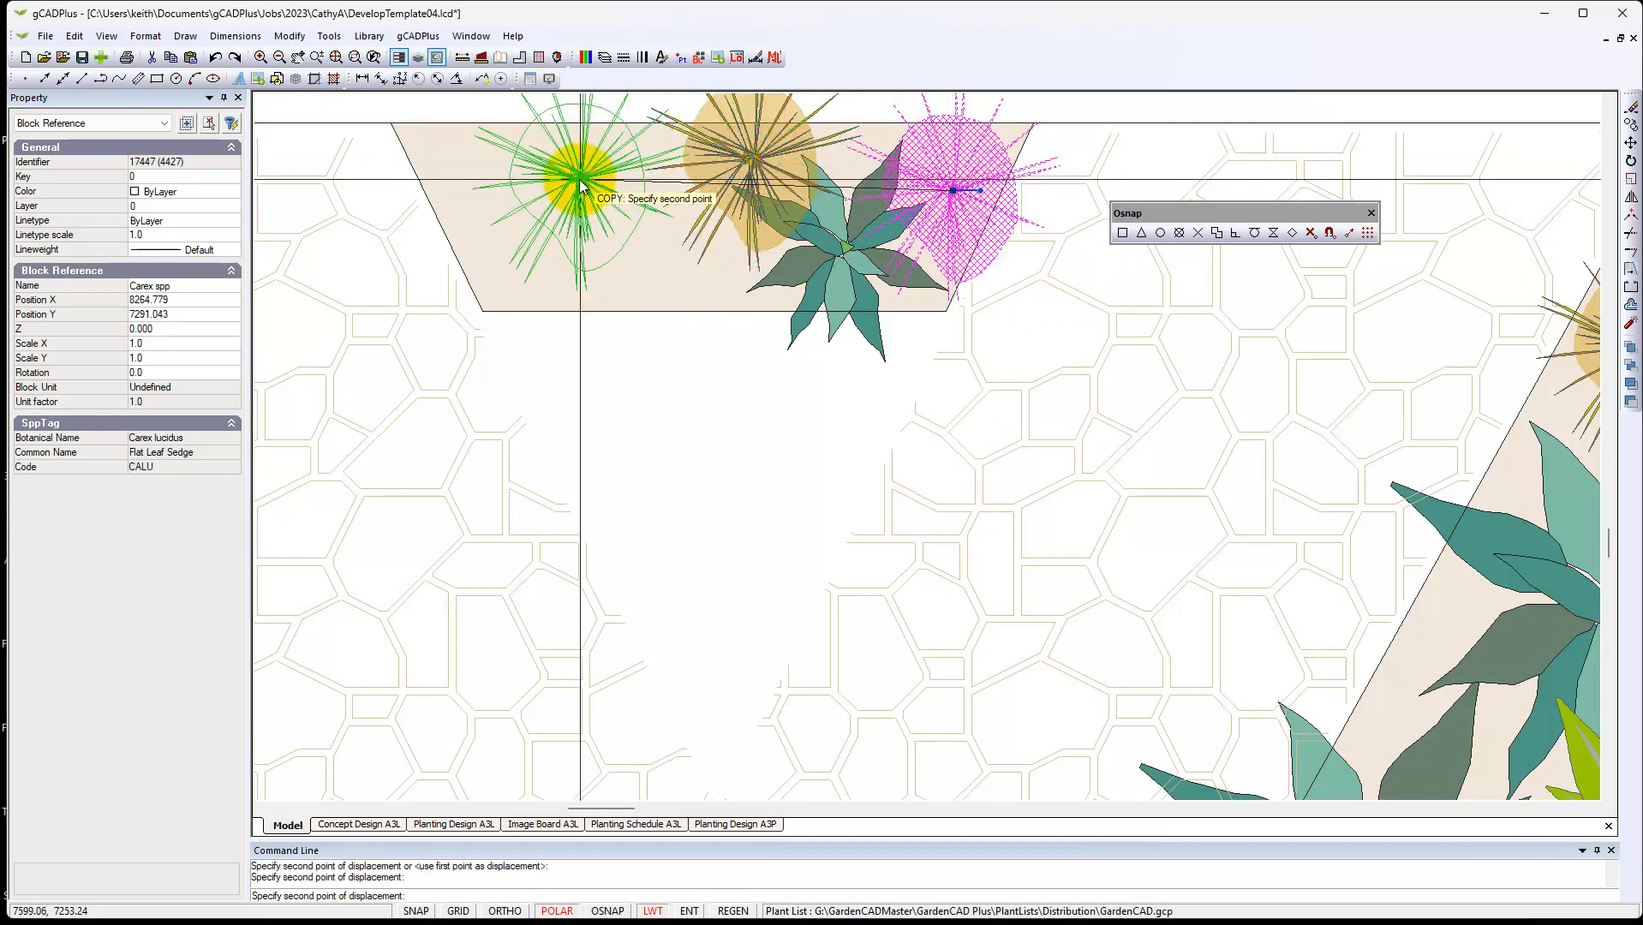
pyautogui.click(486, 174)
pyautogui.press('Escape')
# Copy the Agave attenuata nova from its centre to a spot between the left and middle Carex plants
pyautogui.click(838, 261)
pyautogui.rightClick(845, 272)
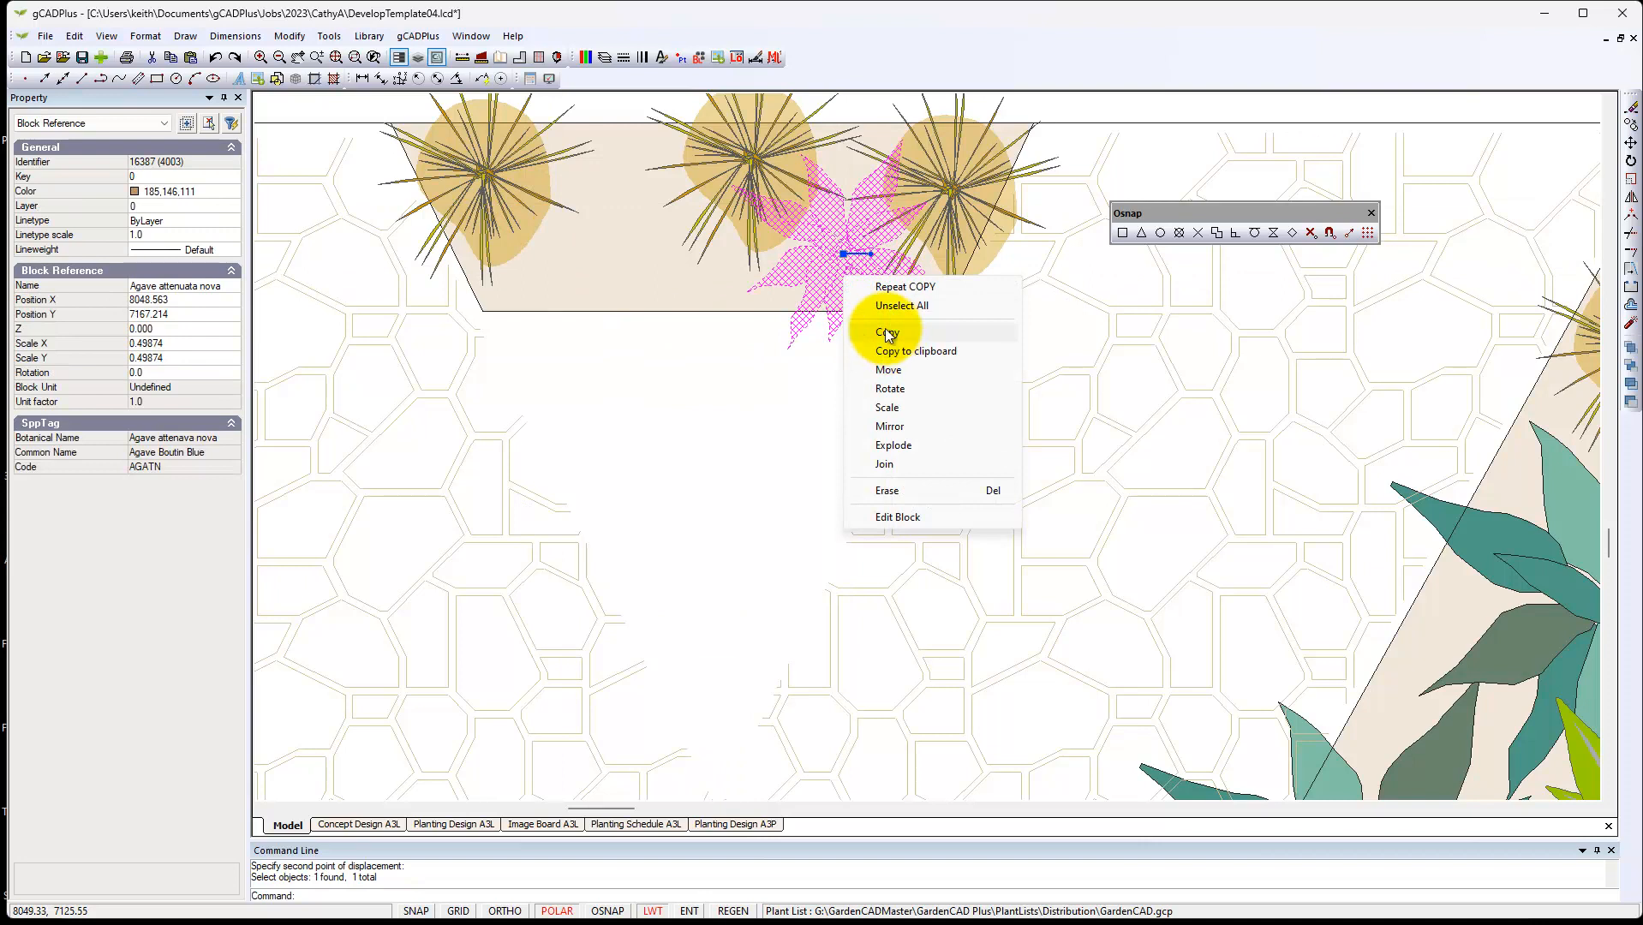
pyautogui.click(887, 334)
pyautogui.click(844, 254)
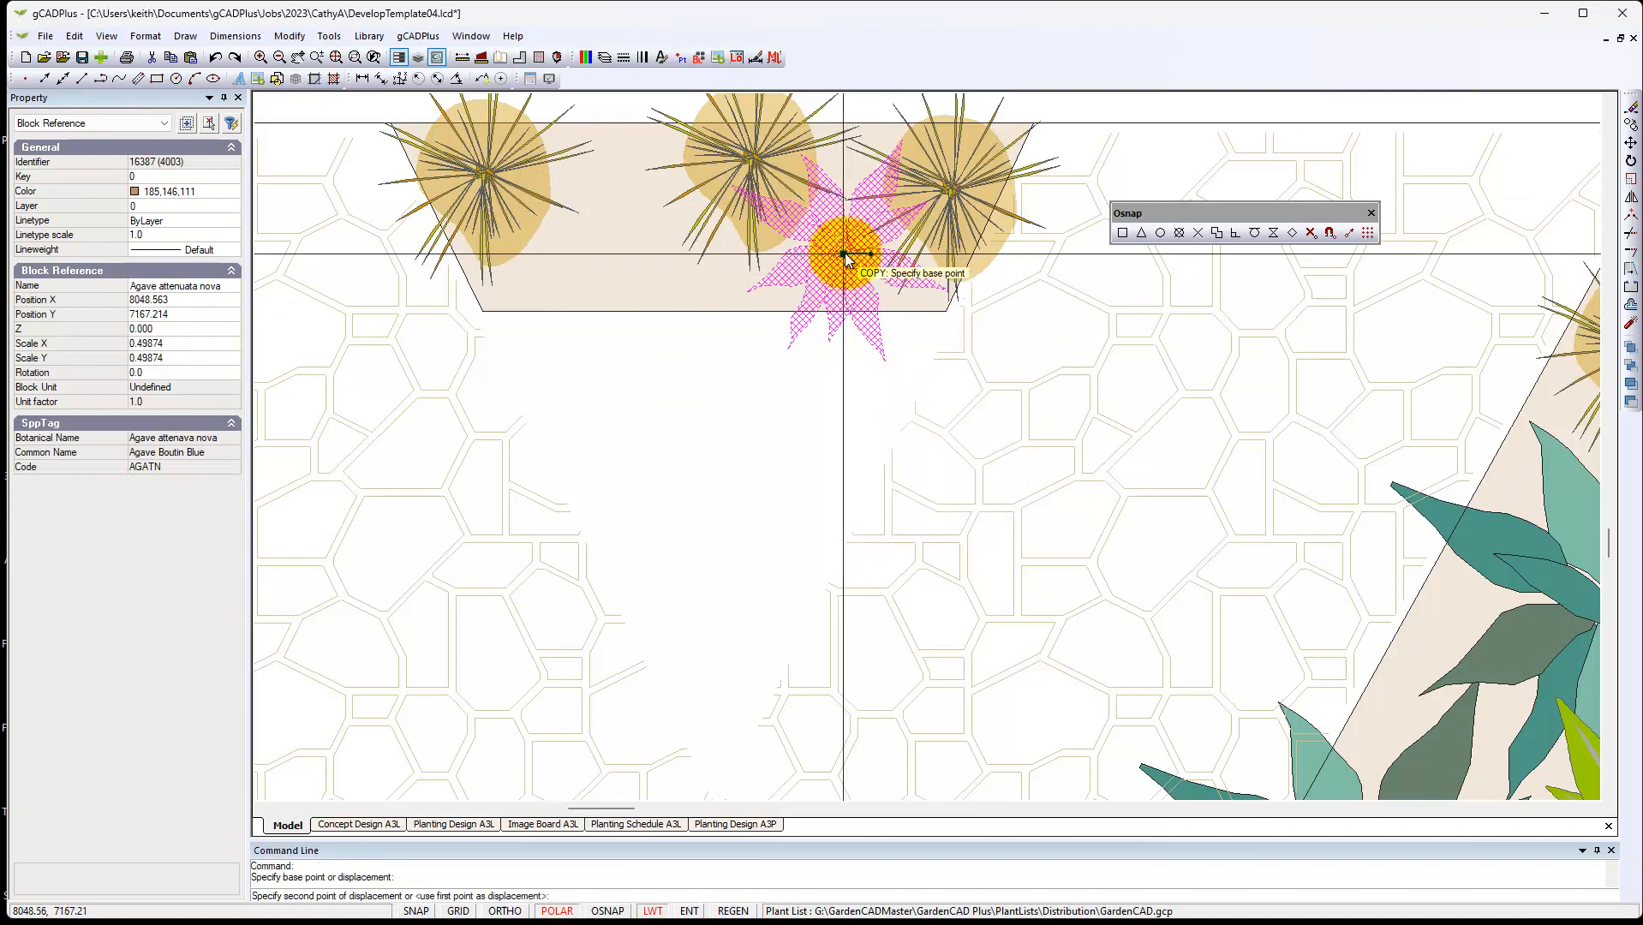
pyautogui.click(652, 244)
# Erase the flagst-2 flagstone hatch surrounding the trimmed planting bed
pyautogui.click(974, 472)
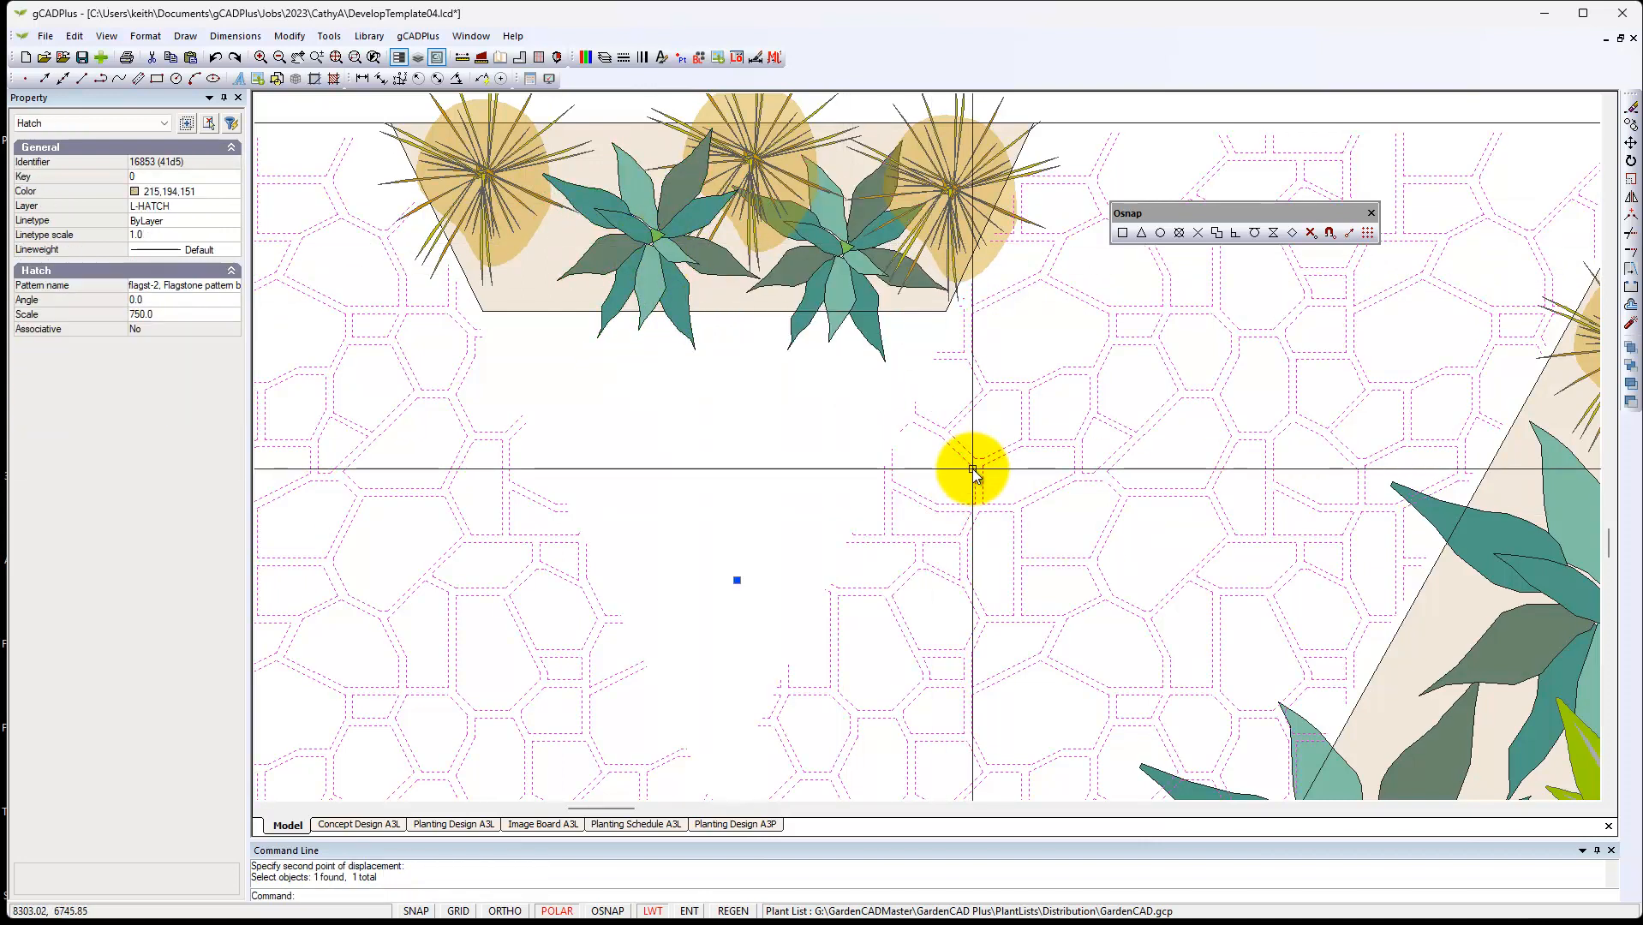
pyautogui.moveTo(974, 471); pyautogui.dragTo(1039, 473)
pyautogui.click(1041, 471)
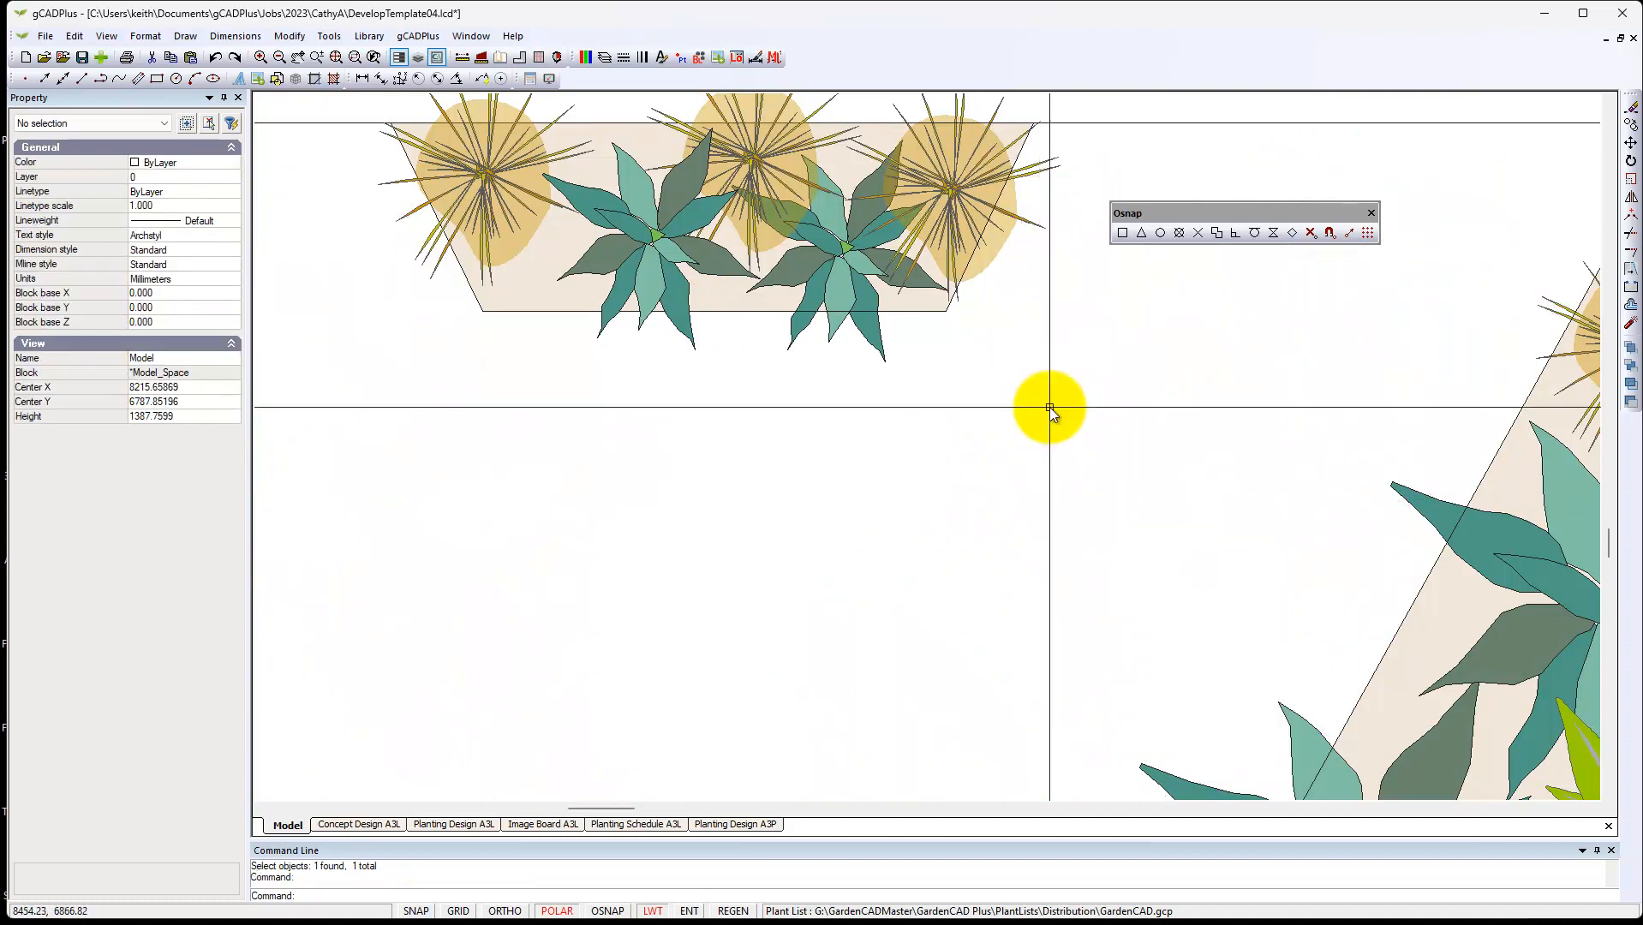
# Examine the overall garden plan around the planting beds and the properties of the flagstone hatch beside the pool, and clear the selection
pyautogui.scroll(-4, 948, 454)
pyautogui.scroll(-3, 948, 454)
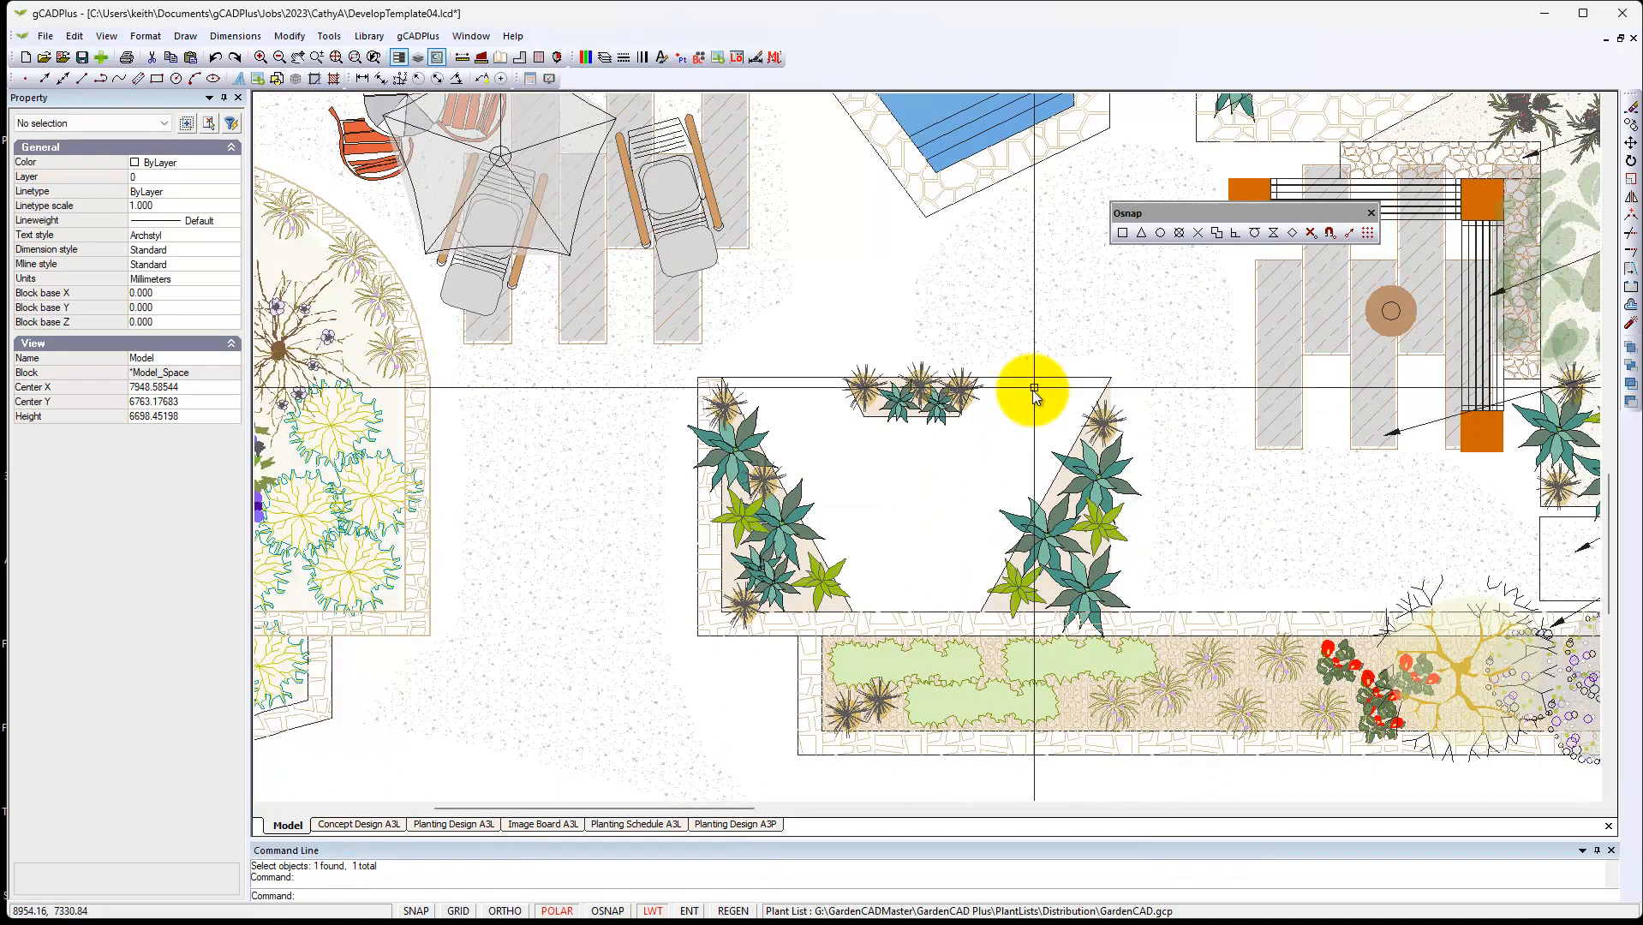
pyautogui.scroll(-2, 891, 505)
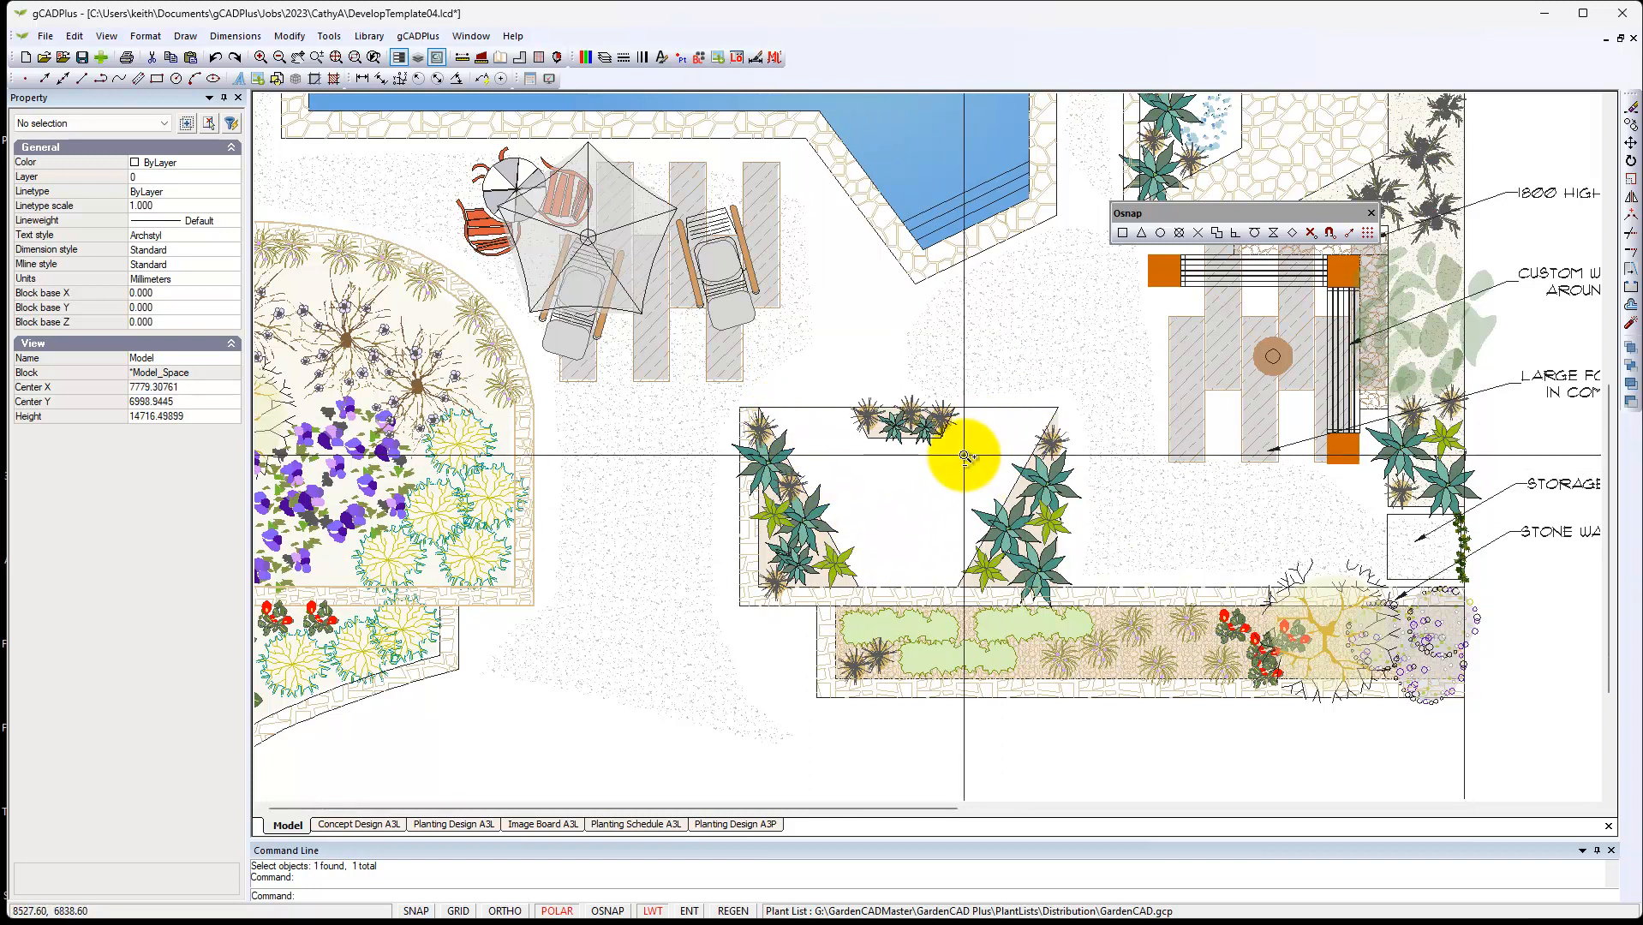
pyautogui.scroll(-3, 964, 456)
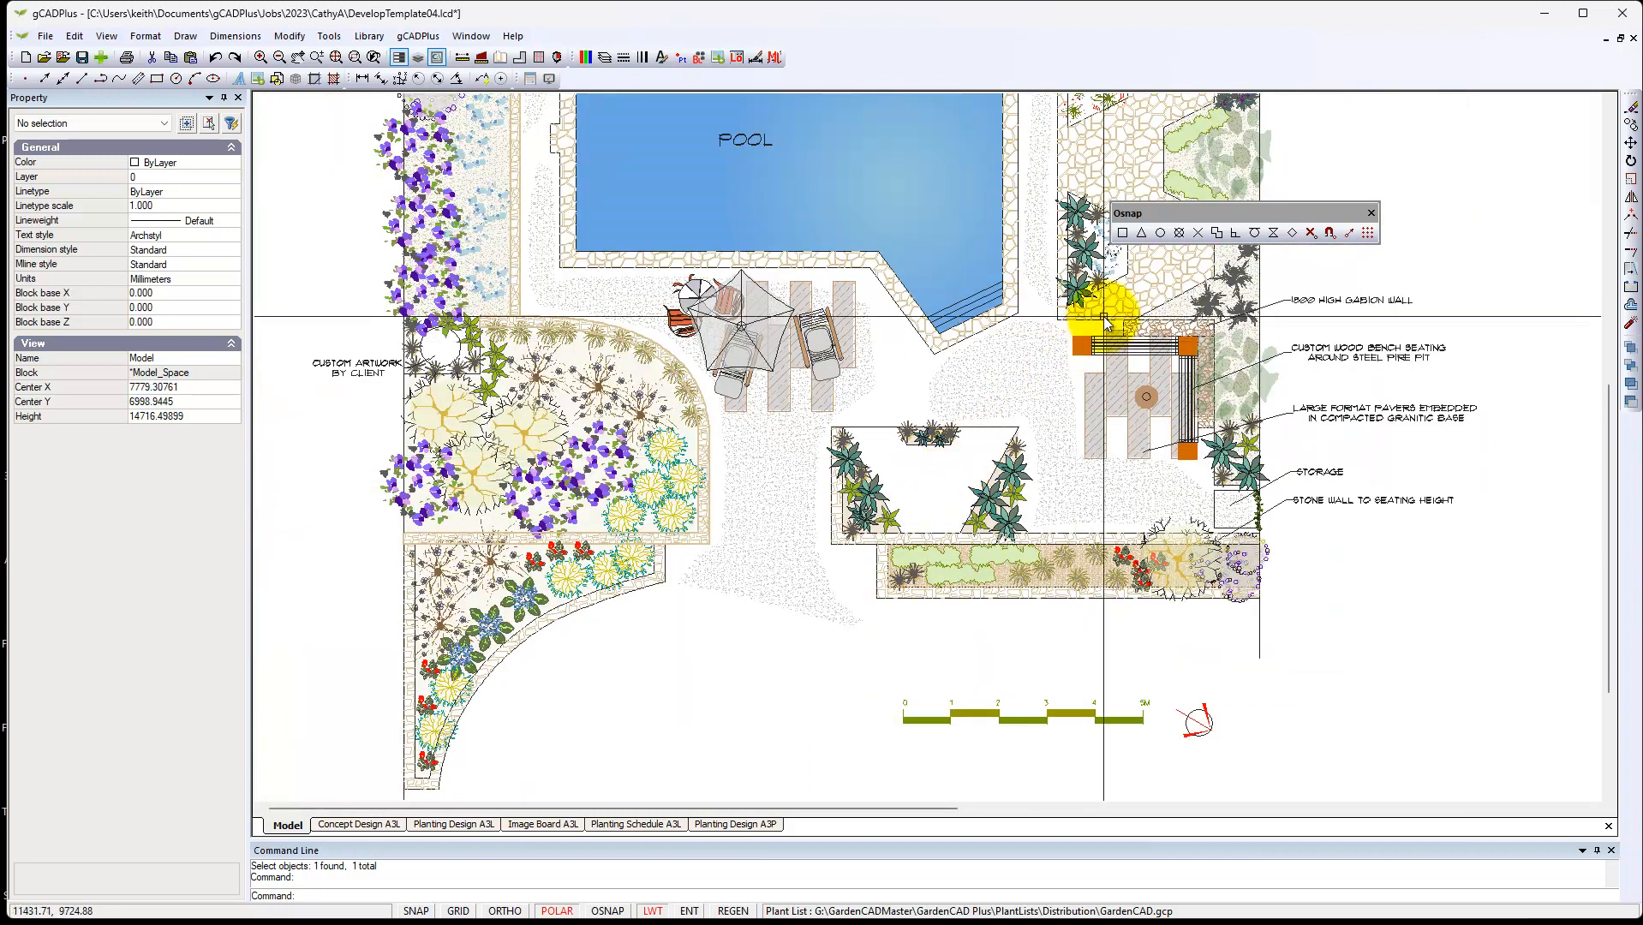
pyautogui.scroll(3, 1106, 323)
pyautogui.click(1133, 283)
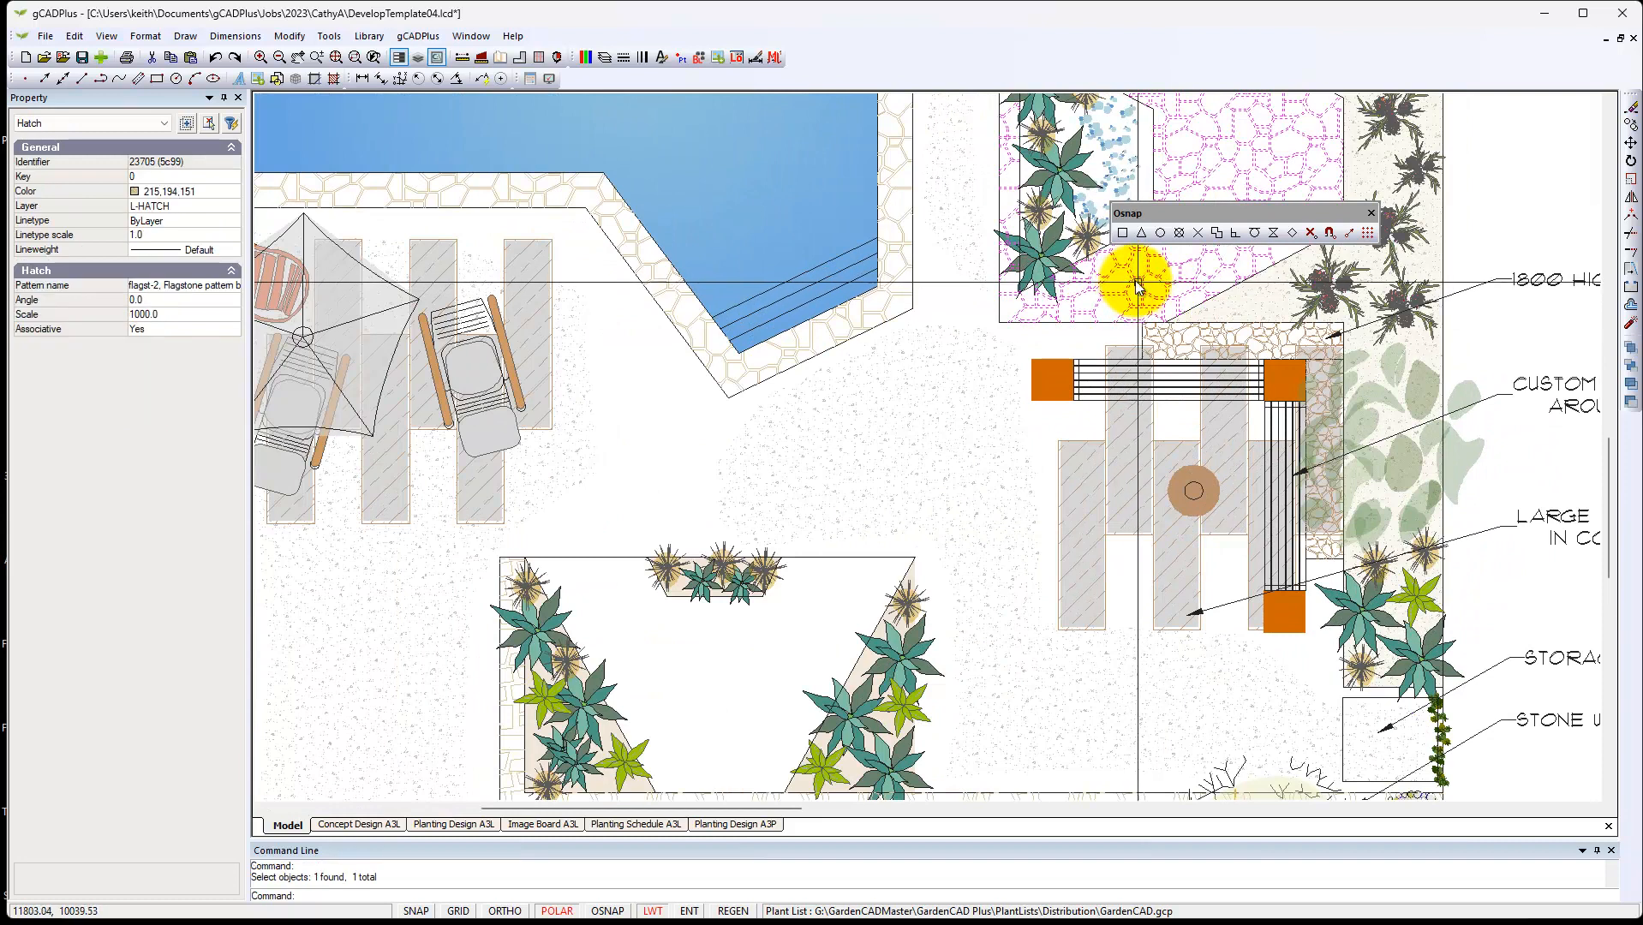
pyautogui.press('Escape')
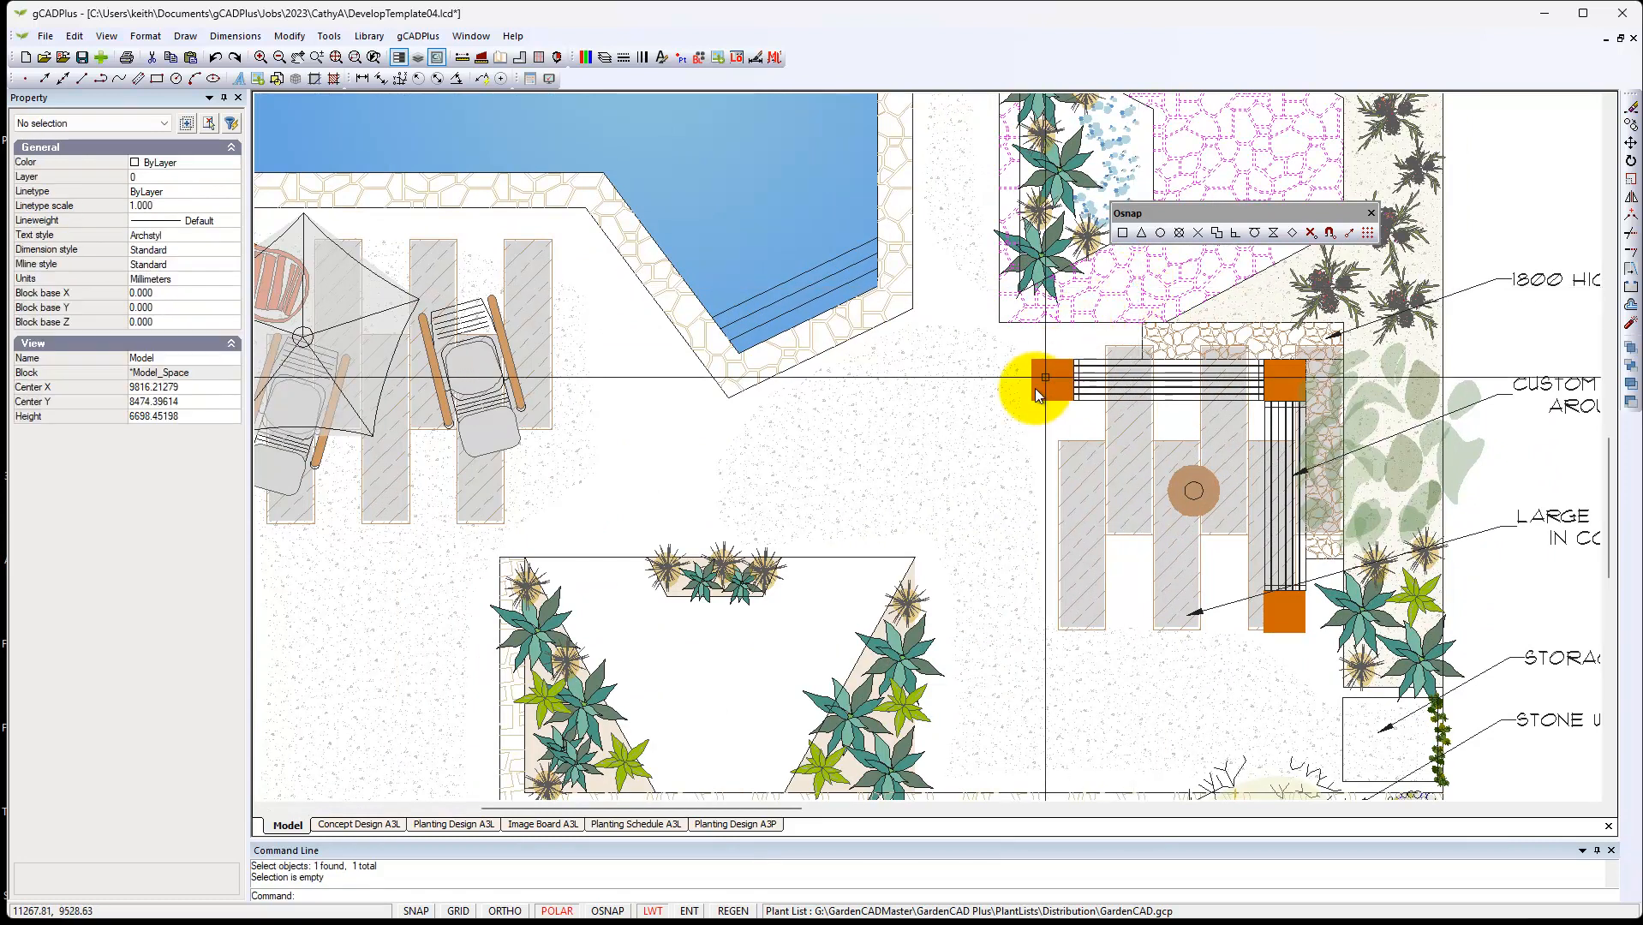
pyautogui.scroll(-3, 947, 467)
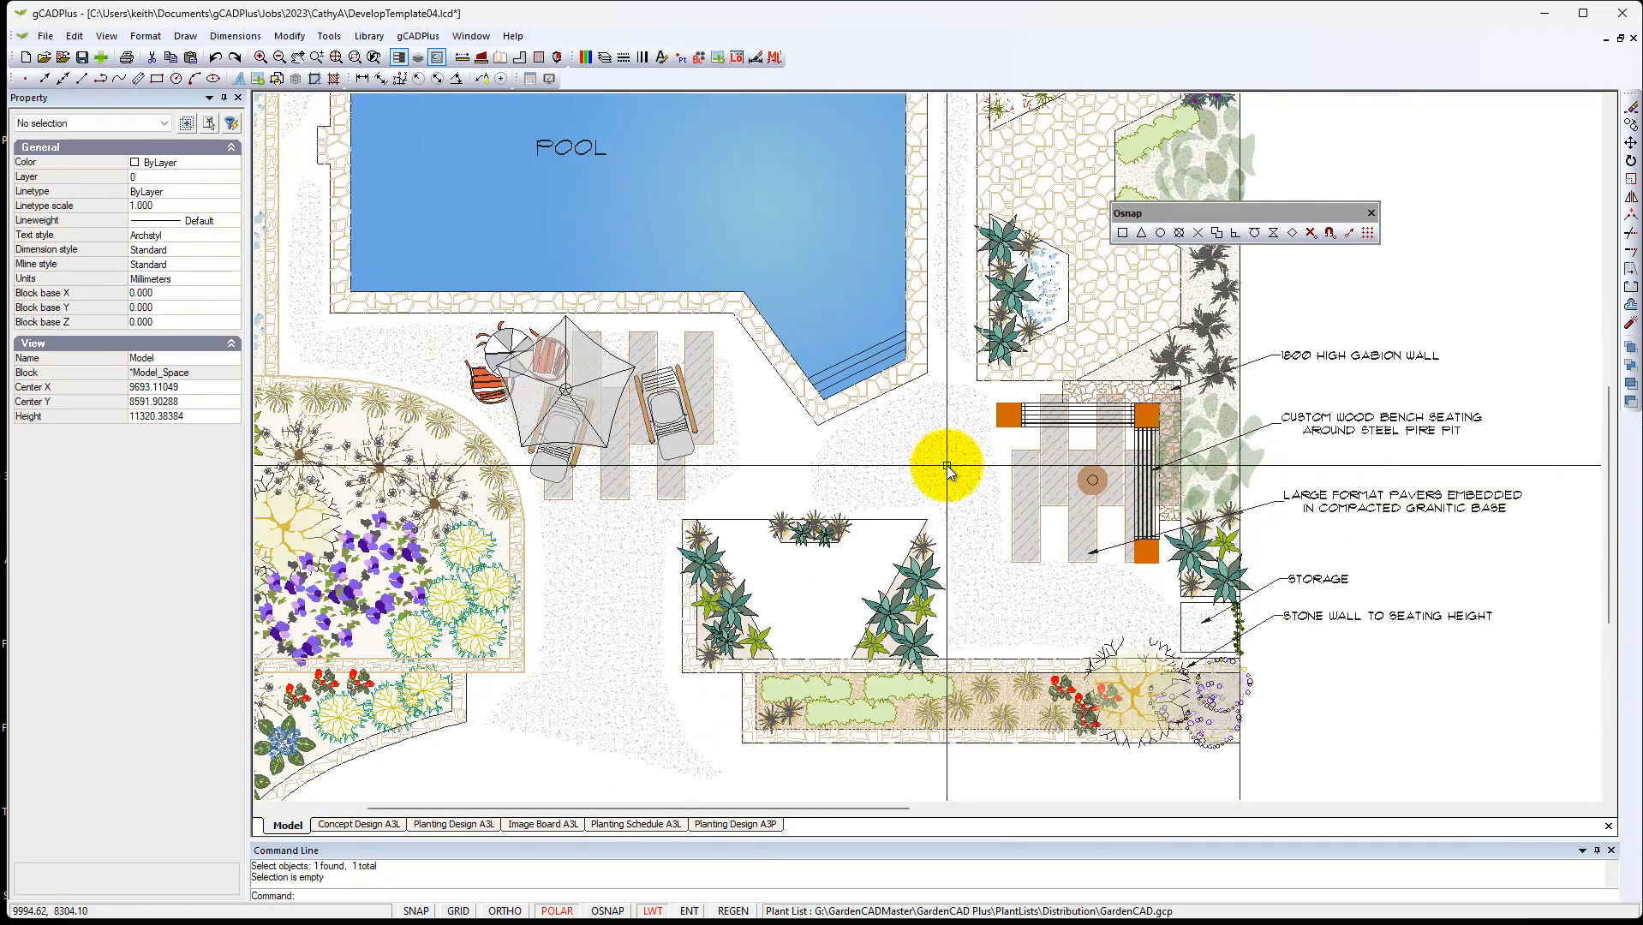